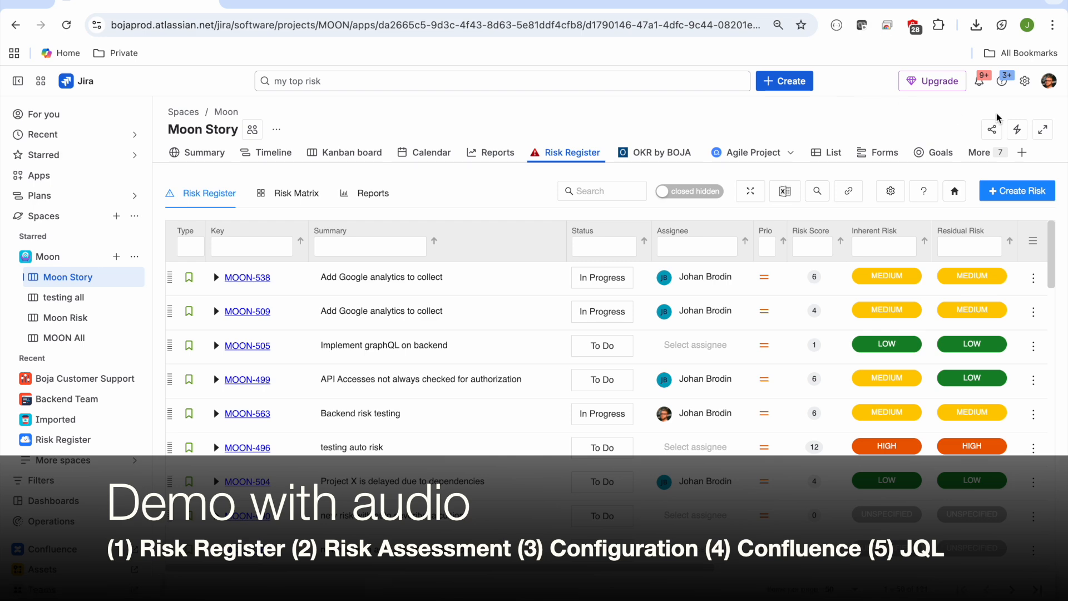
Step: Expand the Moon Story Risk Register to the full-page view
click(1044, 130)
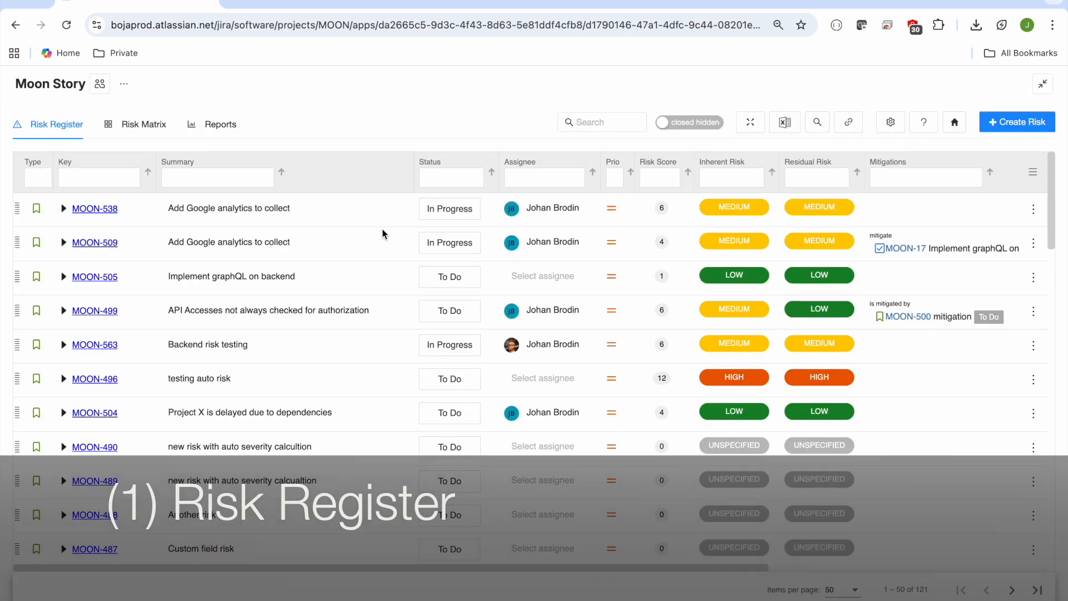
Step: Append "dsfdsfsd" to the summary of MOON-505 inline and remove the added text again
click(324, 279)
text(dsfdsfsd)
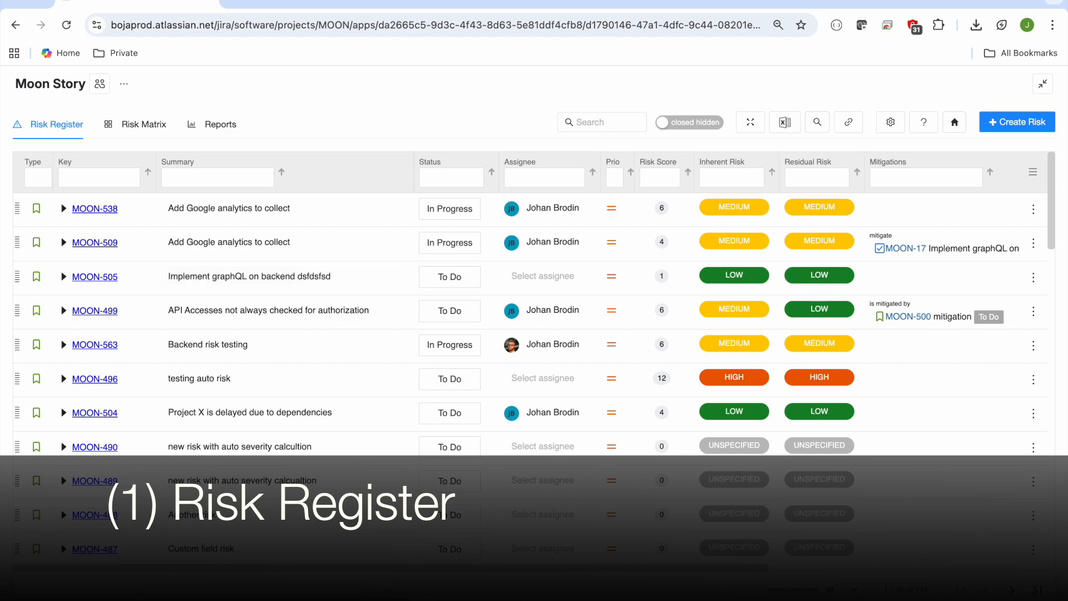
double_click(317, 276)
key(BackSpace)
Step: Widen the Summary column of the risk table and narrow the Key column
drag(412, 174, 650, 196)
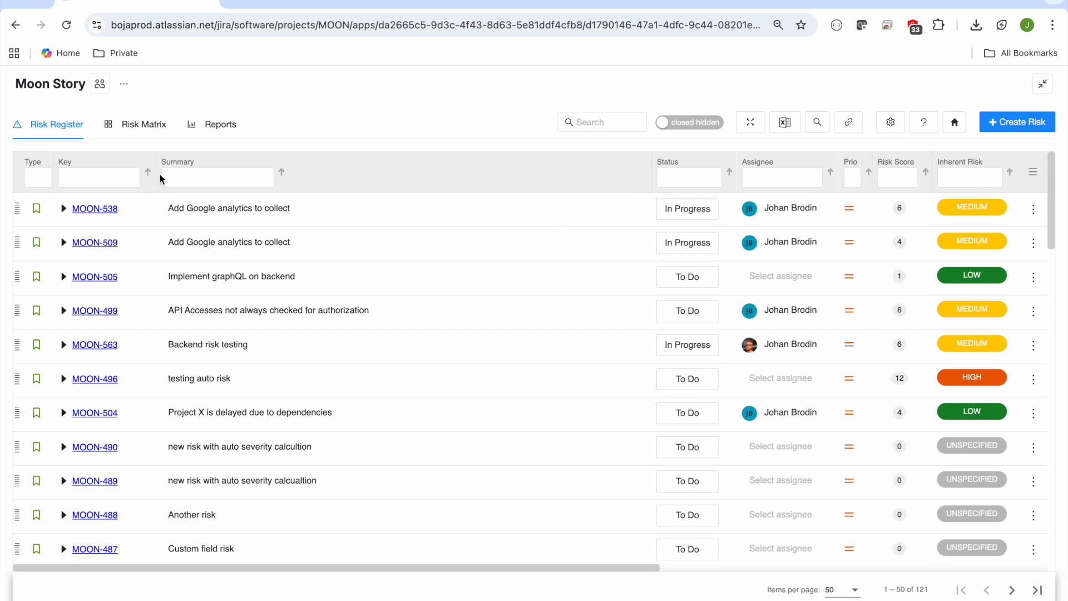
drag(155, 178, 132, 178)
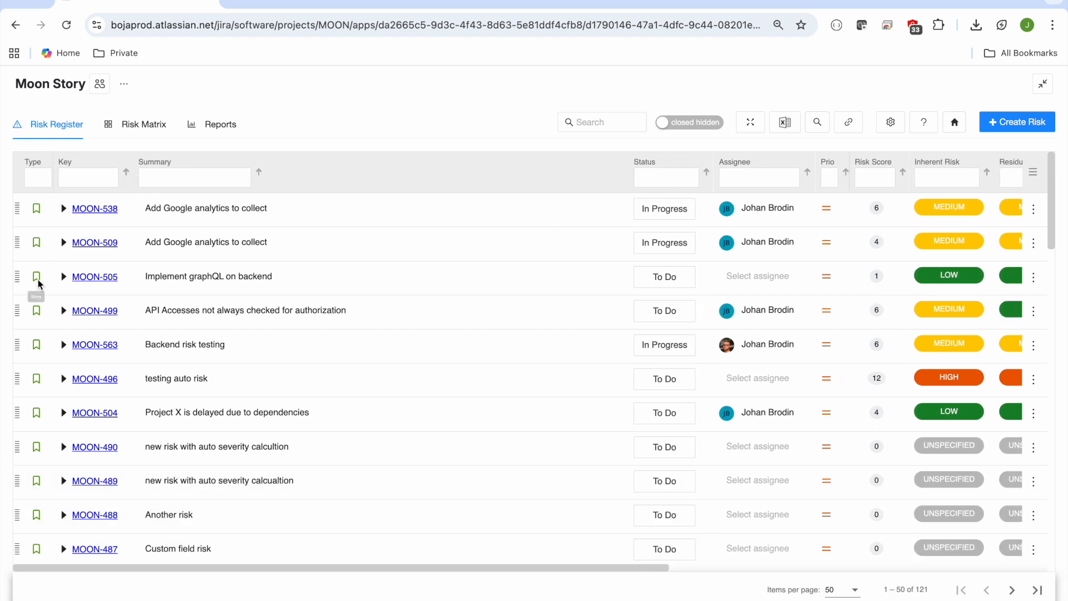
Step: Reorder the risks with MOON-499 first and MOON-496 second, and set the status of MOON-499 to In Progress
drag(15, 313, 14, 241)
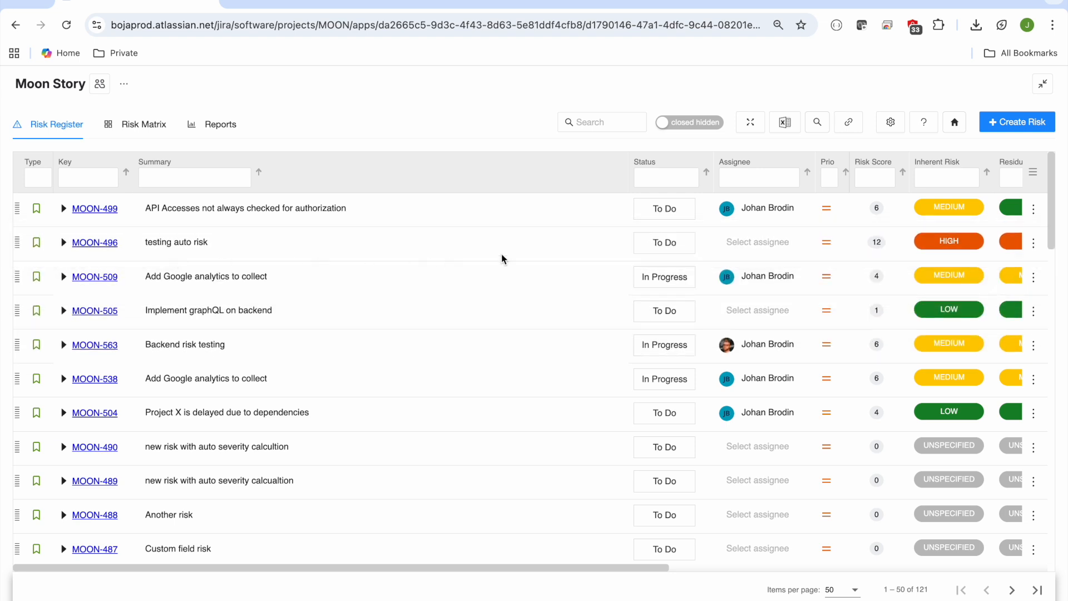
click(665, 210)
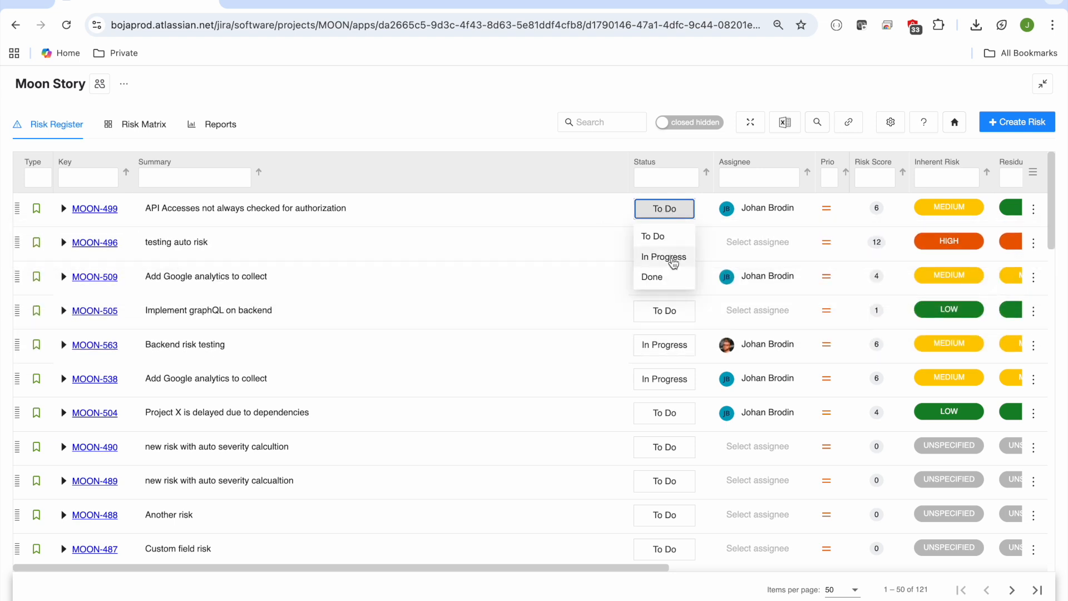
click(673, 263)
Step: Set the inherent risk of MOON-499 to Frequent probability and Catastrophic impact, and save it
scroll(759, 252, right, 1)
click(894, 208)
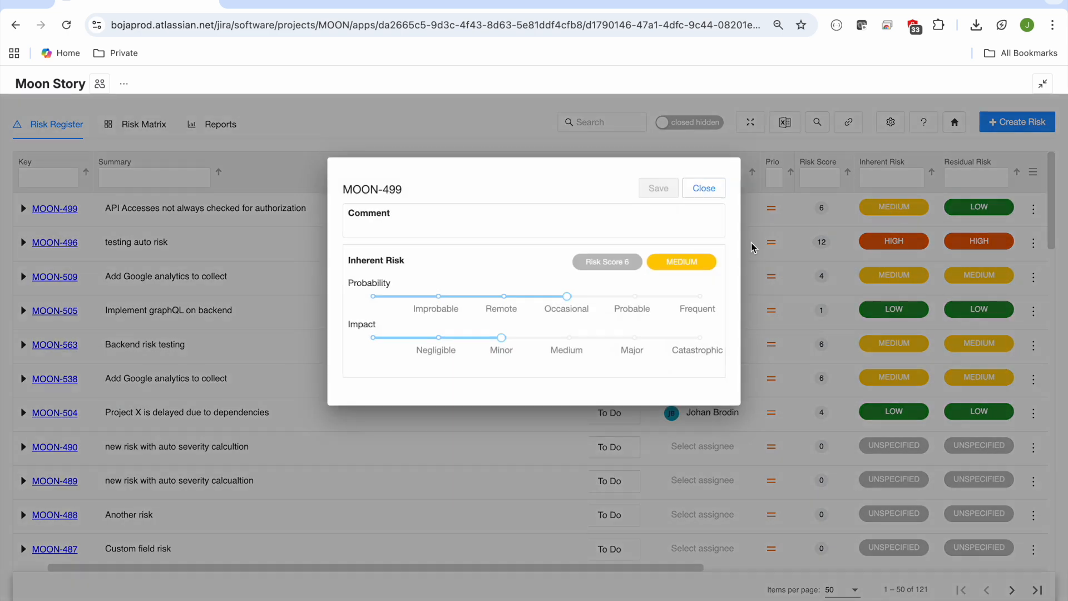
click(697, 296)
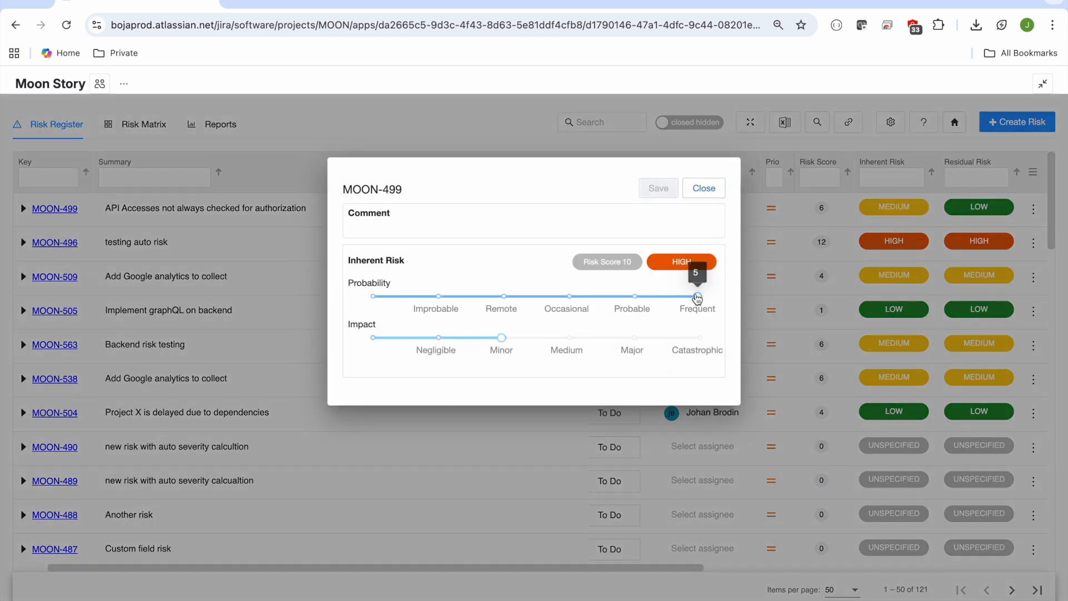
click(696, 348)
click(673, 192)
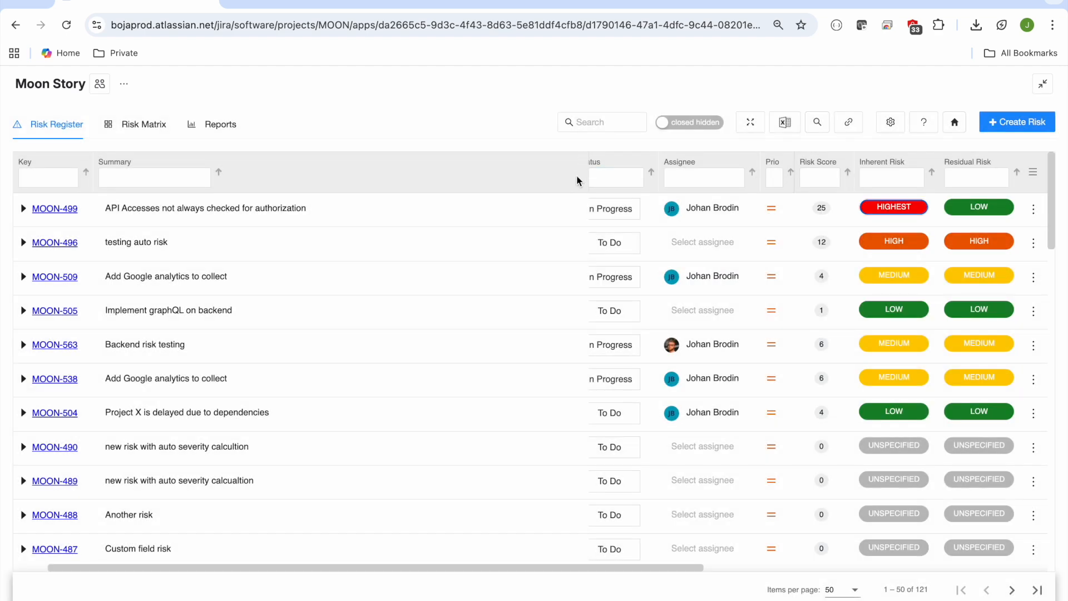
Step: Narrow the Summary column to bring more risk columns into view
drag(577, 179, 453, 173)
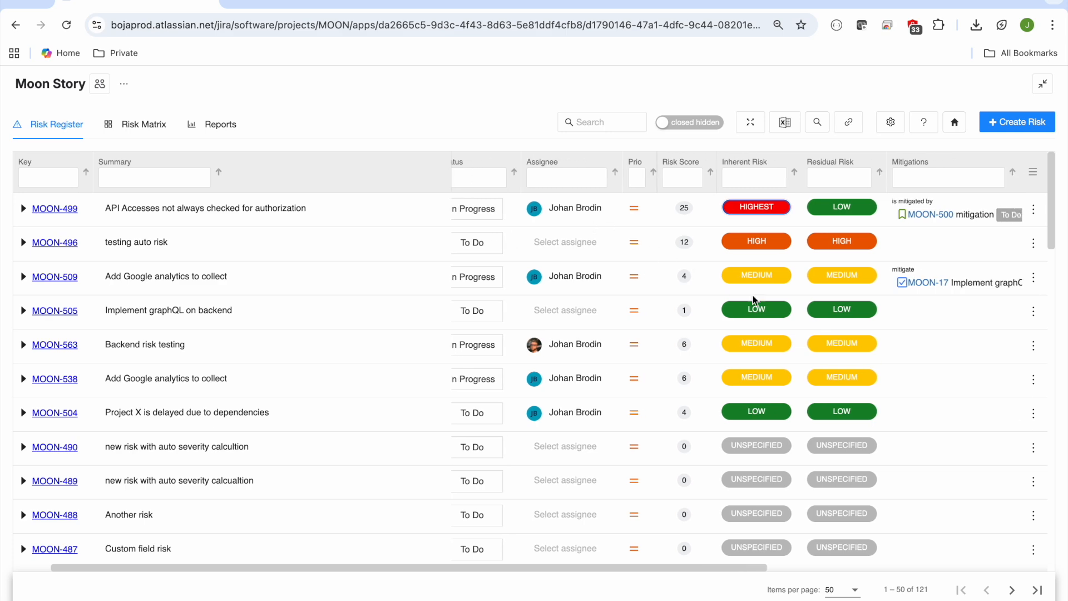
Step: Colour the empty Mitigations cell of MOON-505 red and reset it to white
scroll(780, 308, right, 5)
click(779, 308)
click(536, 187)
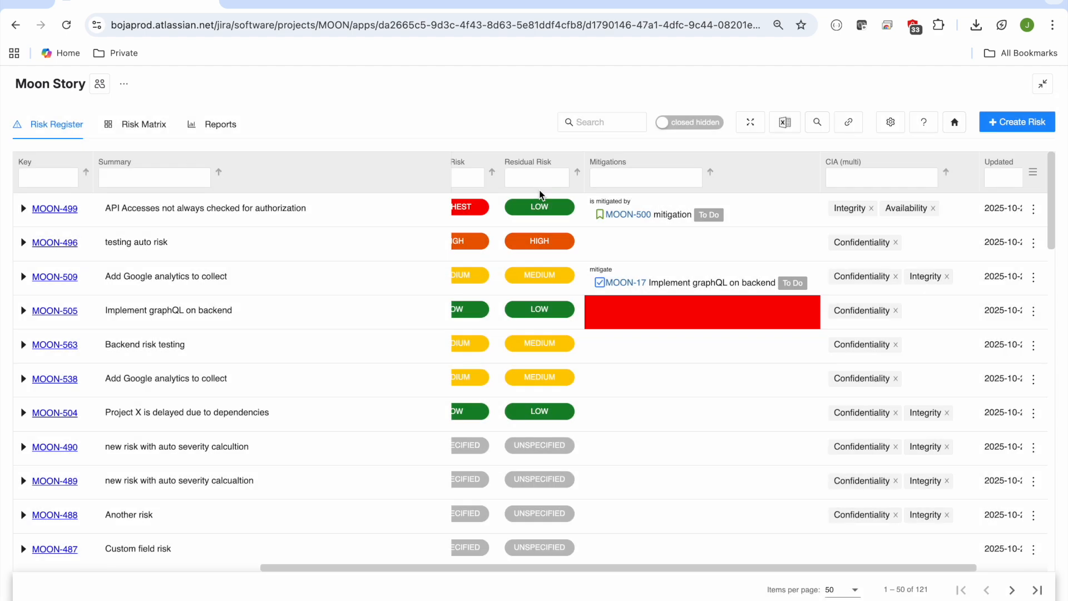
click(615, 305)
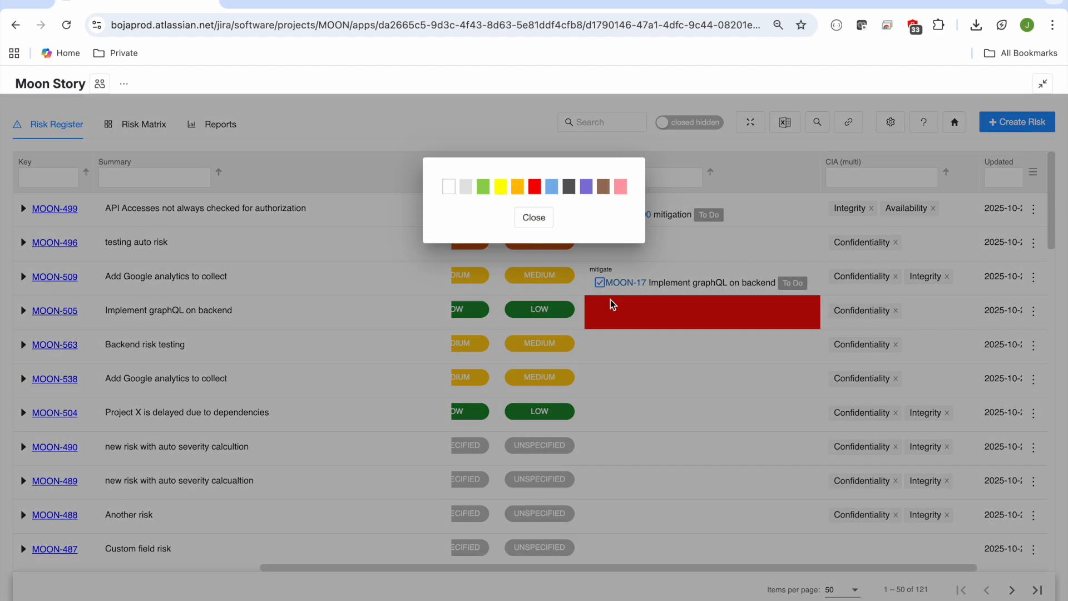
click(448, 188)
Step: Remove Confidentiality from the CIA (multi) values of MOON-489, MOON-490, MOON-504 and MOON-538, and Integrity from MOON-504
click(896, 481)
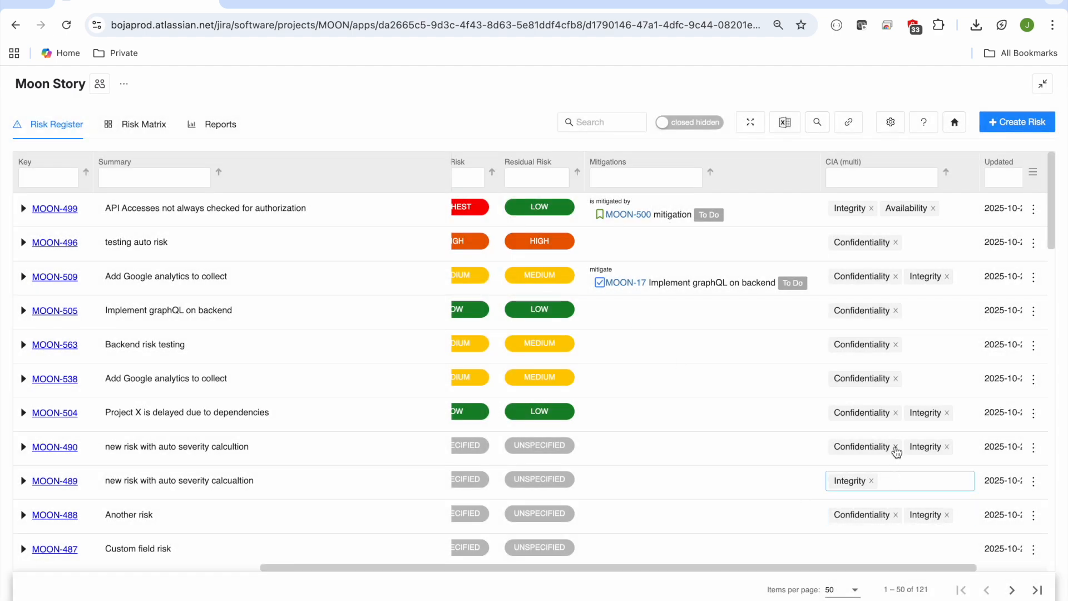
click(896, 447)
click(896, 413)
click(896, 379)
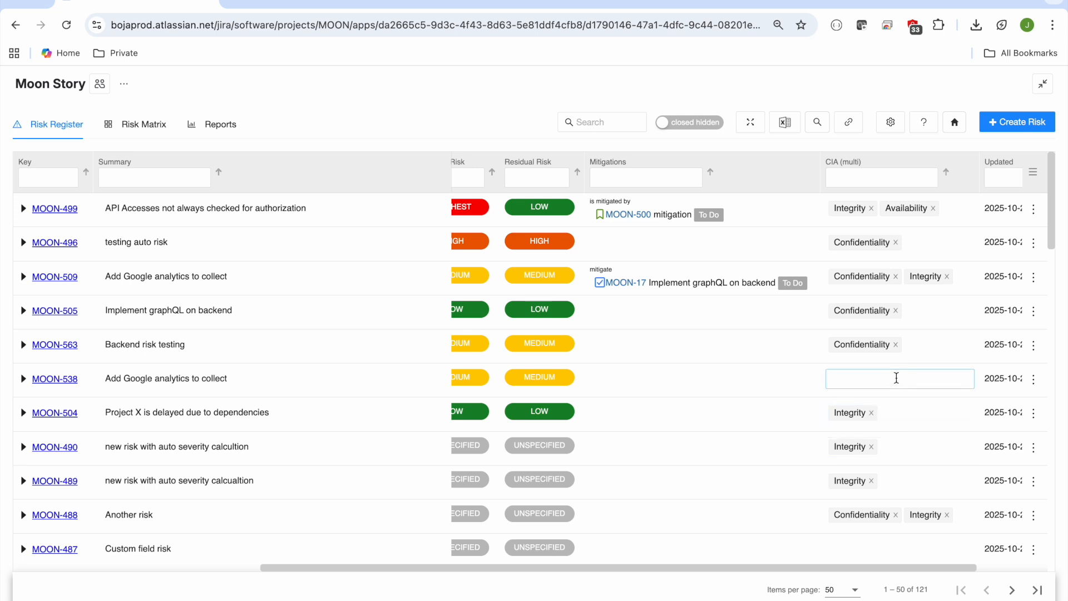
click(871, 413)
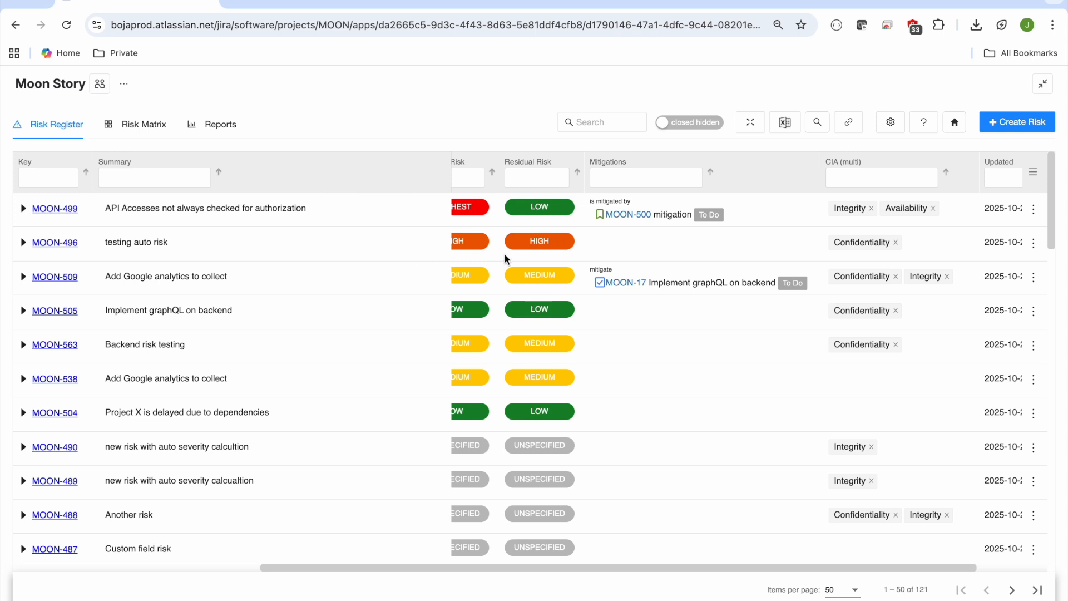
Step: Search the whole register for "low", clear the search, and filter the Residual Risk column by "low"
scroll(534, 267, left, 10)
click(591, 123)
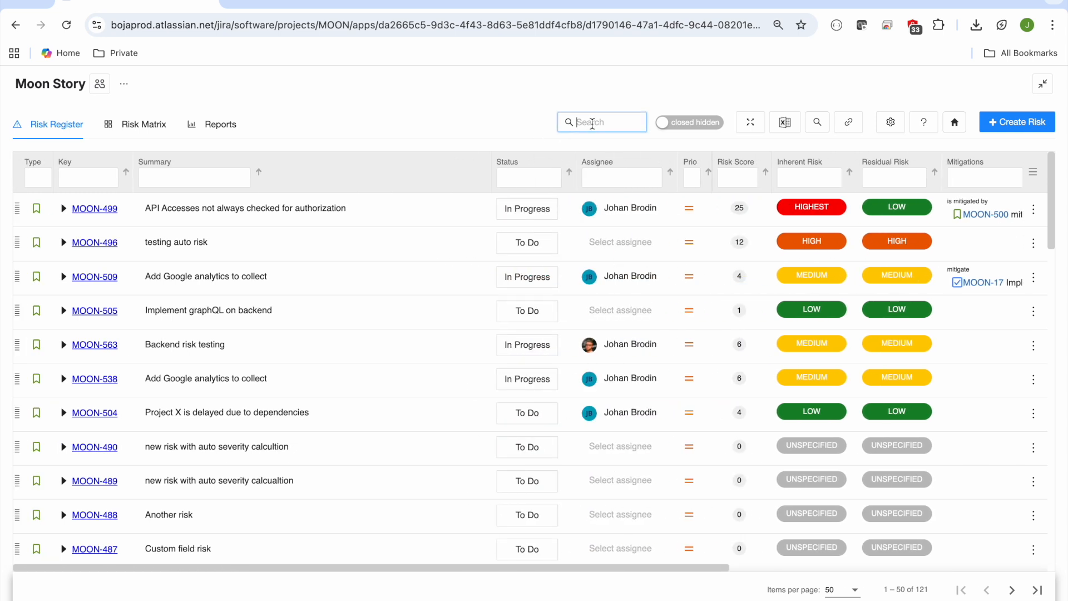
text(low)
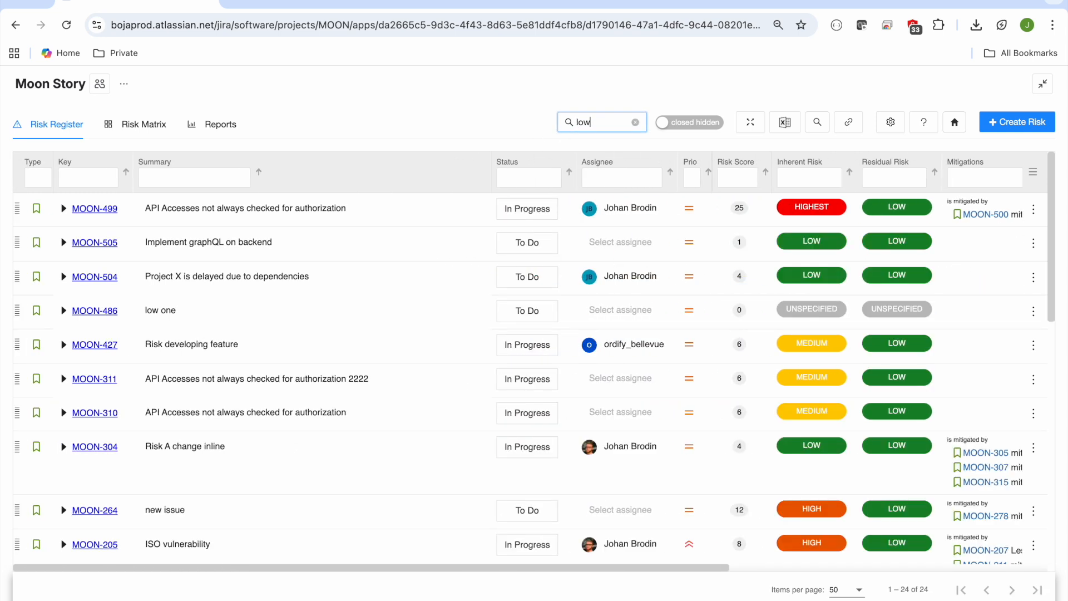
key(BackSpace)
click(890, 177)
text(low)
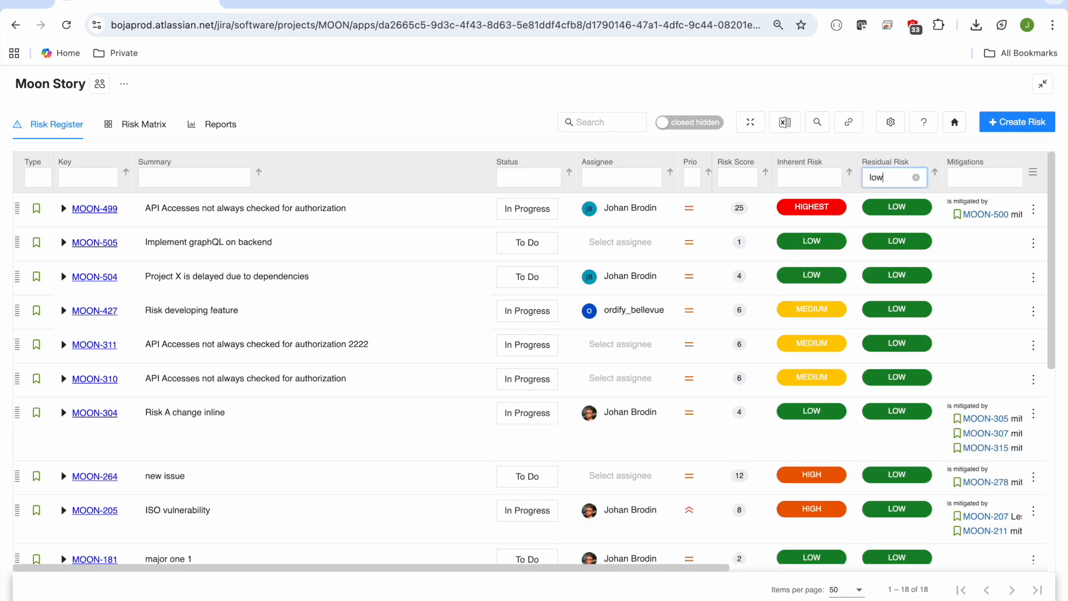
Step: Sort the unfiltered register by Inherent Risk and return it to its original manual order
click(850, 174)
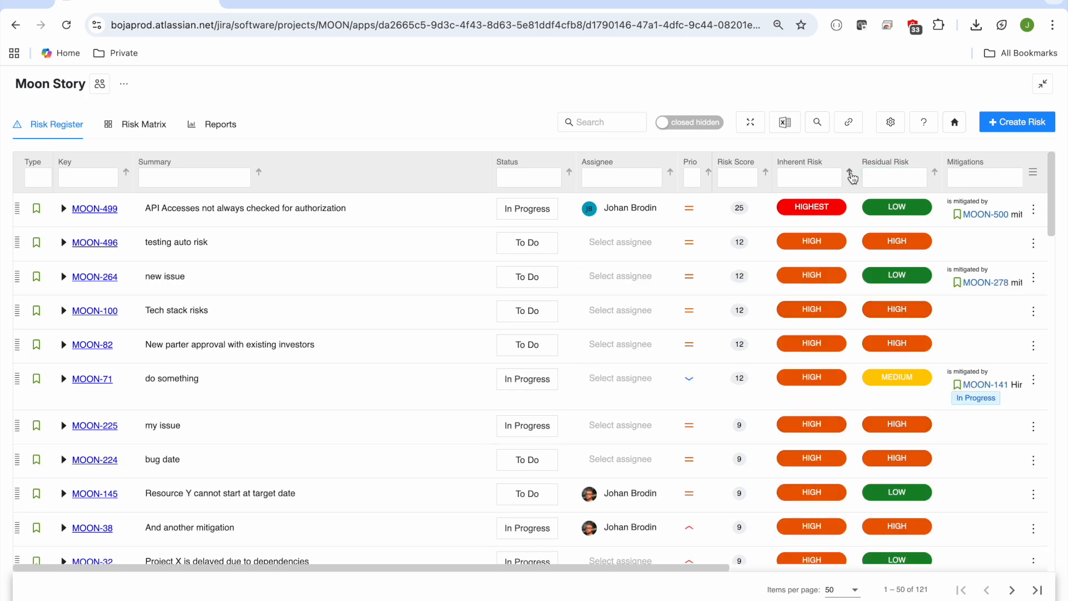
click(850, 174)
click(850, 174)
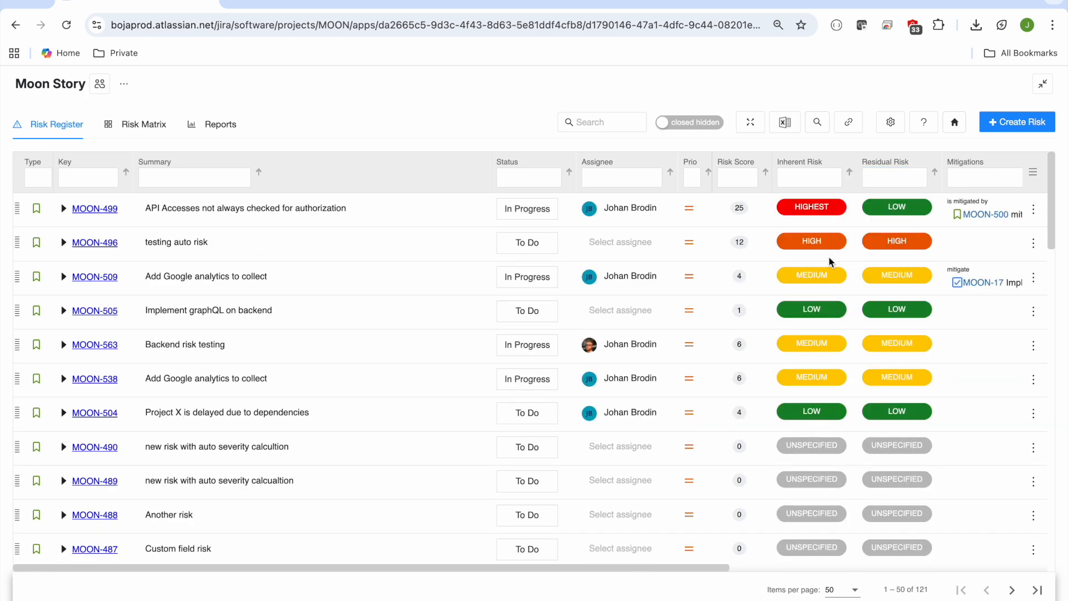
Step: Narrow the Summary column slightly and open the Risk Column Manager to review the available columns
mouse_move(489, 181)
mouse_down()
mouse_move(534, 179)
mouse_move(483, 183)
mouse_up()
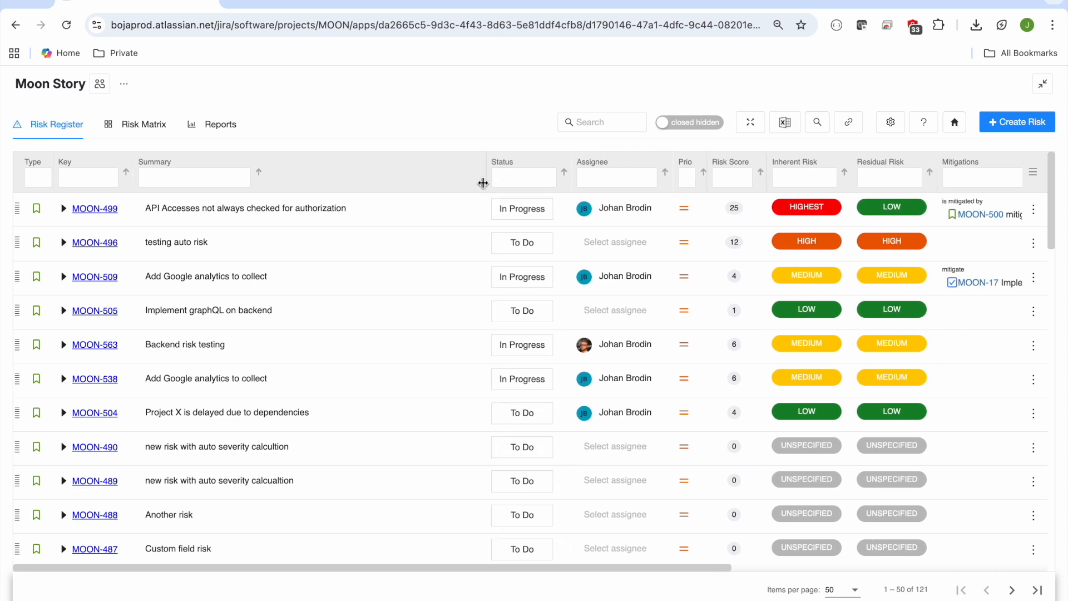
scroll(732, 293, right, 10)
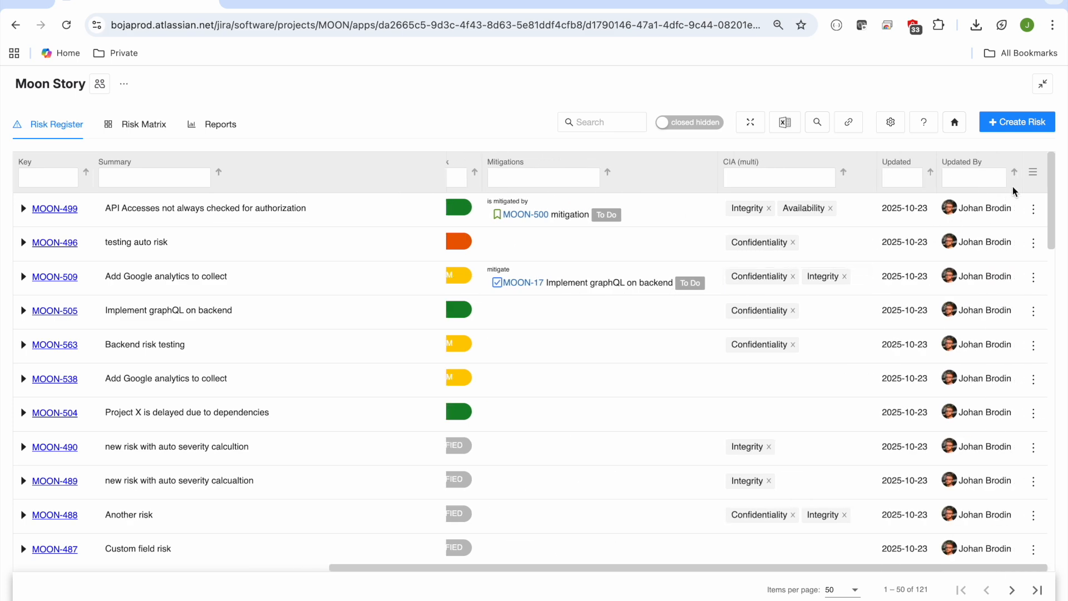
click(1033, 174)
scroll(964, 349, down, 5)
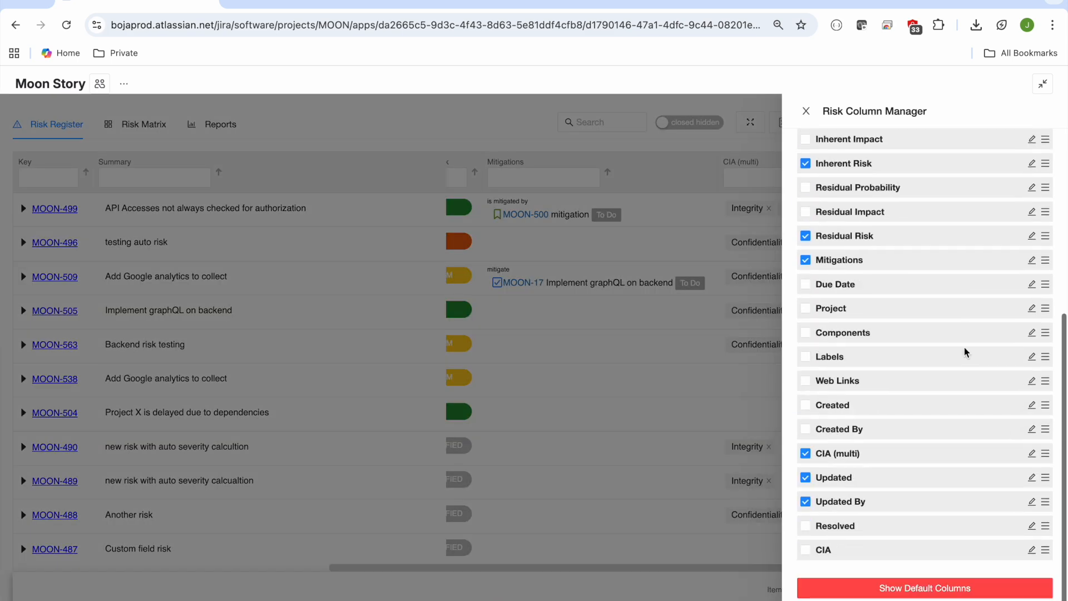
scroll(964, 349, up, 5)
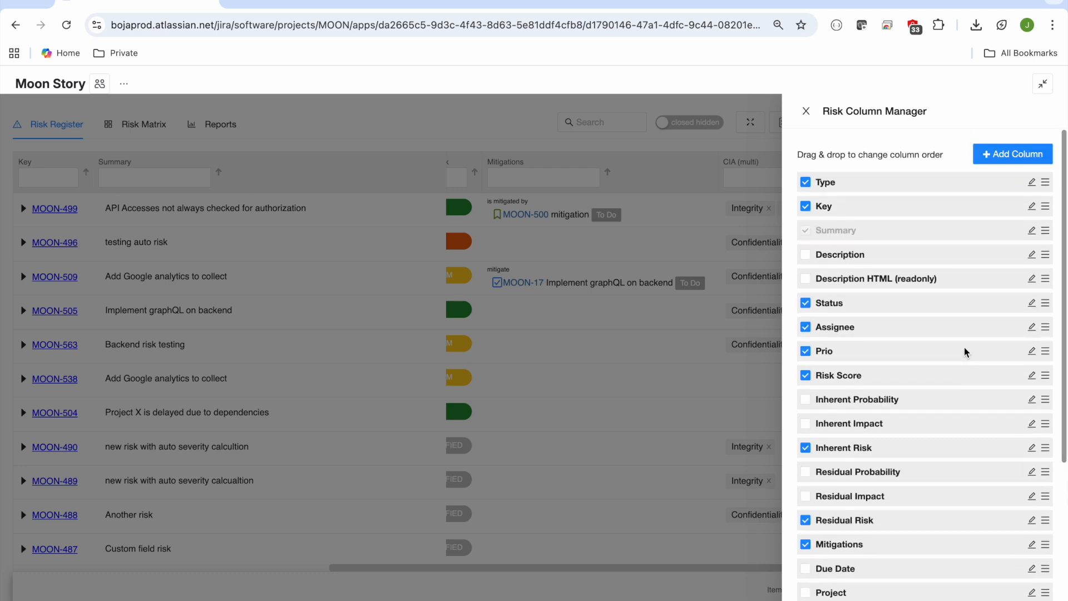
Step: Browse the fields matching "myc" and "my" for a new Jira Field Column, and close the column manager without adding one
click(1018, 158)
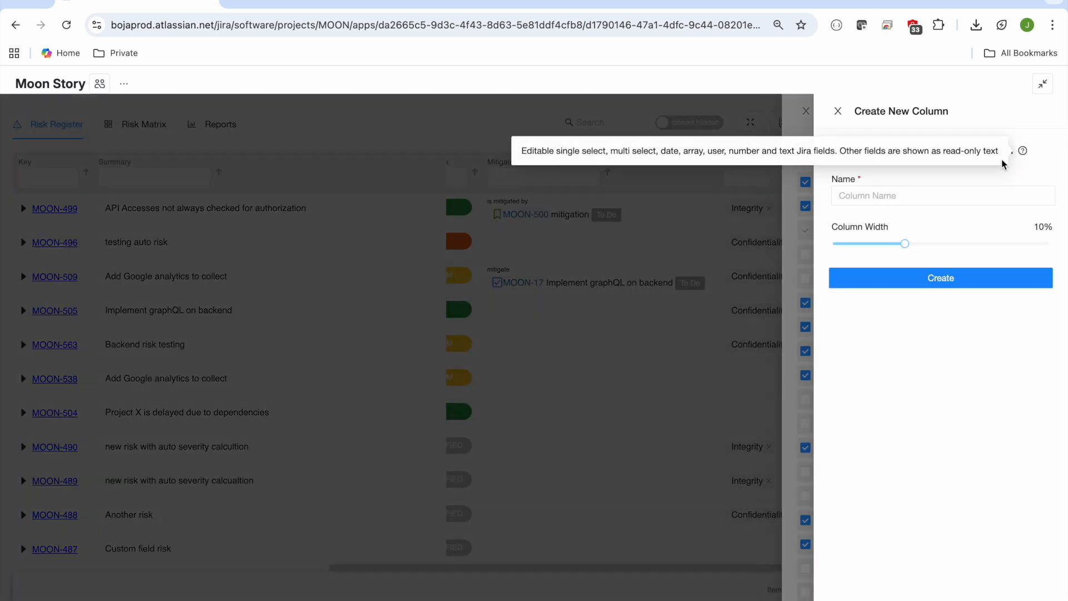
click(935, 155)
click(944, 195)
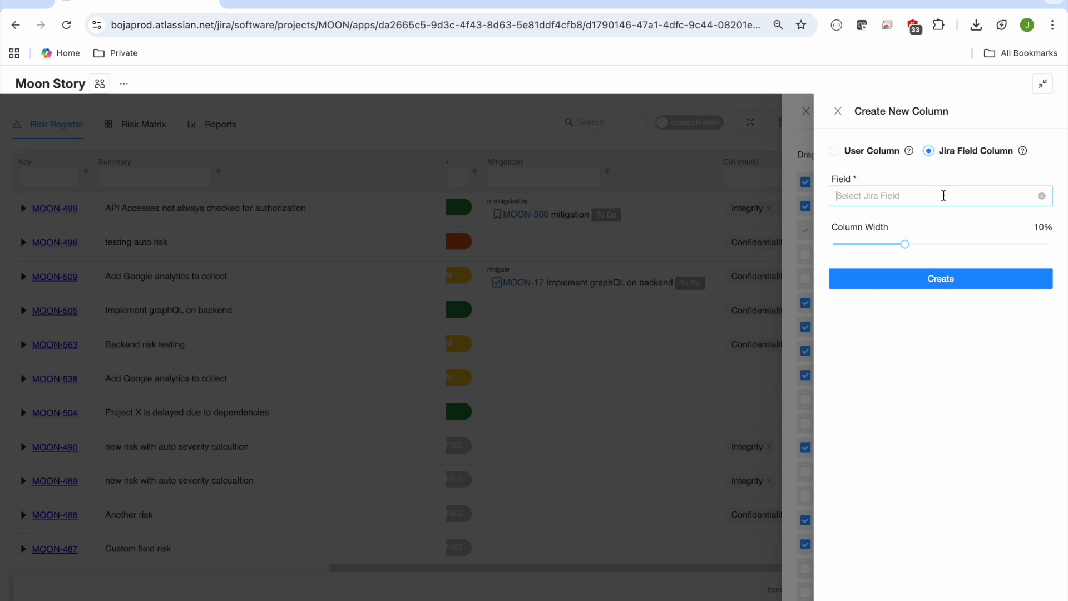
text(myc)
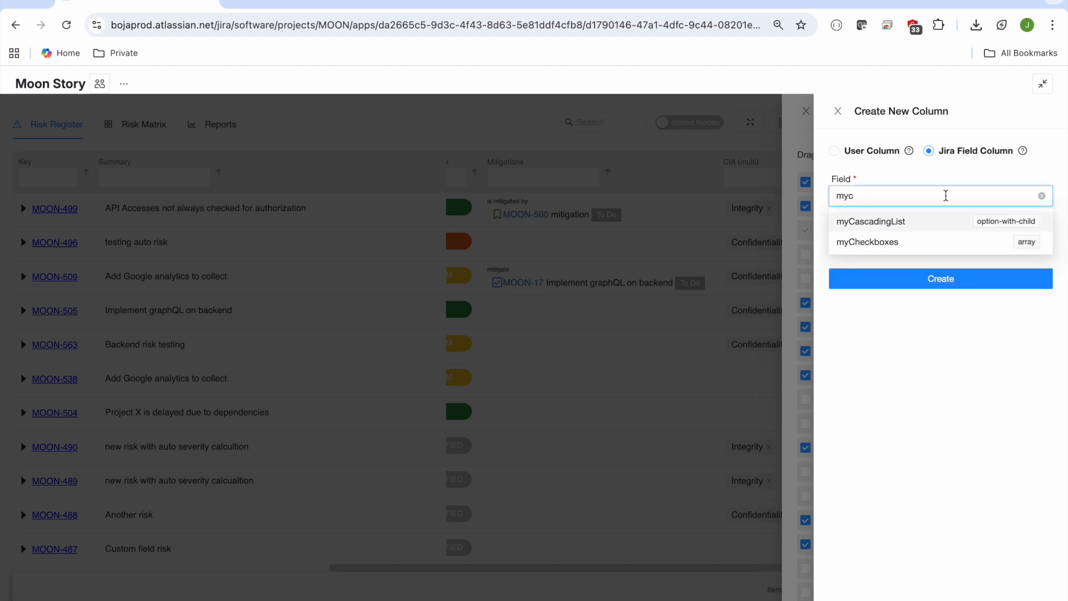
key(BackSpace)
scroll(1003, 301, down, 3)
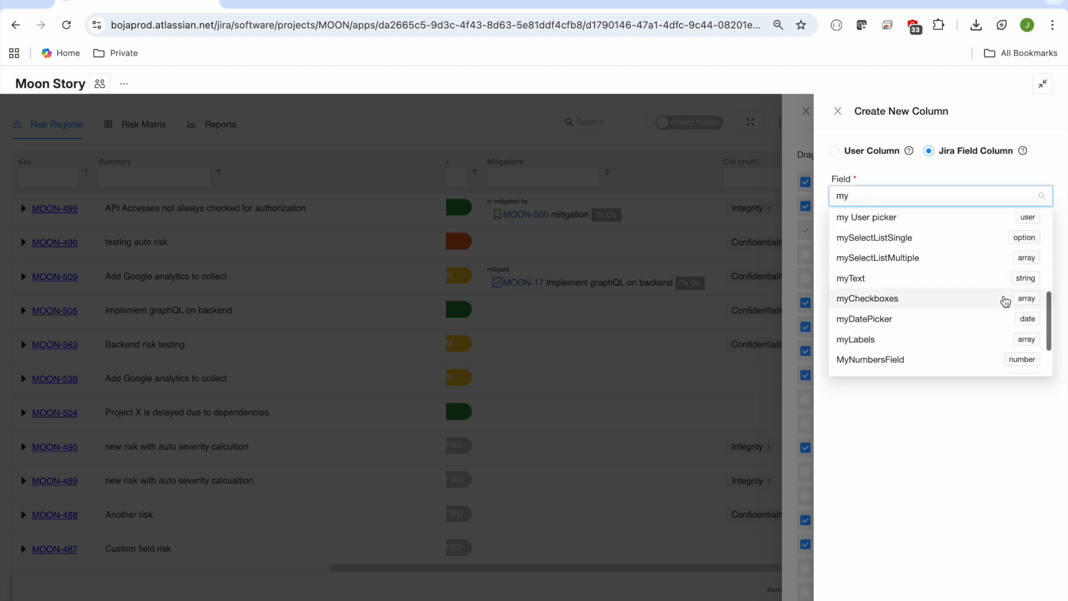
scroll(1010, 278, up, 5)
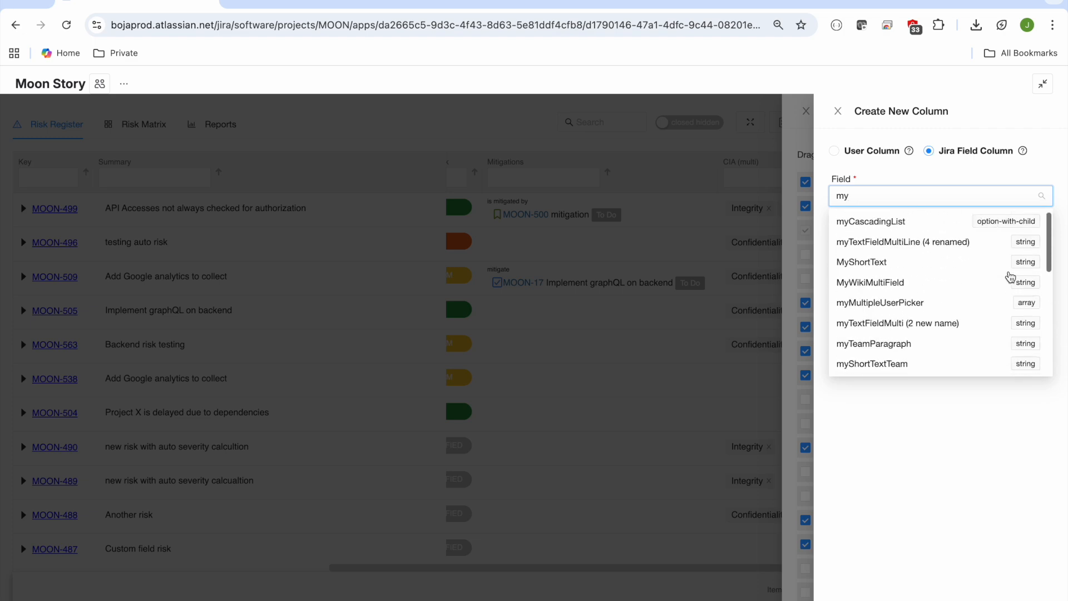
click(838, 111)
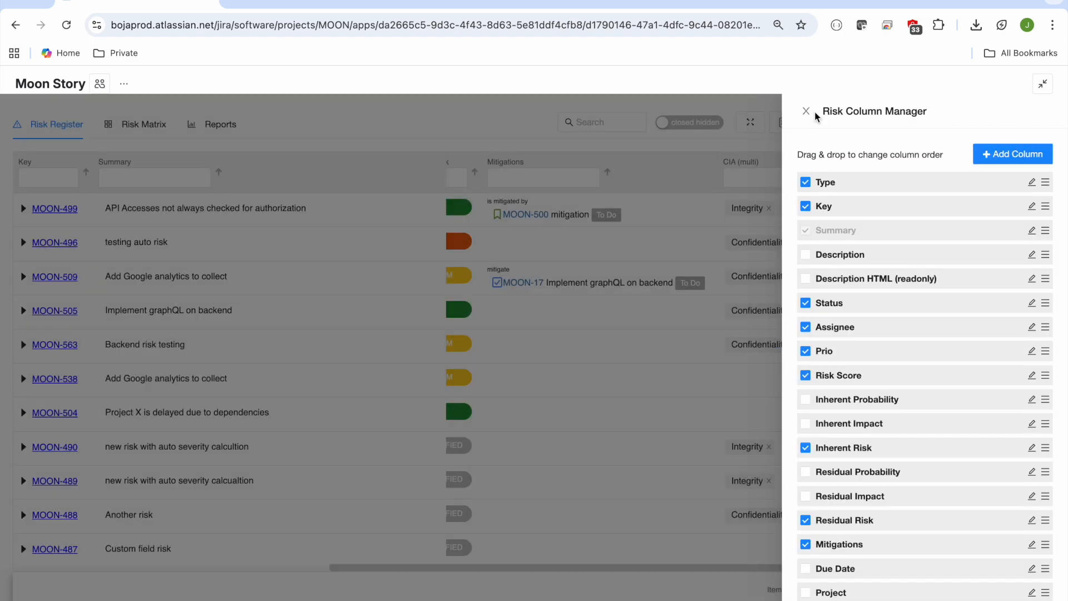
click(806, 111)
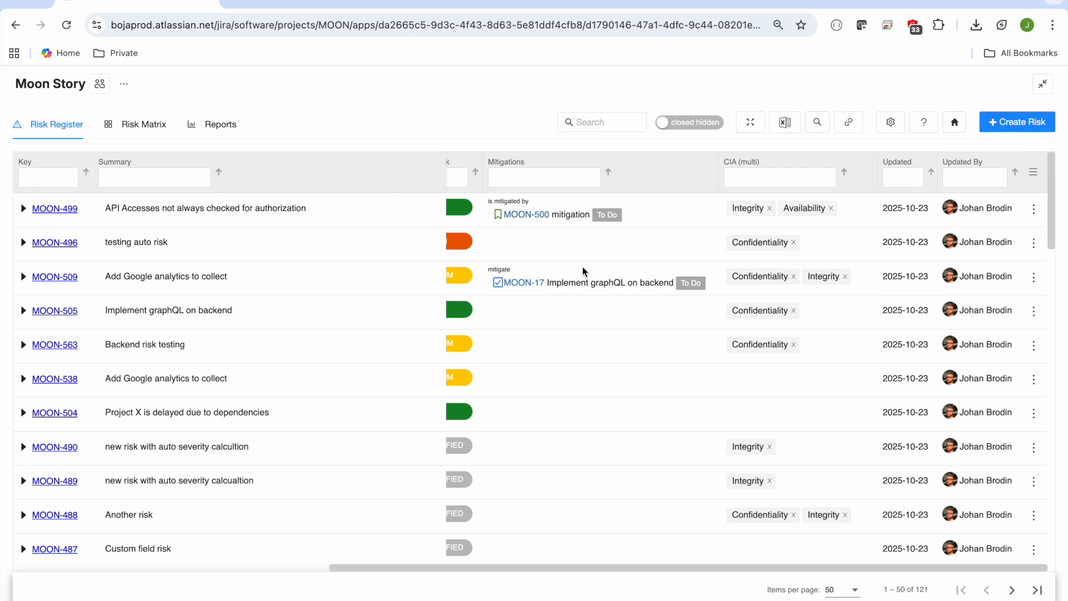
Step: Show the Risk Matrix and open the risk details for the Frequent and Catastrophic cell
scroll(582, 267, left, 8)
click(155, 125)
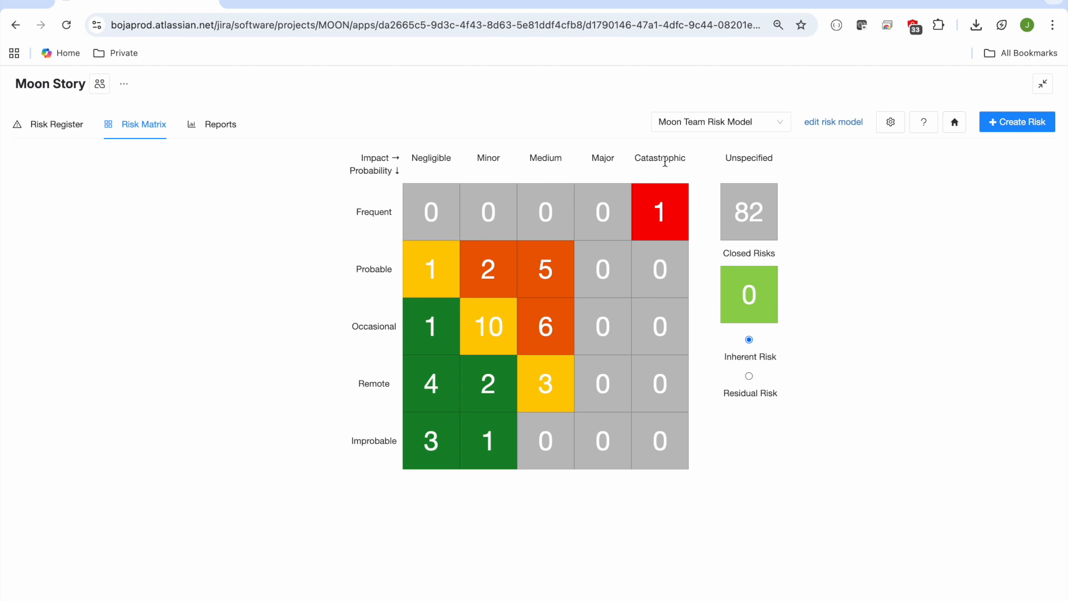
click(663, 216)
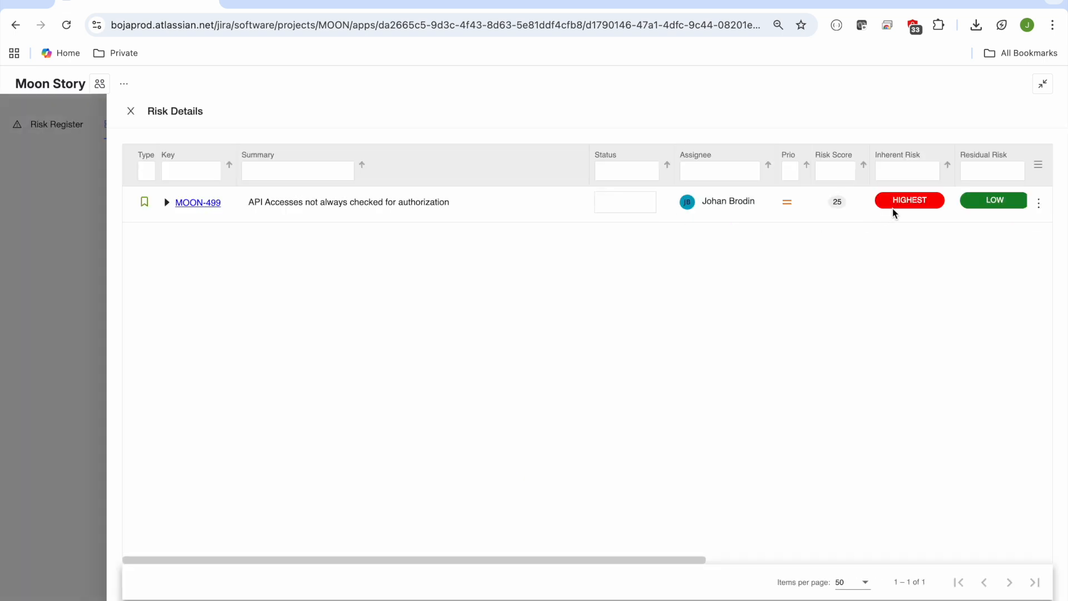
Step: Change the inherent risk of MOON-499 to Probable probability and Minor impact, and save it
click(912, 202)
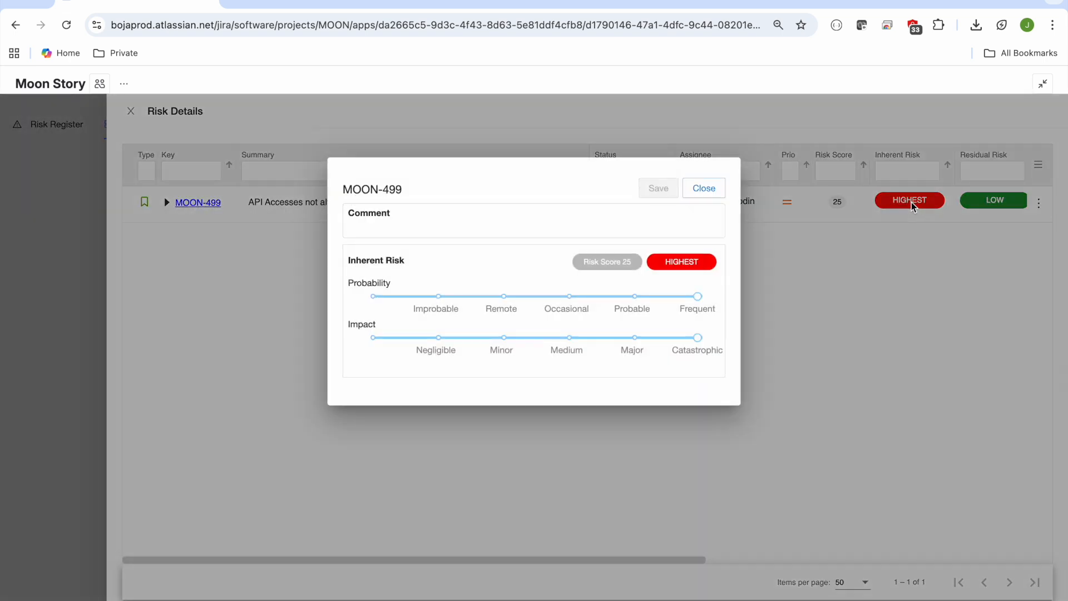
click(618, 297)
click(501, 338)
click(667, 189)
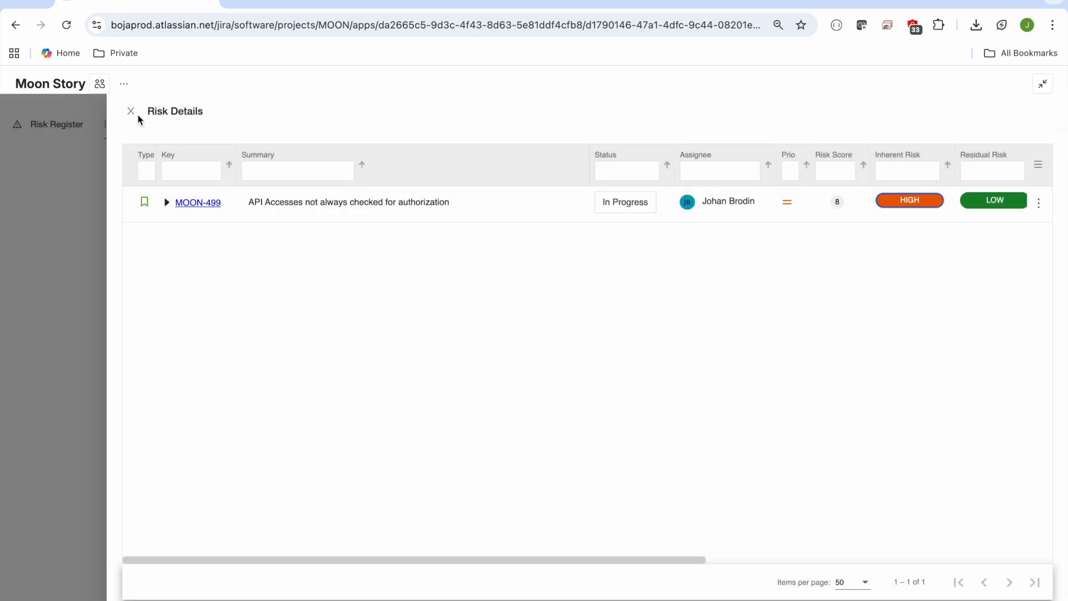
Step: Close the risk details and view the Reports charts for residual risk and for inherent risk
click(132, 111)
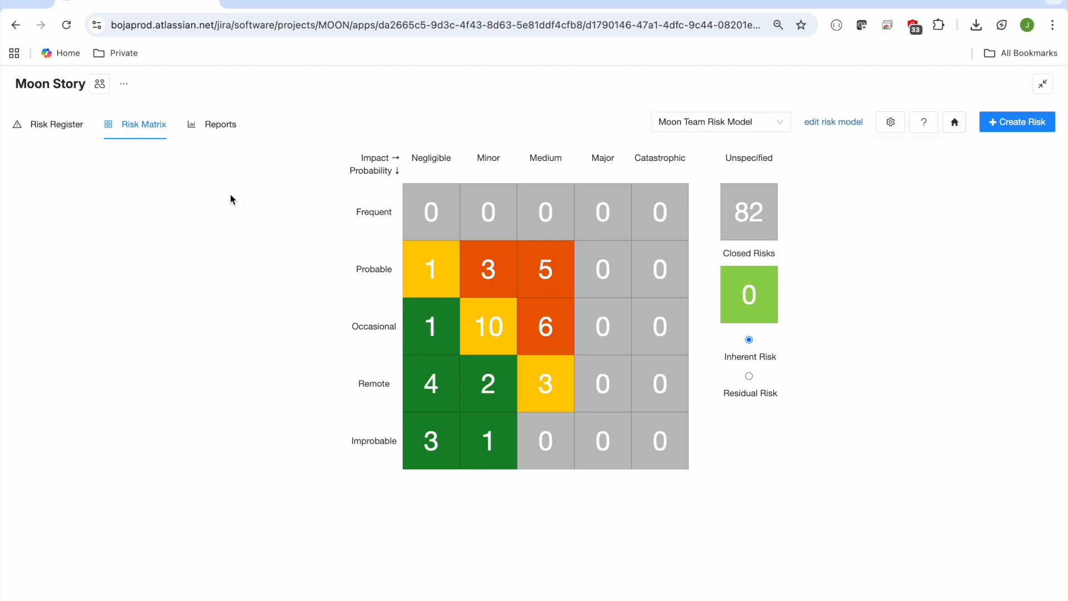
click(228, 129)
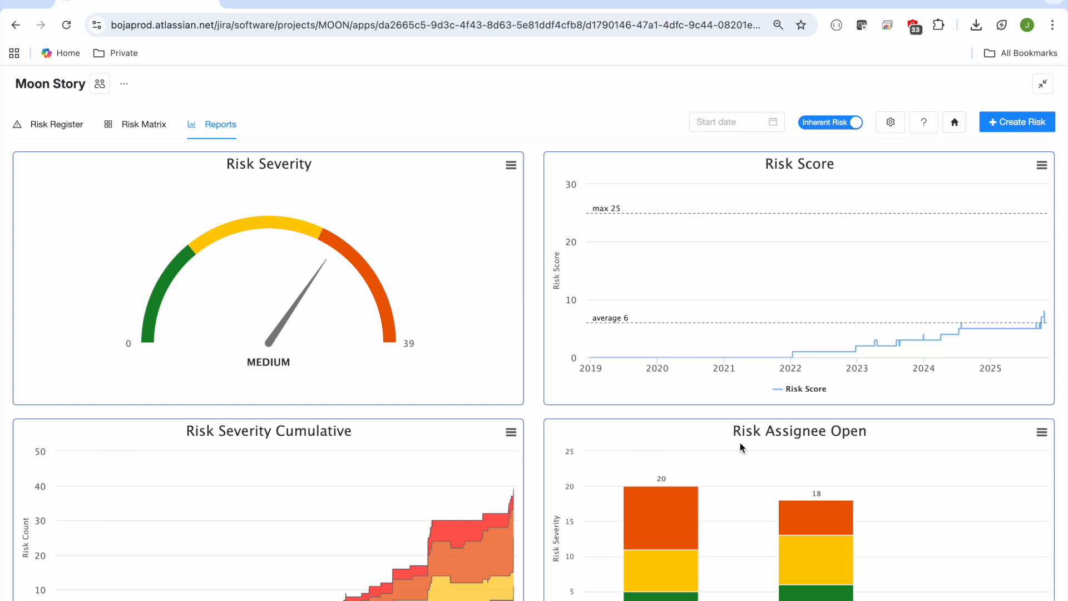
click(824, 124)
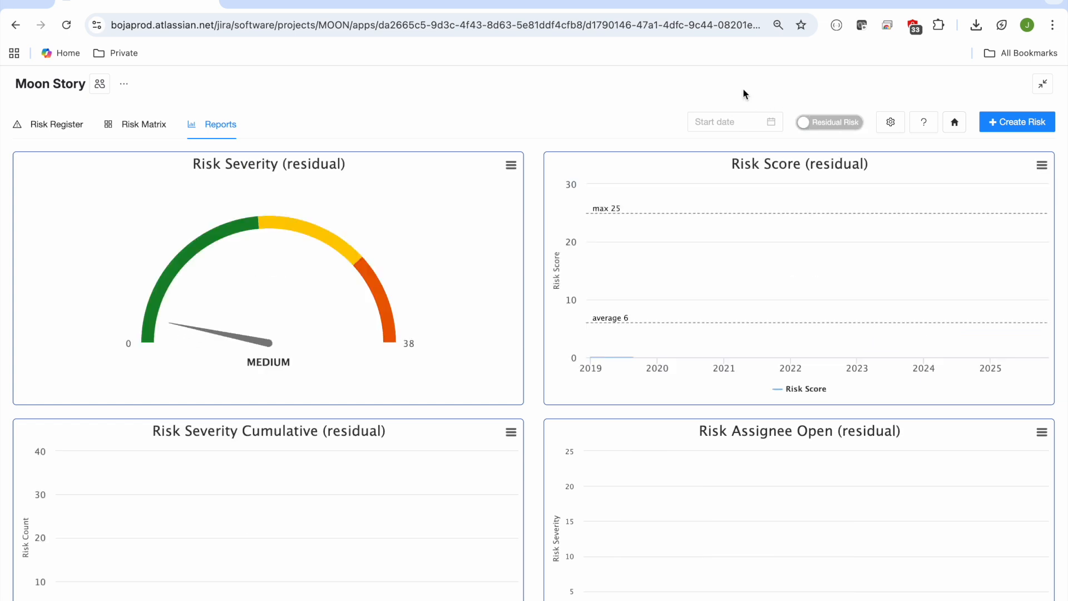
click(848, 126)
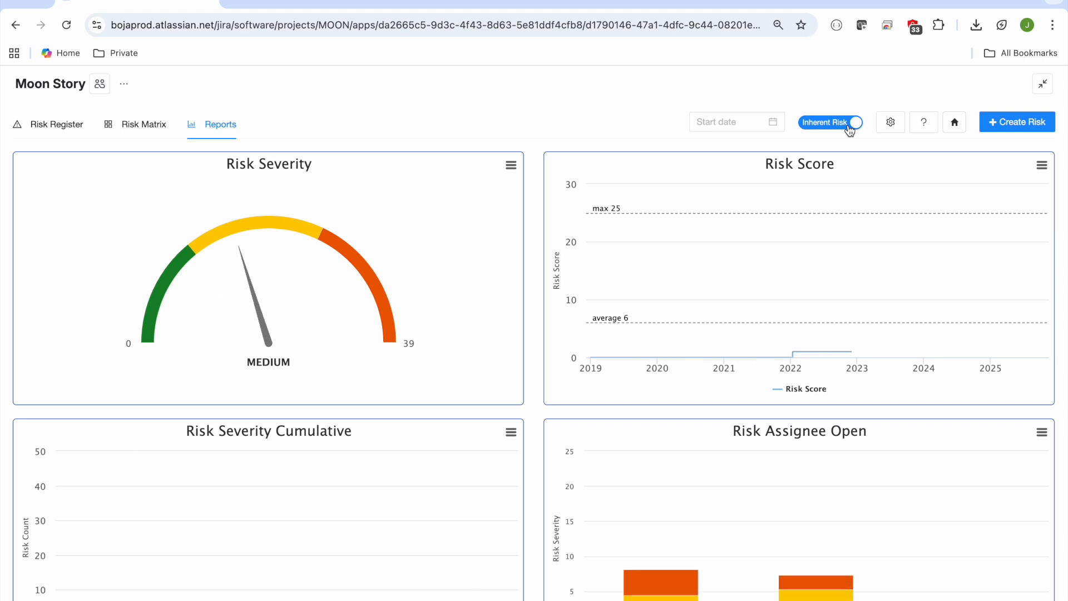
Step: Expand MOON-499 in the Risk Register to view its mitigations, and open the Mitigations section of the Register Settings
click(63, 132)
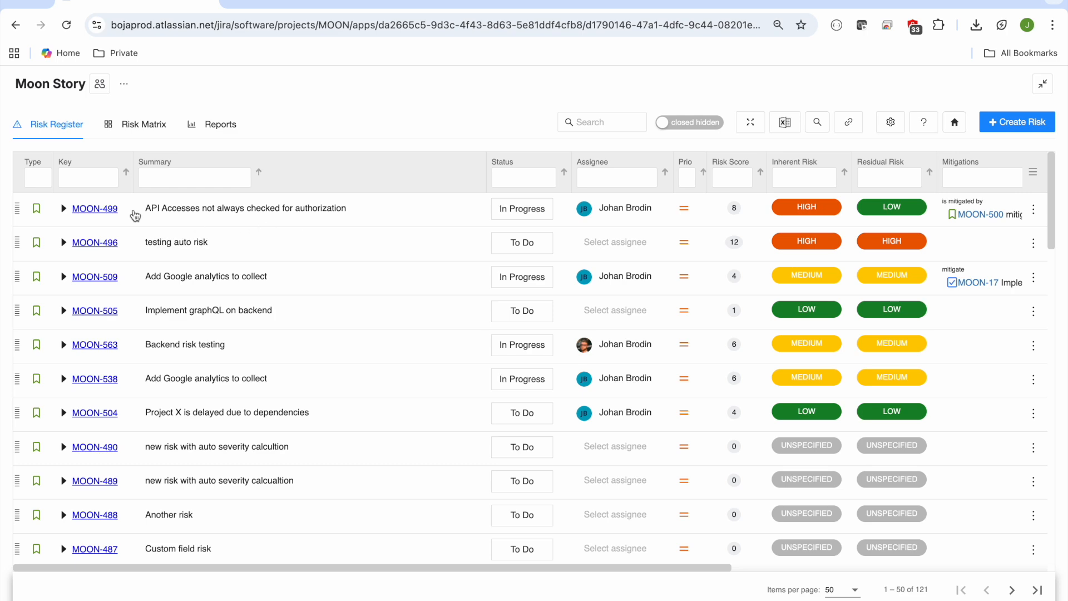
click(66, 210)
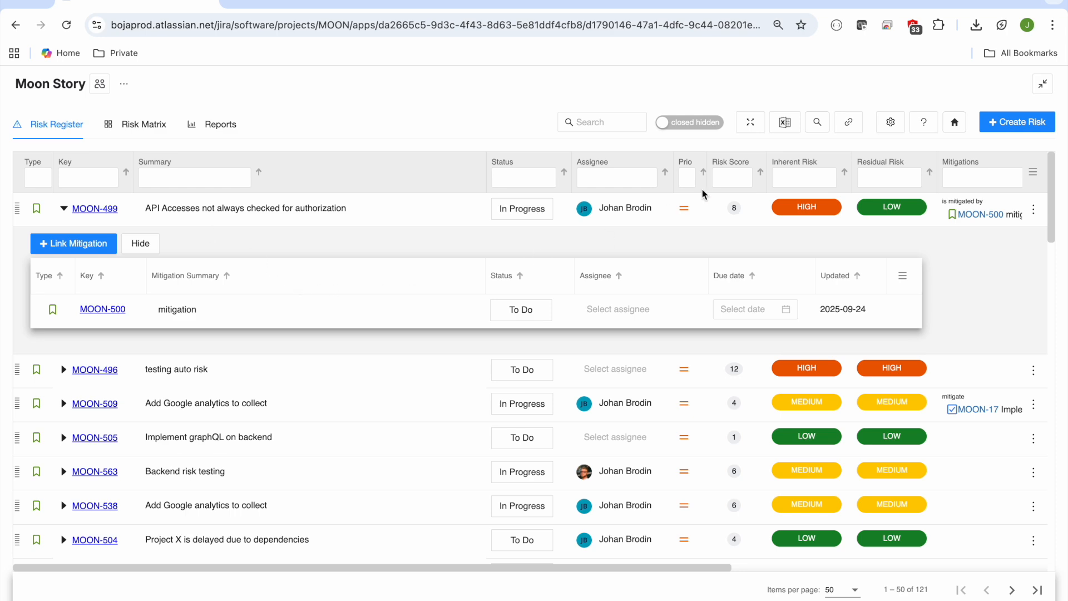
click(890, 123)
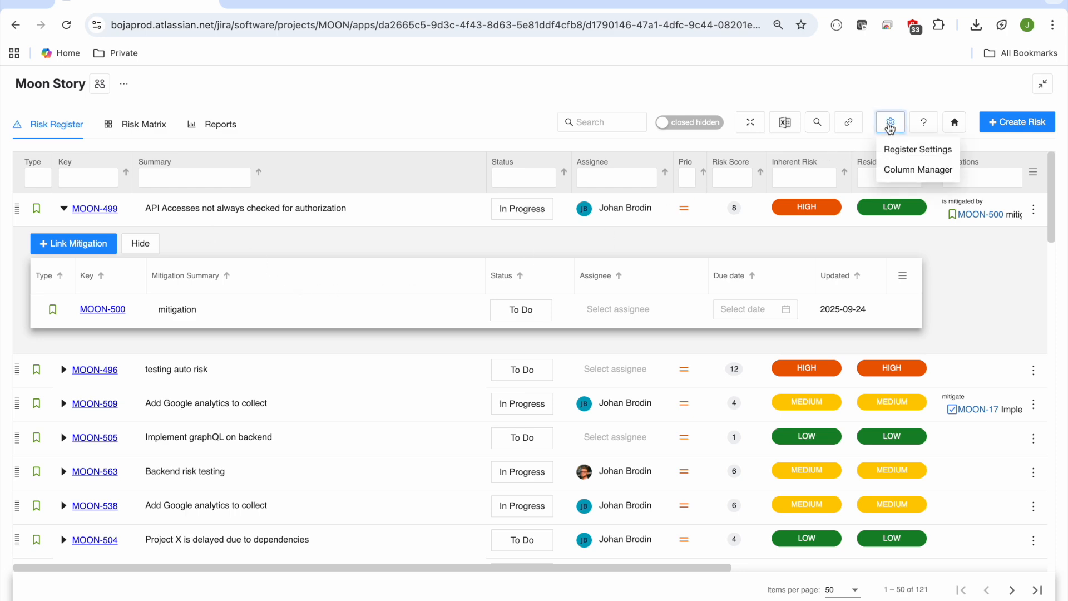
click(908, 151)
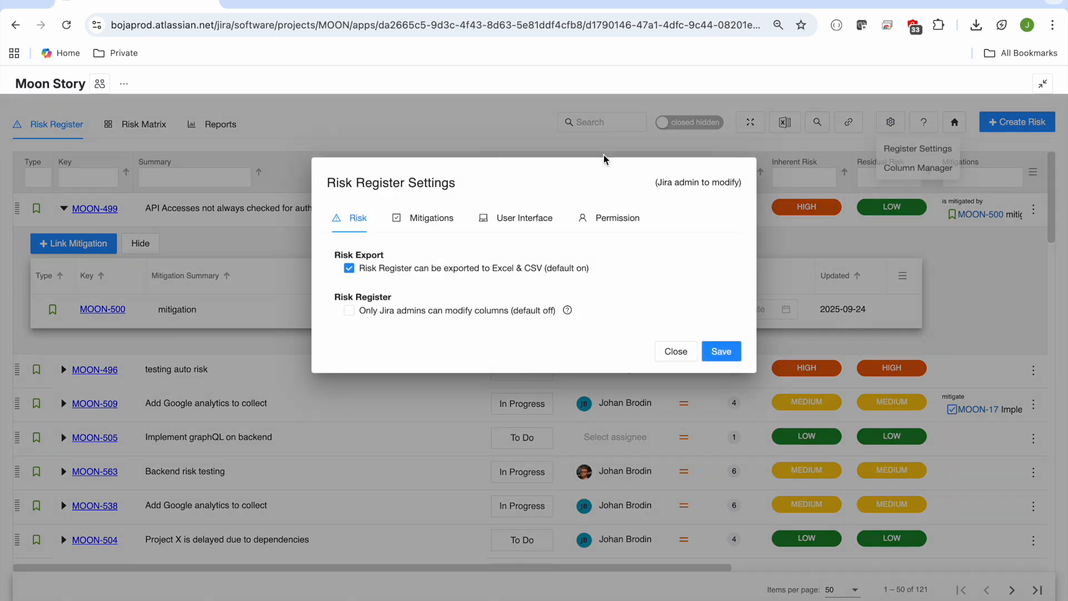
click(445, 223)
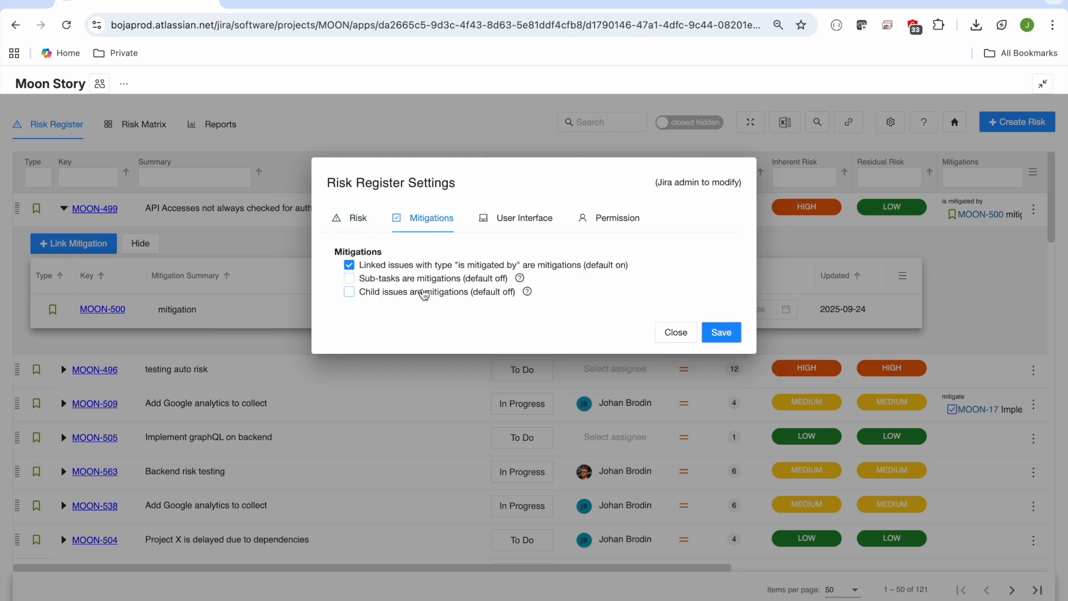
Step: Try enabling child issues and sub-tasks as mitigations, switch both off again, close the settings without saving and collapse MOON-499
click(349, 292)
click(349, 278)
click(350, 292)
click(349, 278)
click(676, 333)
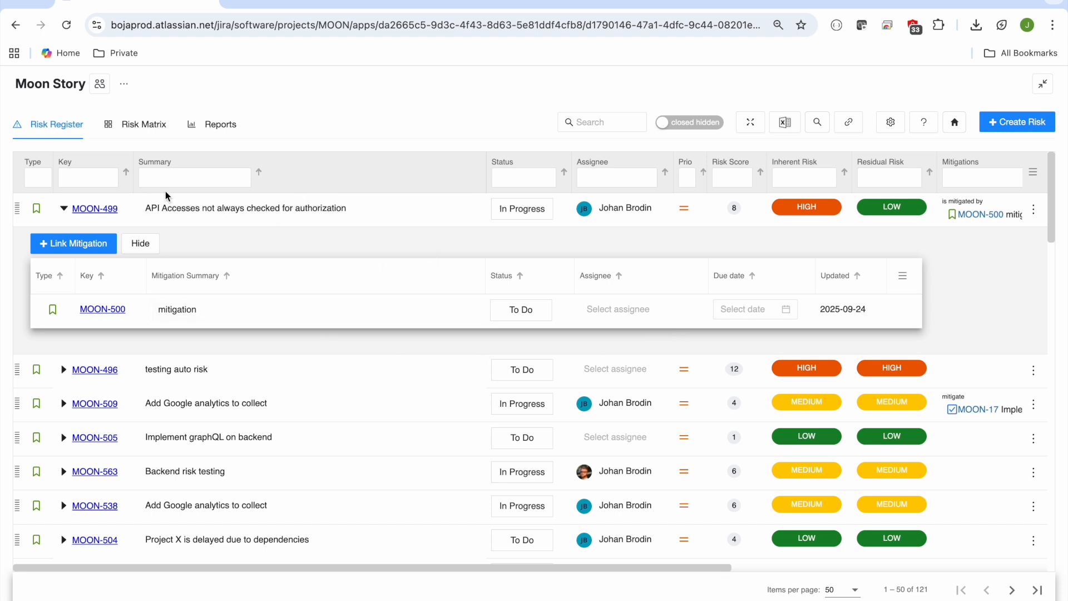
click(64, 208)
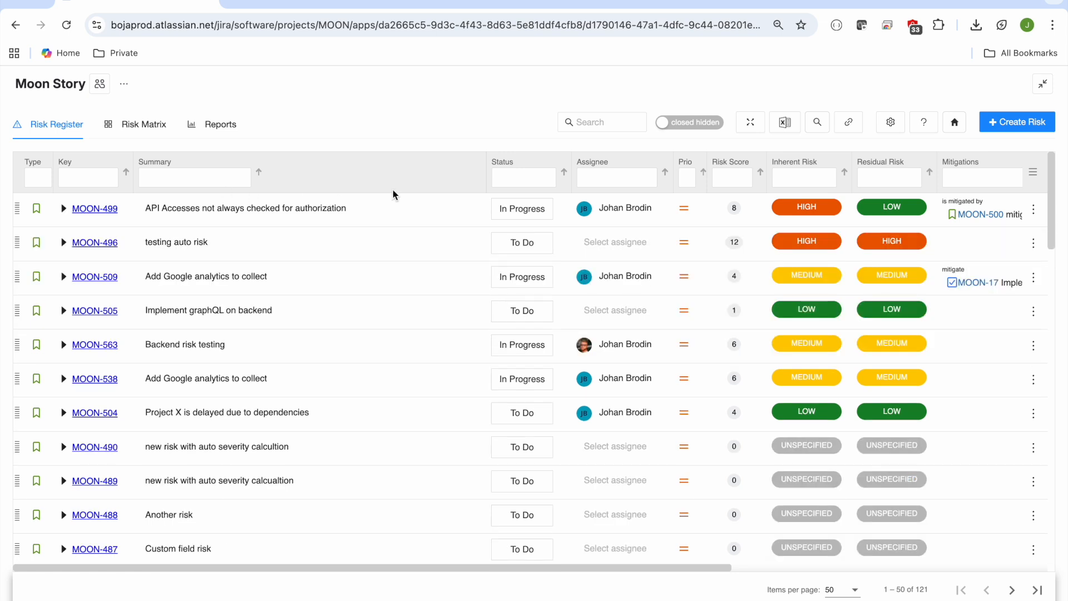
Step: Filter the Risk Register by "low" residual risk and view the filtered risks in the Risk Matrix for inherent and residual risk
click(885, 177)
text(low)
click(156, 125)
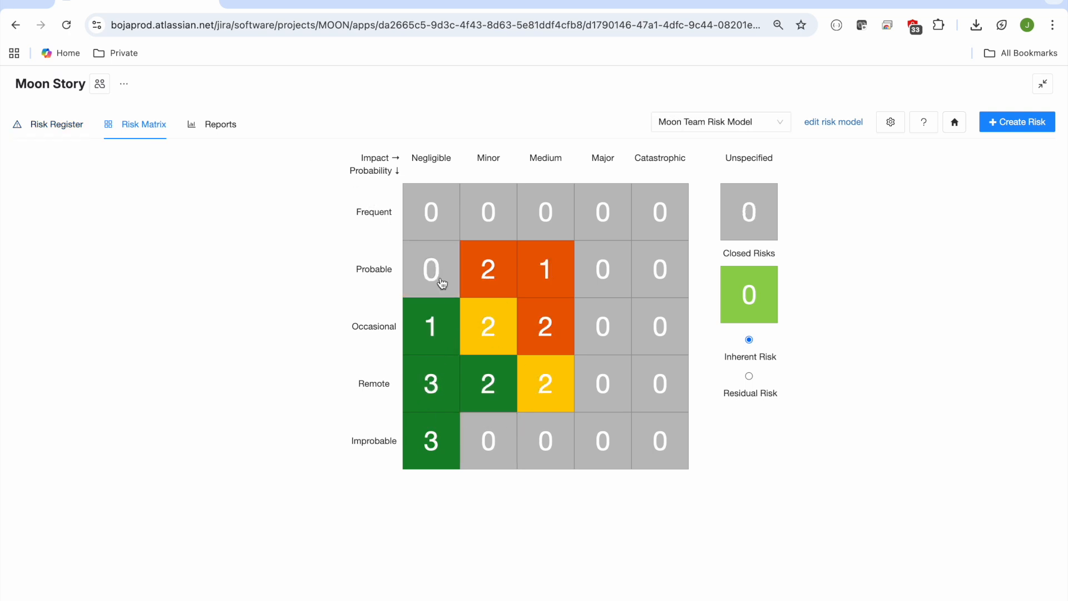
click(77, 126)
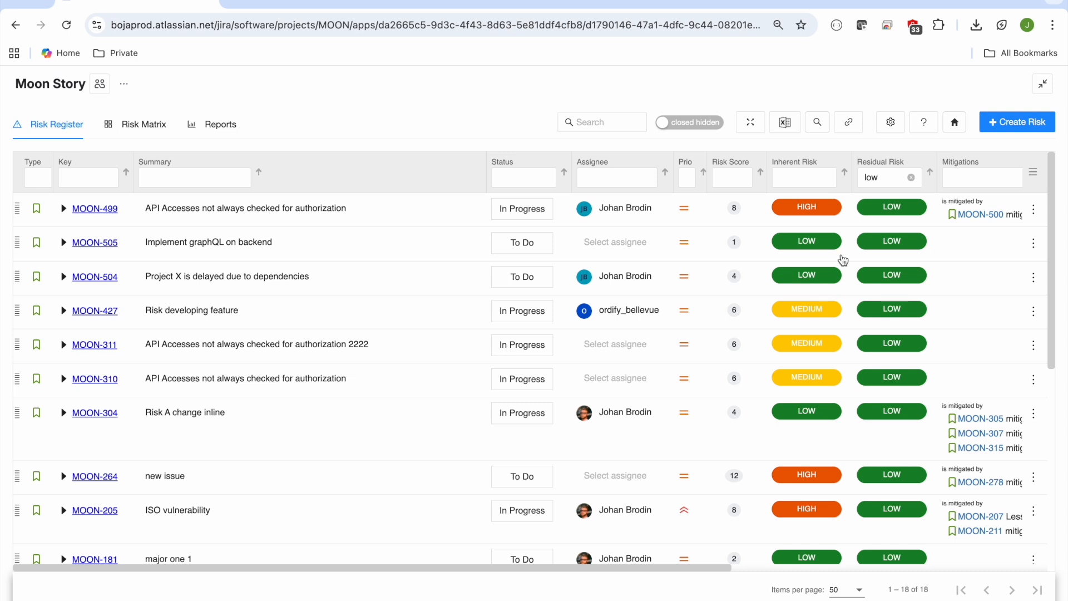
click(157, 130)
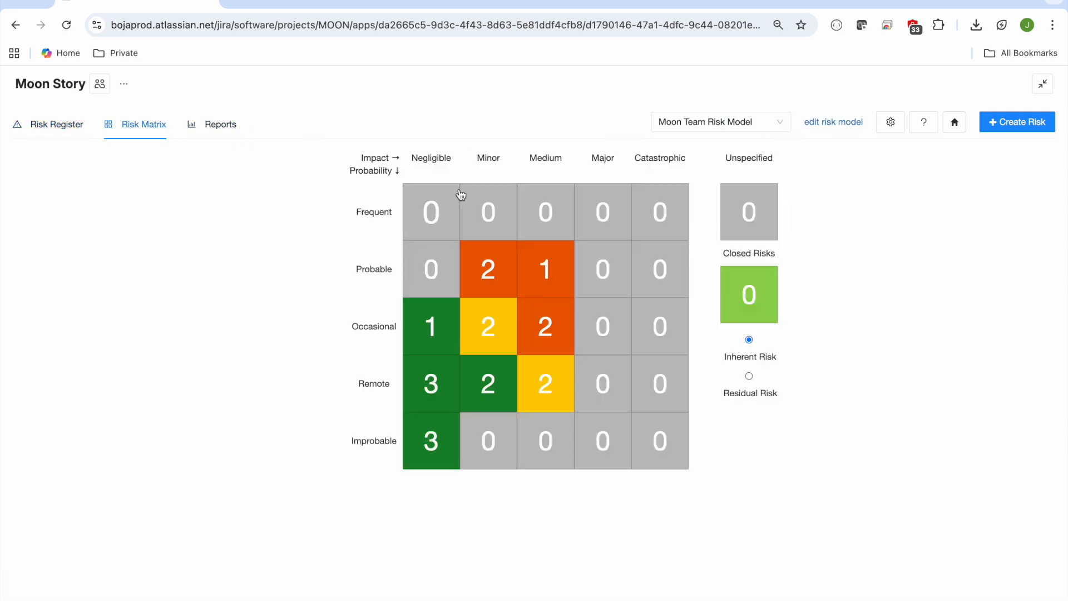
click(749, 377)
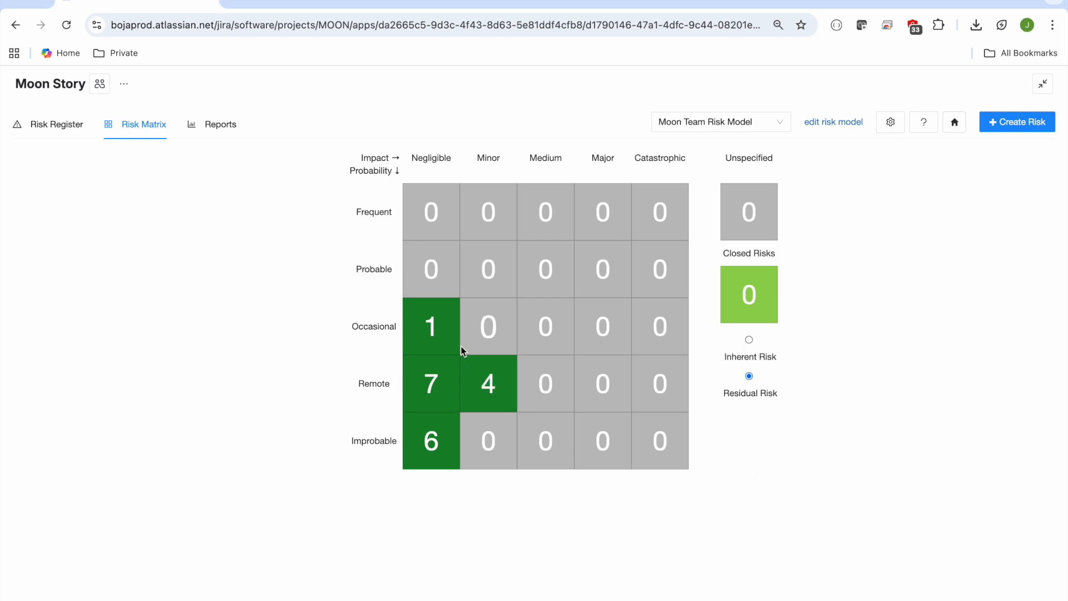
Step: Clear the Residual Risk filter in the Risk Register and export the register as CSV
click(65, 131)
click(912, 178)
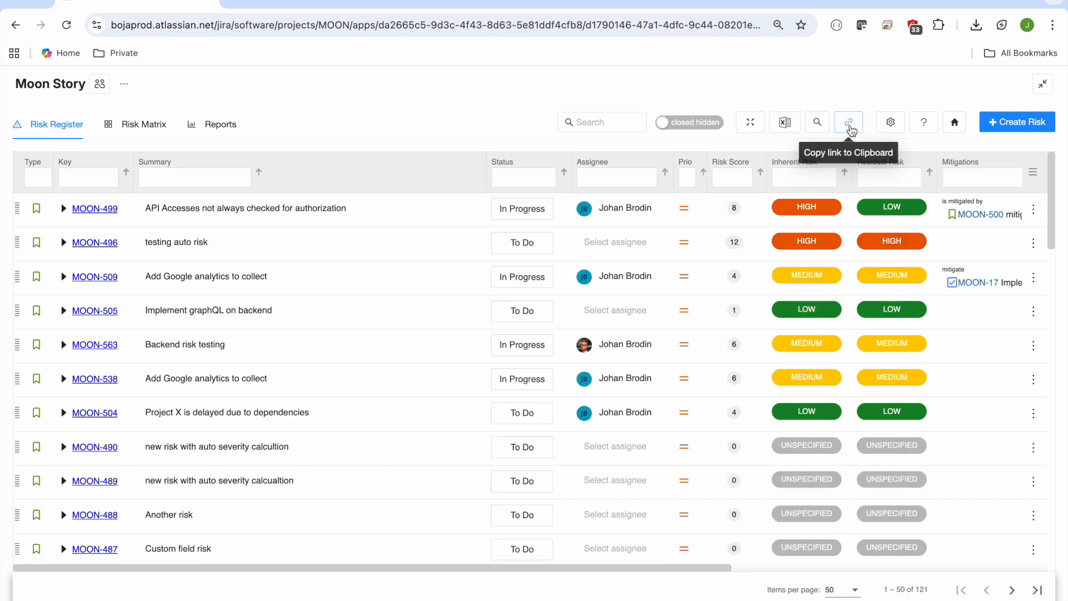
click(785, 123)
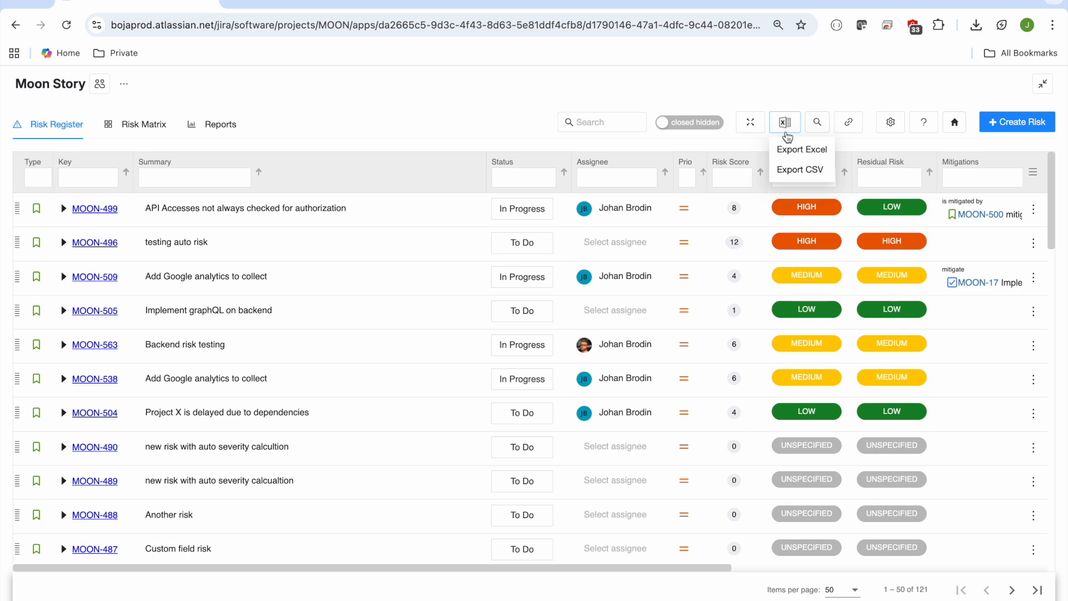
click(796, 170)
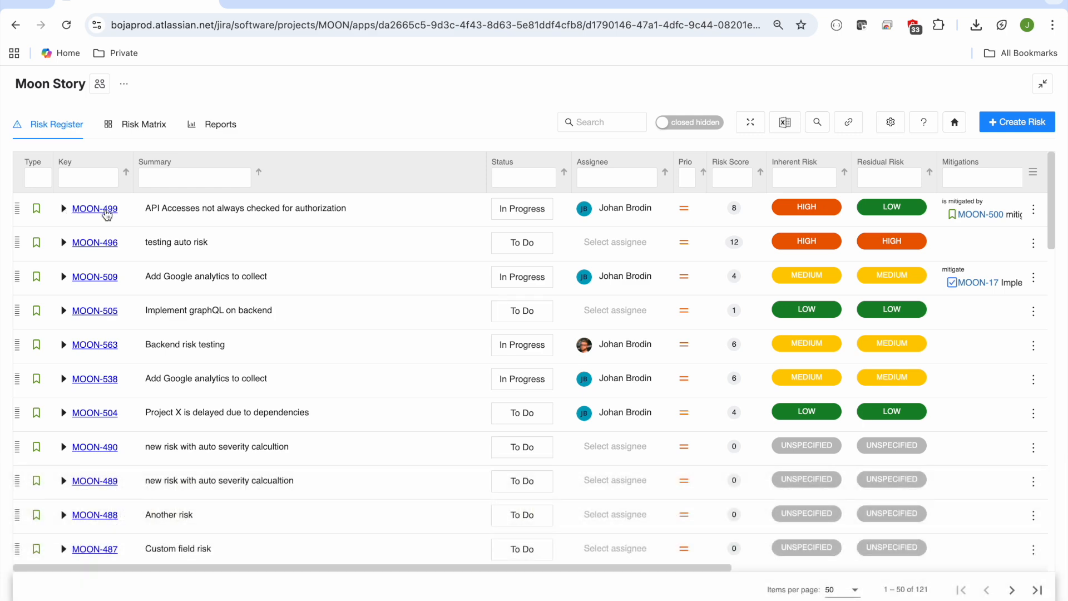
Step: Review the risk assessment in MOON-496, and preview the register's Create Risk form without creating anything
click(93, 243)
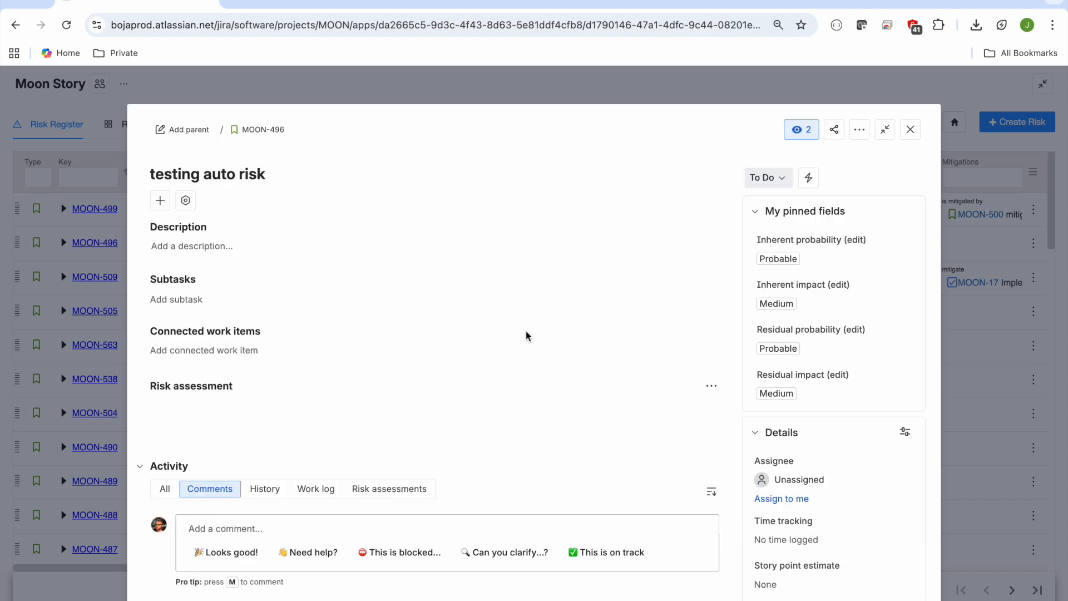
scroll(490, 332, down, 5)
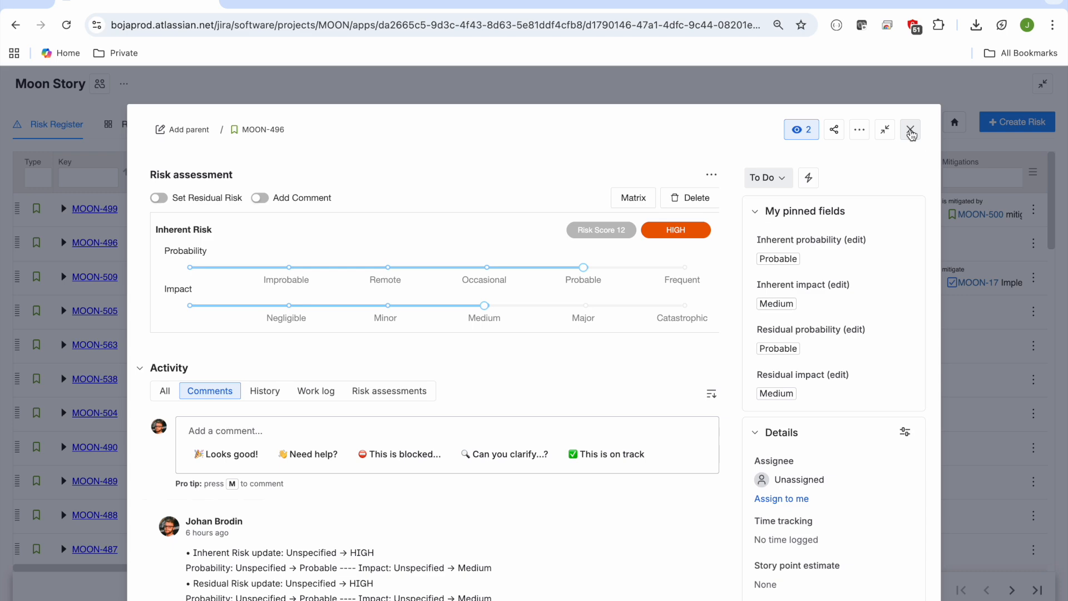
click(911, 130)
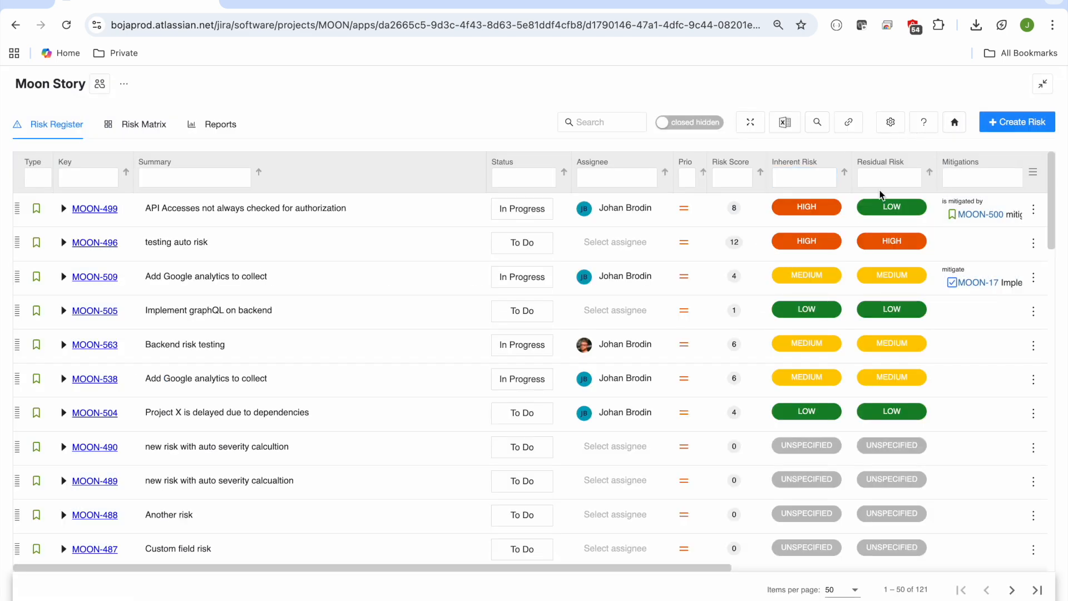
click(998, 123)
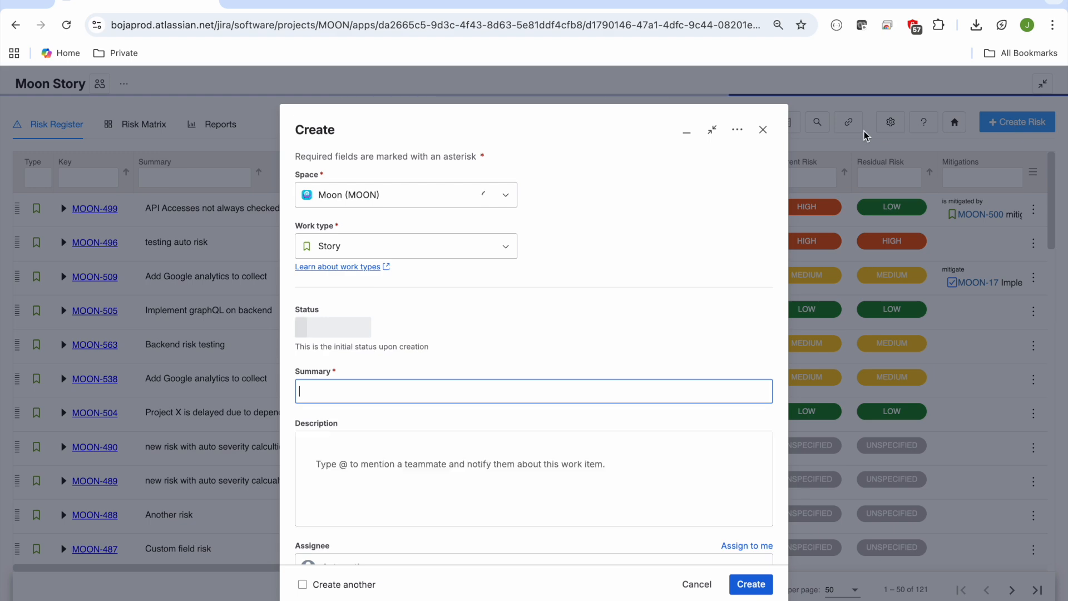
click(763, 130)
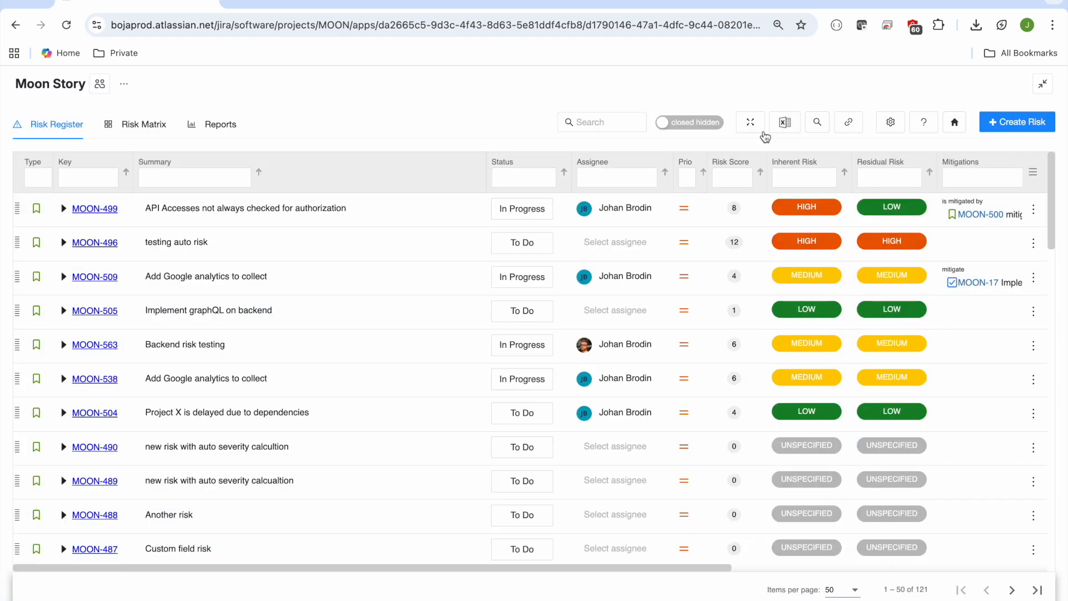
Step: Exit the full-screen view and start a new Jira work item in the Moon space with the summary "my top risk"
click(1043, 84)
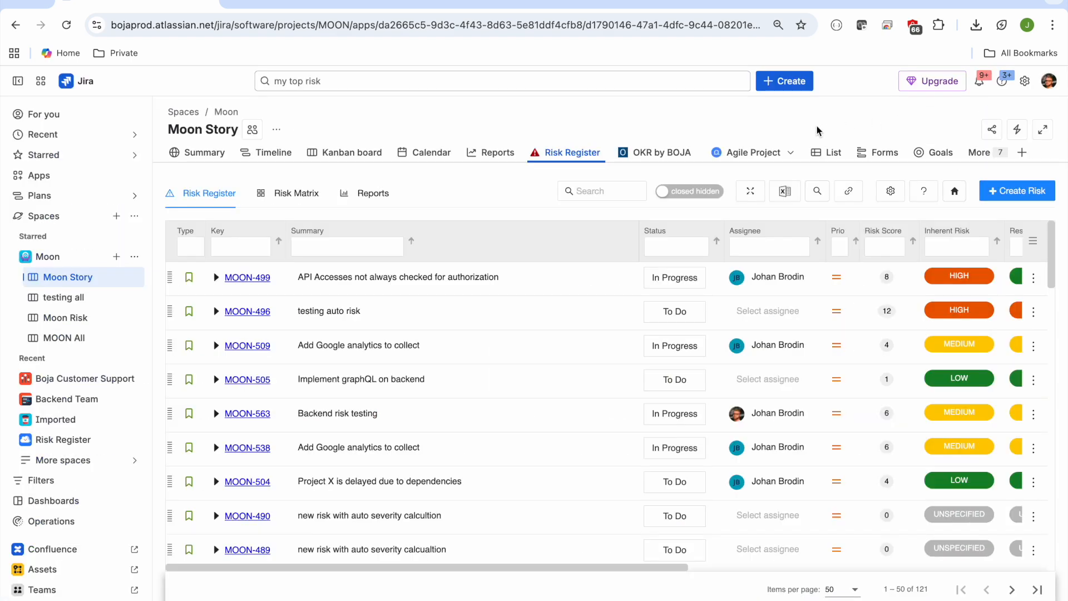
click(790, 83)
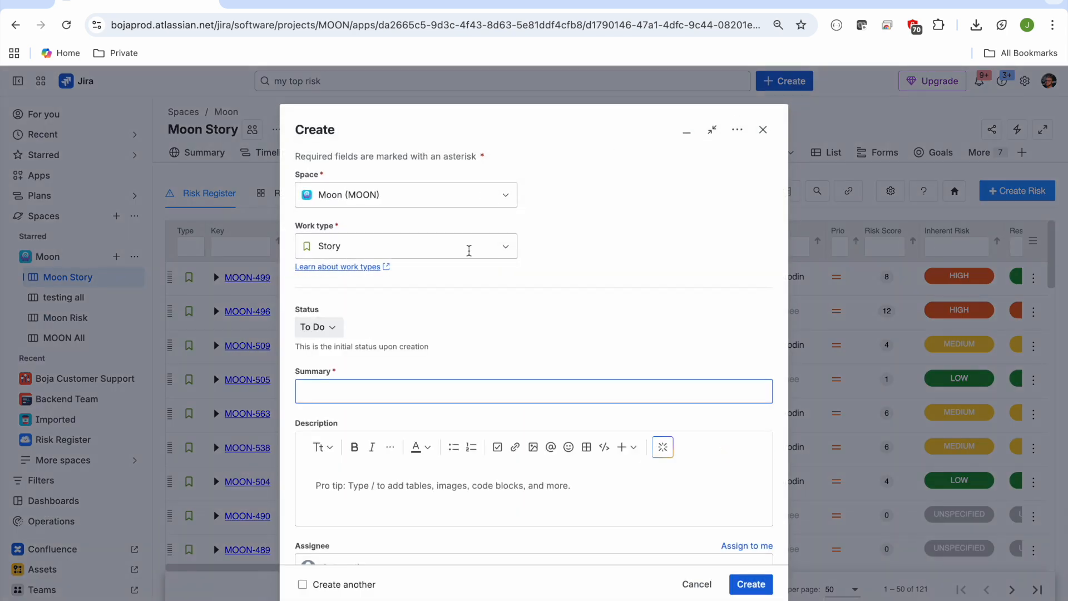
click(372, 392)
text(my top risk)
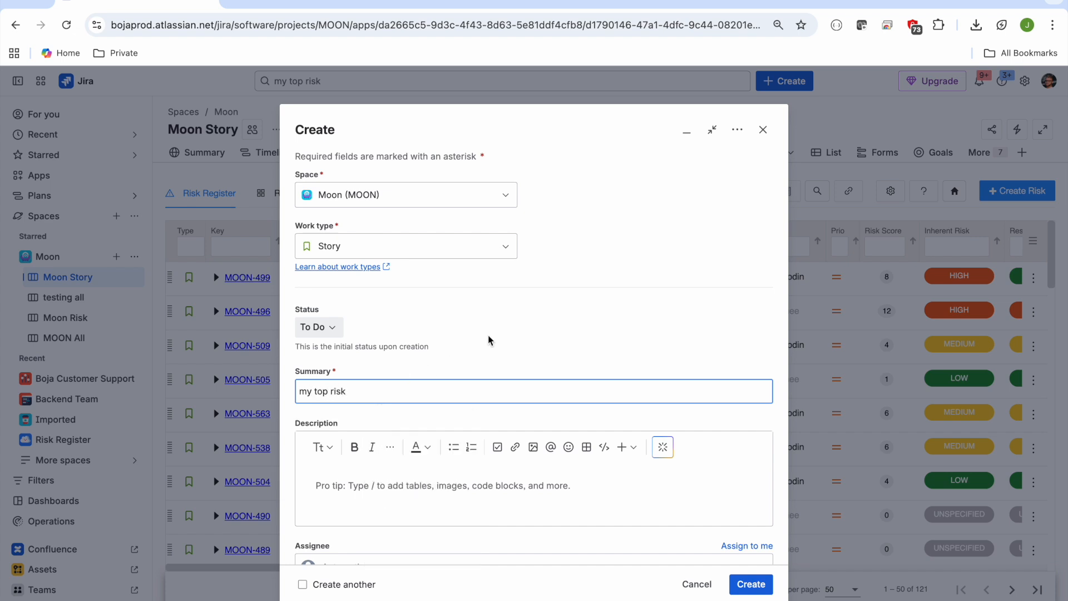
Step: Set the inherent probability to Frequent and the inherent impact to Catastrophic, and create the work item
scroll(489, 340, down, 7)
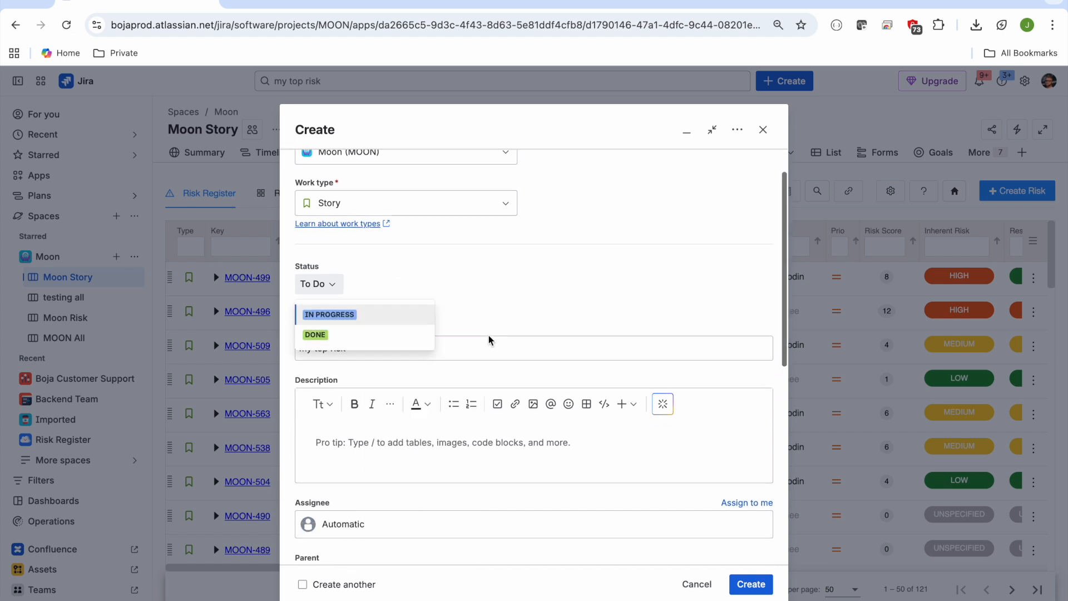
scroll(489, 334, down, 1)
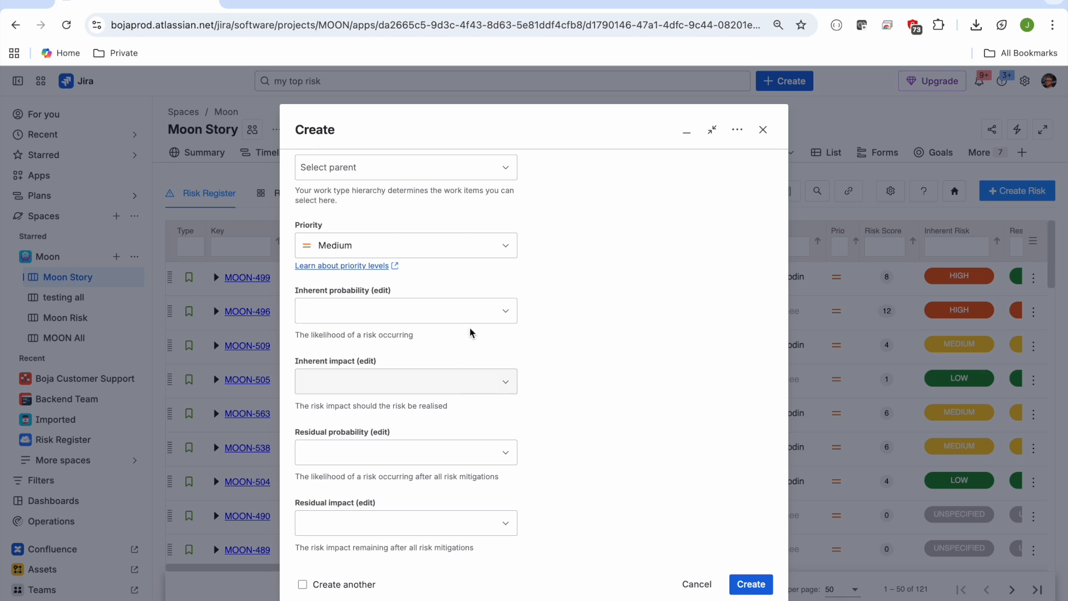
click(471, 311)
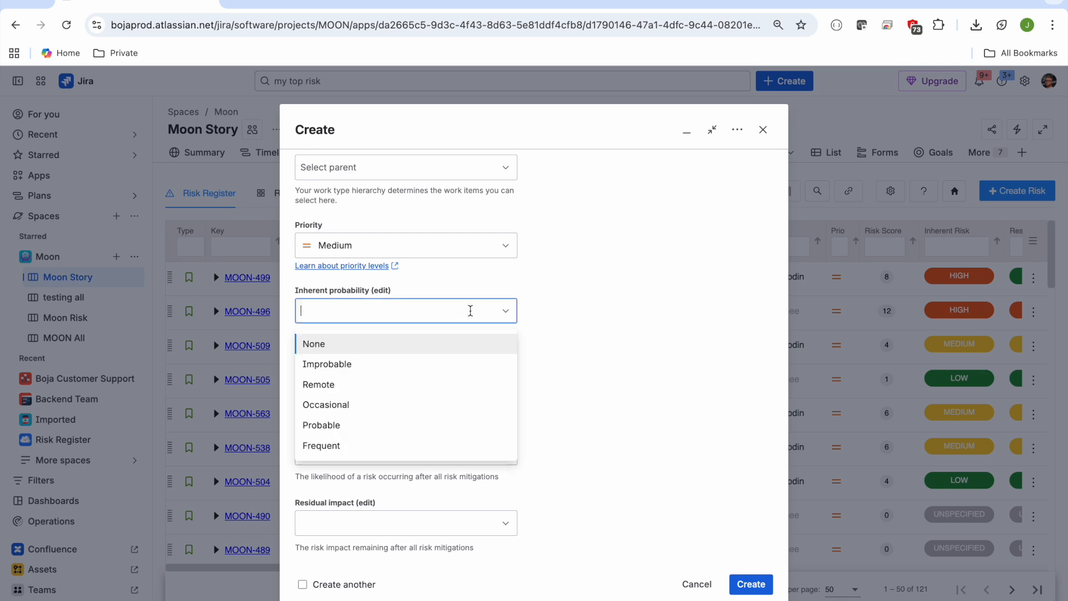
click(394, 449)
click(424, 381)
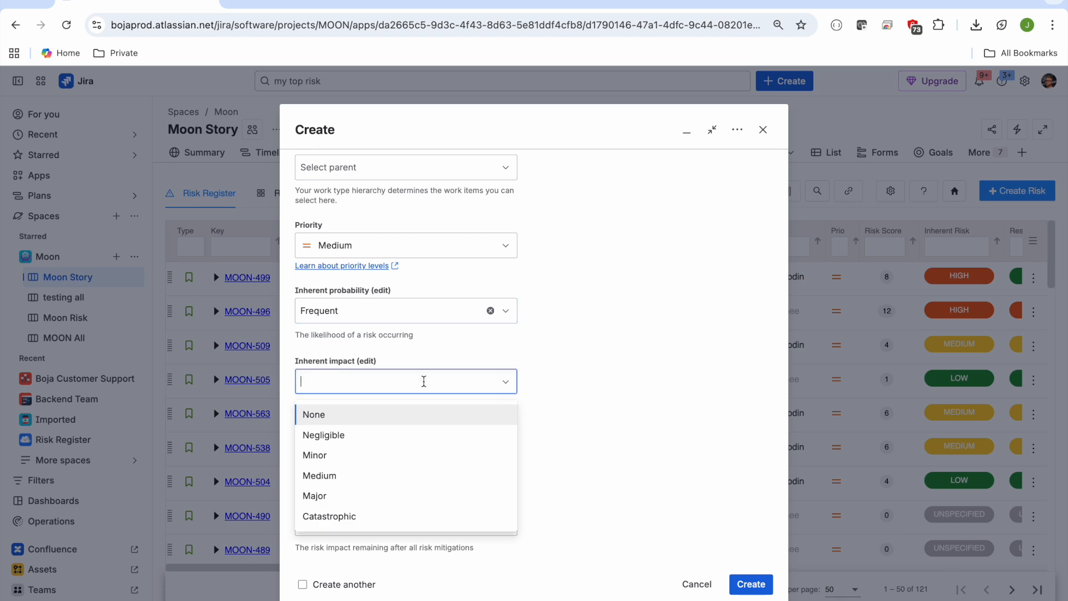
click(385, 516)
click(580, 398)
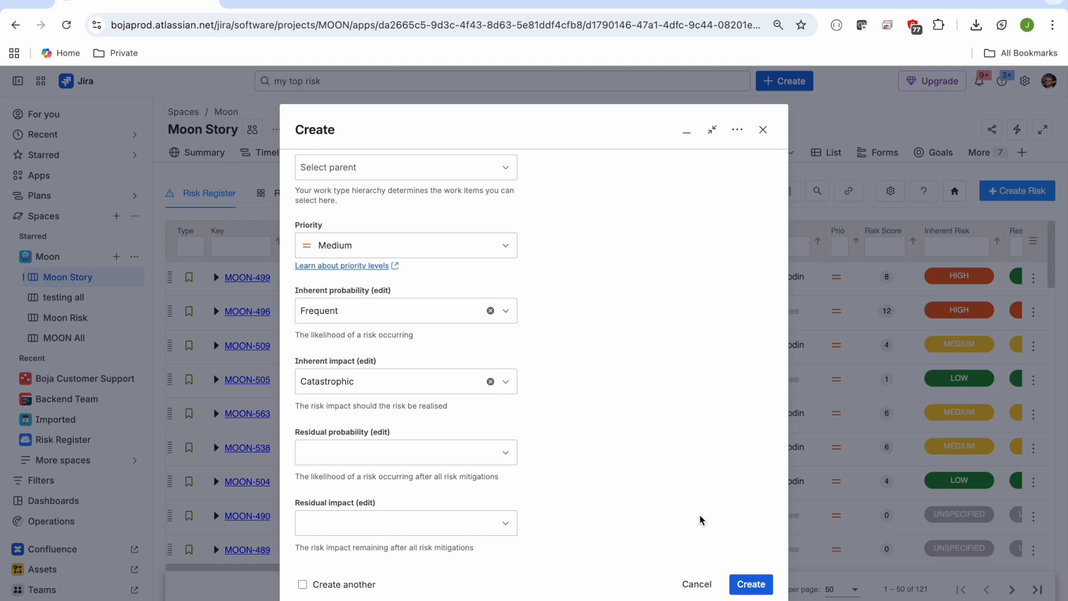
click(755, 582)
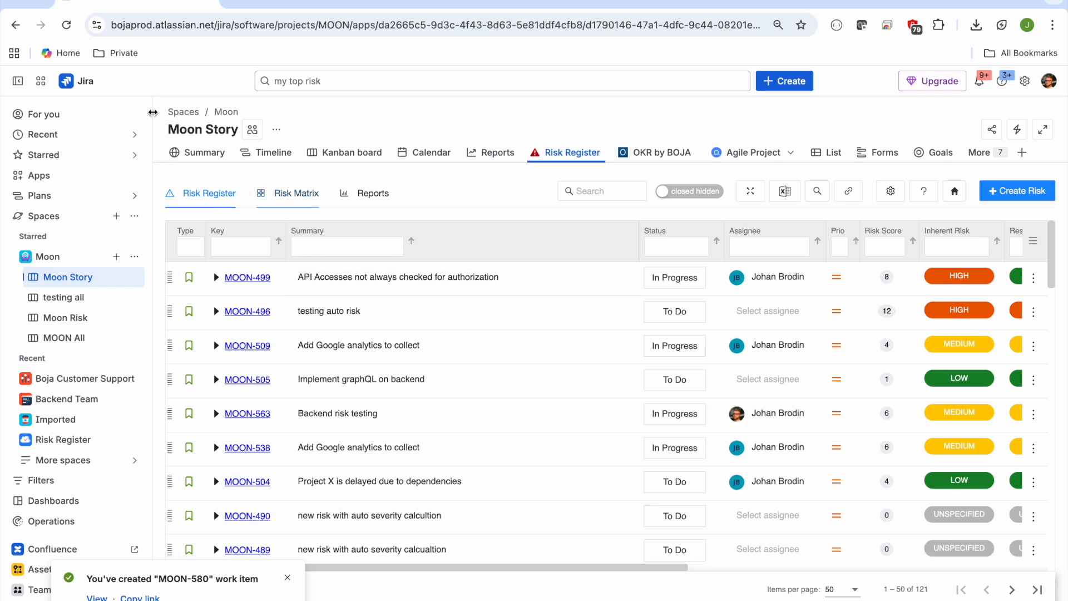
Step: Reload the Risk Register and check the inherent and residual risk ratings of "my top risk"
click(67, 26)
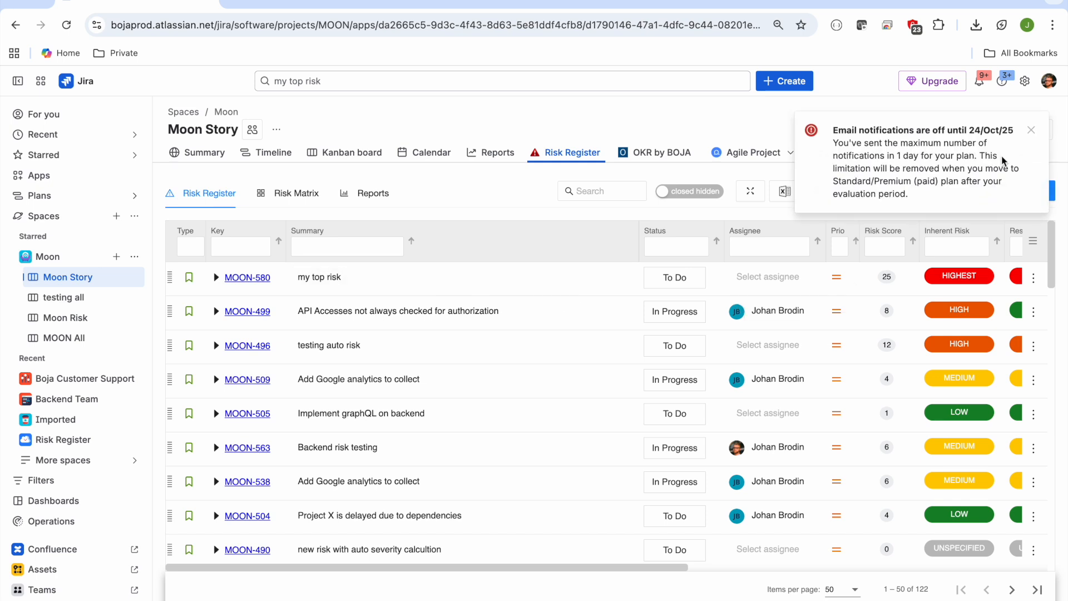
scroll(947, 282, right, 3)
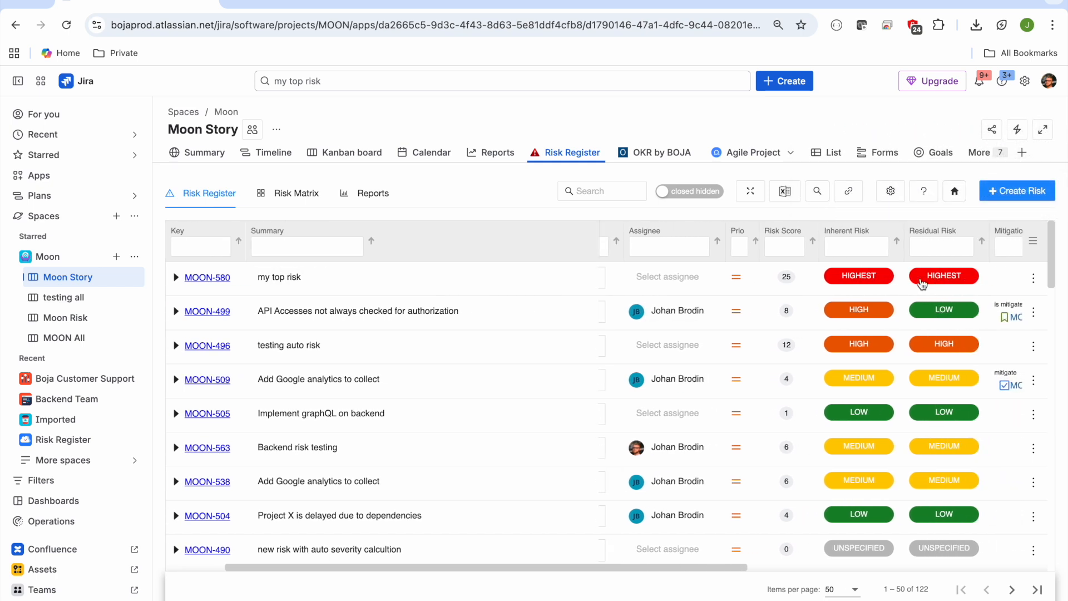
scroll(856, 282, left, 3)
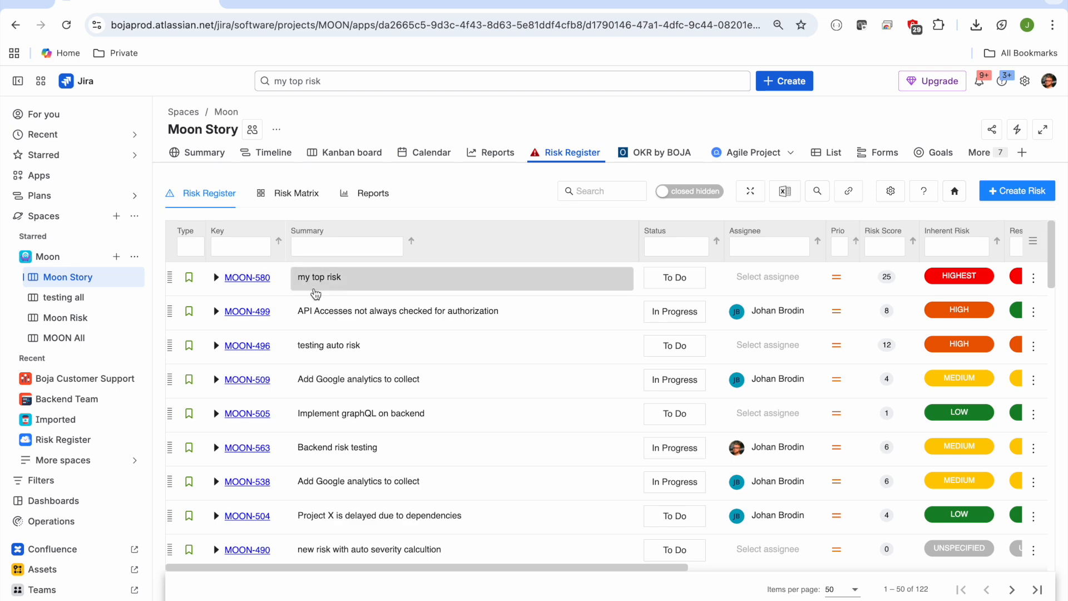
Step: Open the full page of MOON-580, set its inherent probability to Occasional and inherent impact to Minor, and save the assessment
click(264, 283)
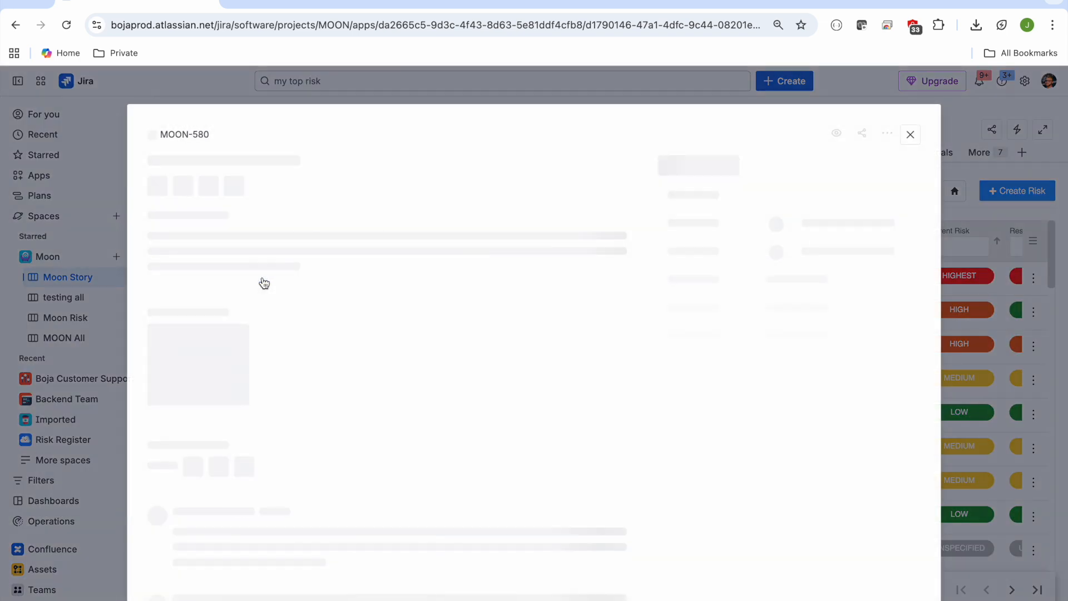
click(263, 130)
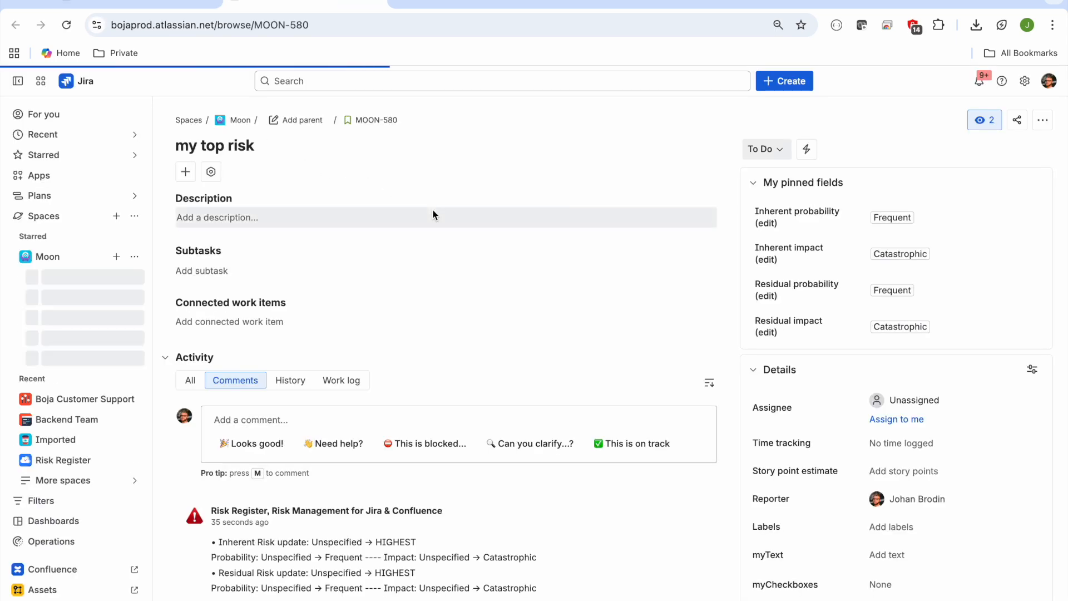
scroll(627, 248, down, 2)
scroll(626, 246, down, 2)
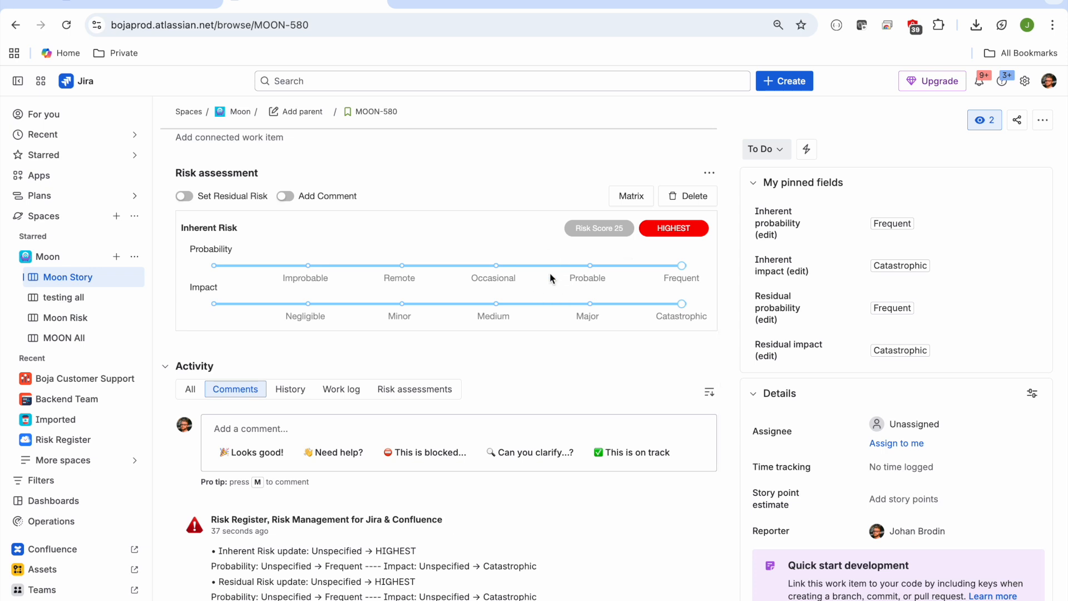
click(506, 266)
click(420, 302)
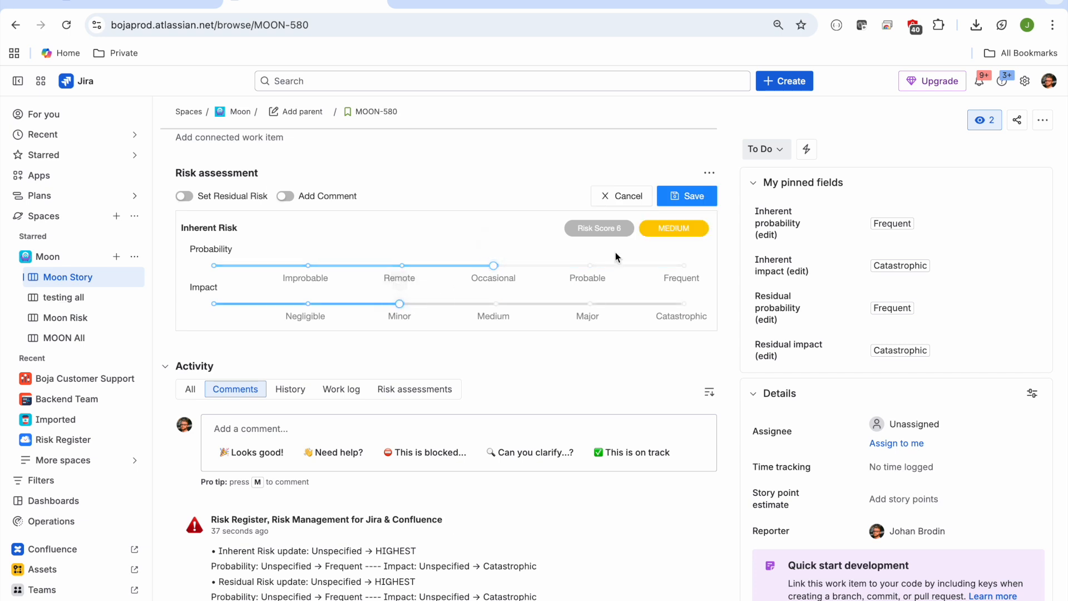
click(691, 196)
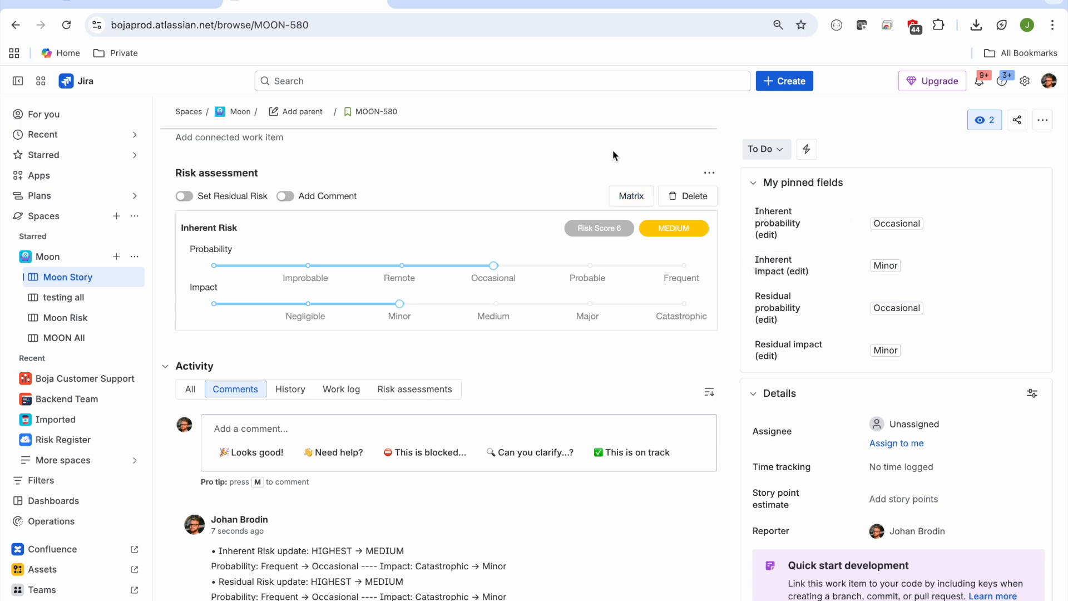
Step: Preview the comment and residual risk options of MOON-580's risk assessment without saving, and view its inherent risk matrix
click(286, 196)
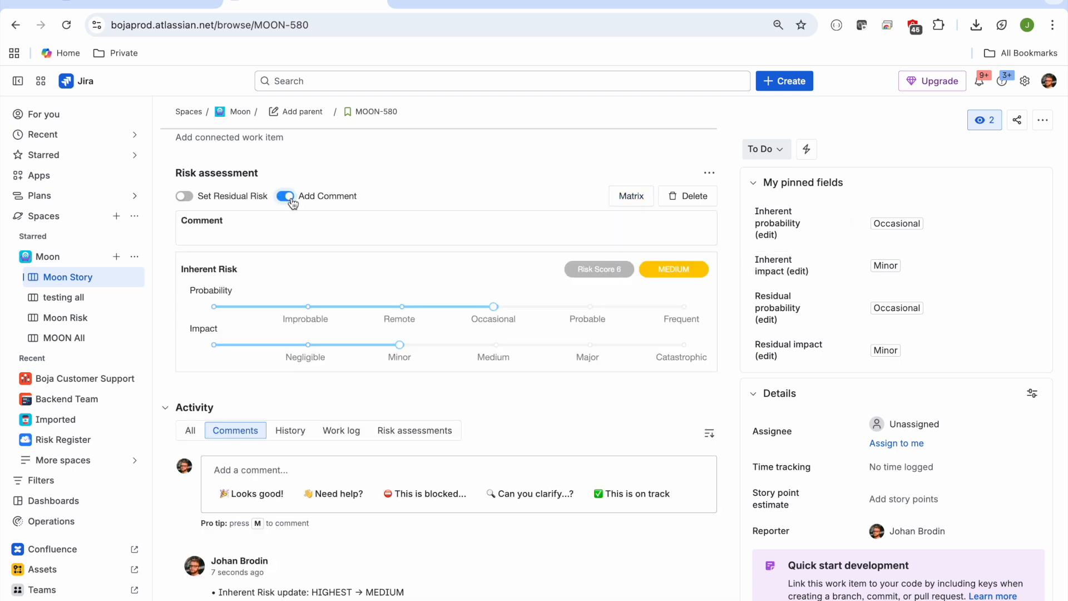
click(186, 198)
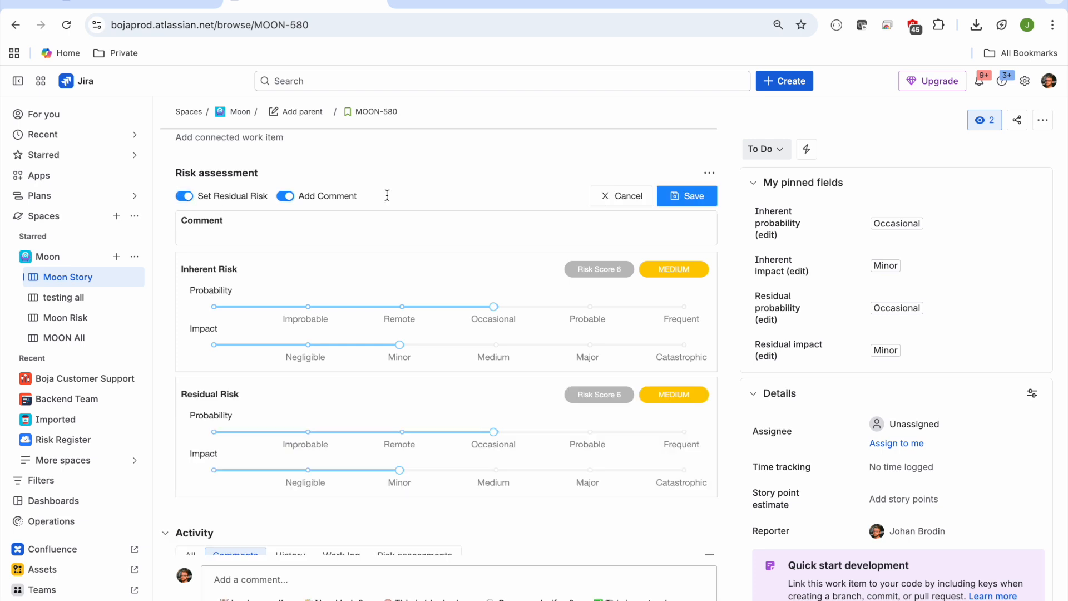
click(612, 204)
click(634, 196)
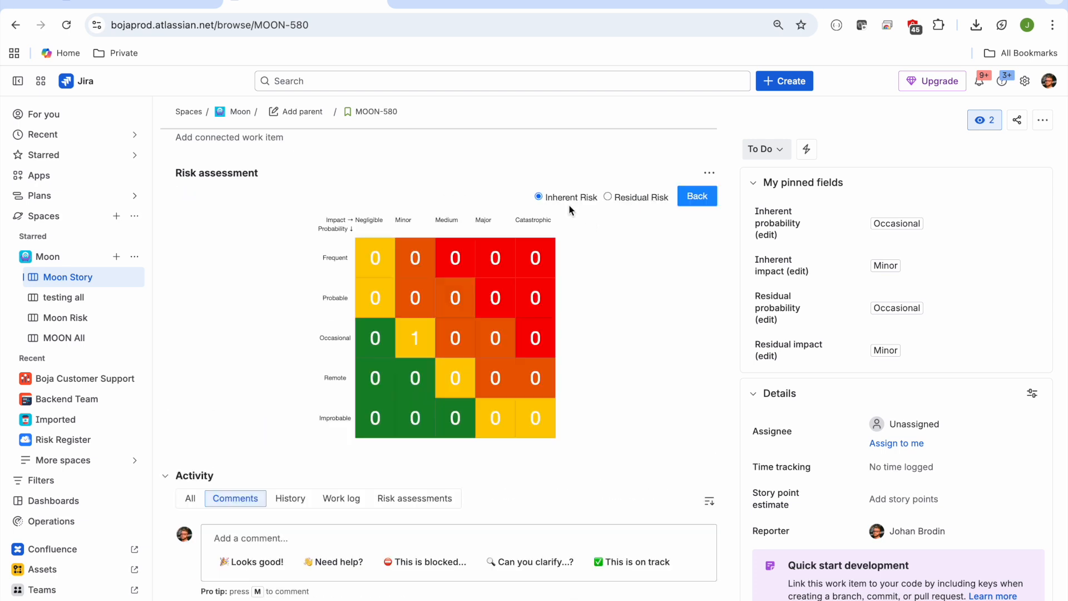
click(699, 199)
Step: Review MOON-580's risk assessment history and the actions available for the Risk assessment section without choosing one
scroll(352, 445, down, 3)
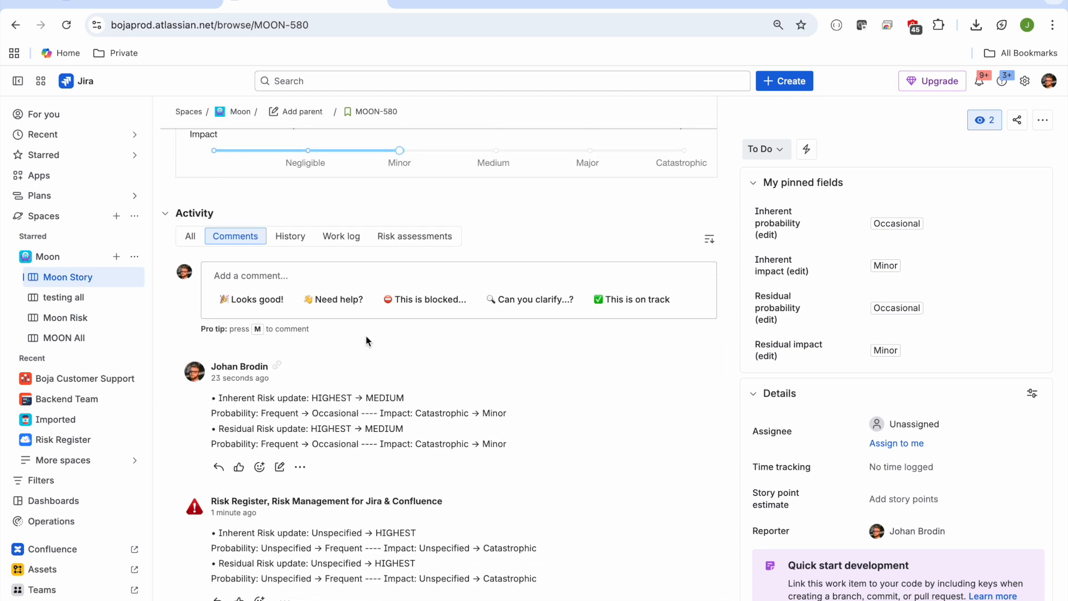
click(433, 236)
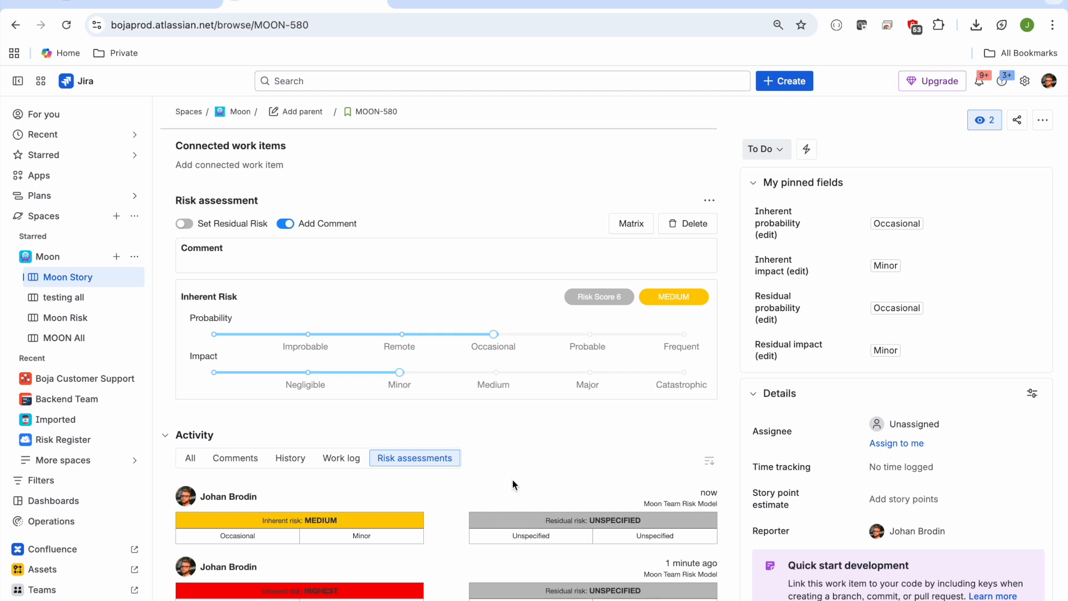
scroll(512, 479, up, 3)
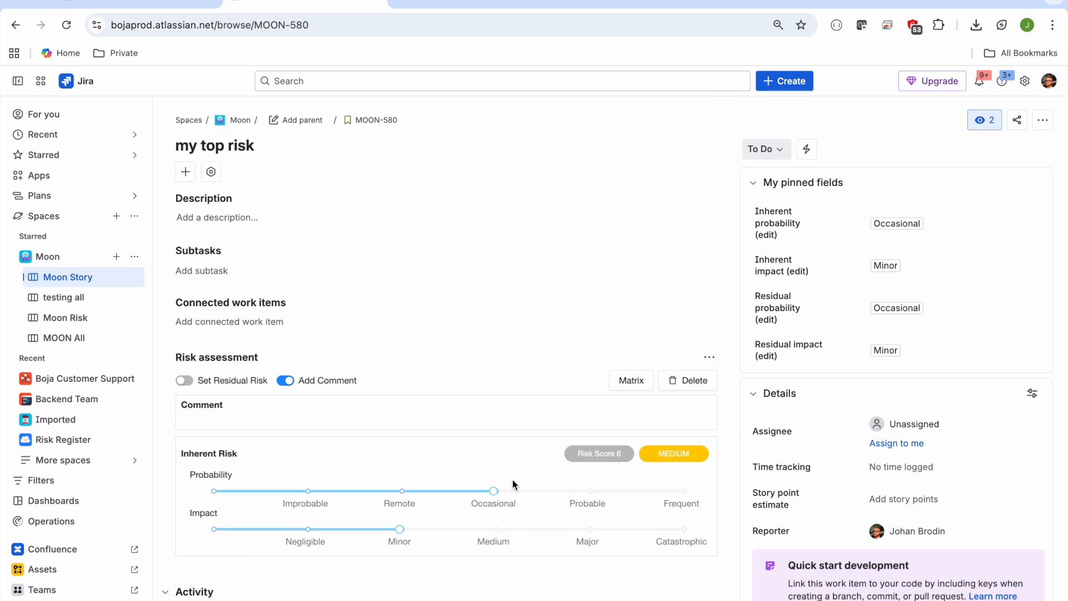
scroll(712, 365, down, 2)
scroll(713, 364, down, 2)
click(709, 201)
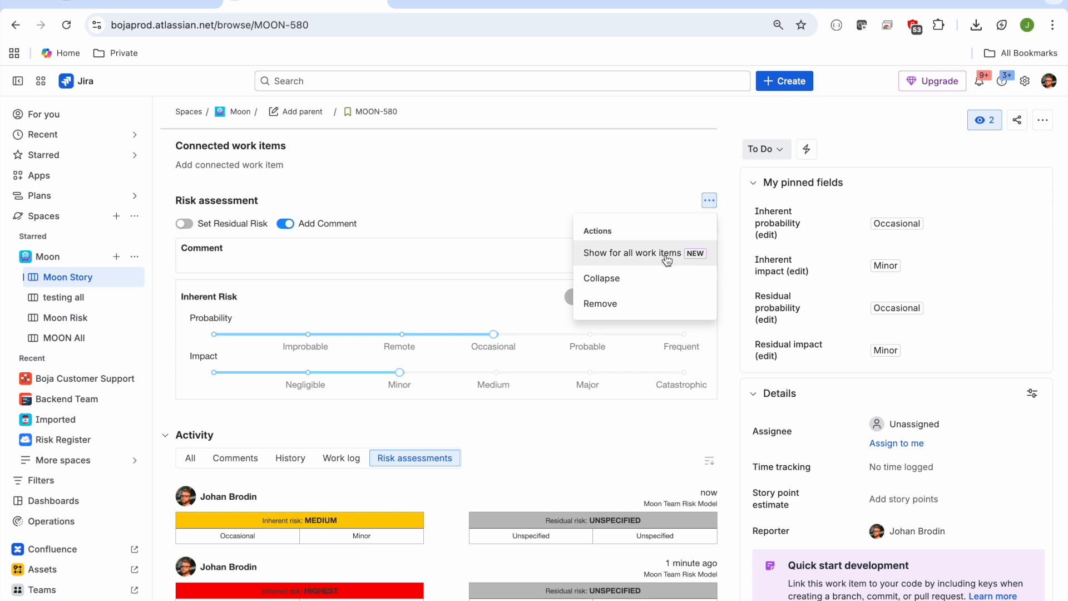
click(679, 174)
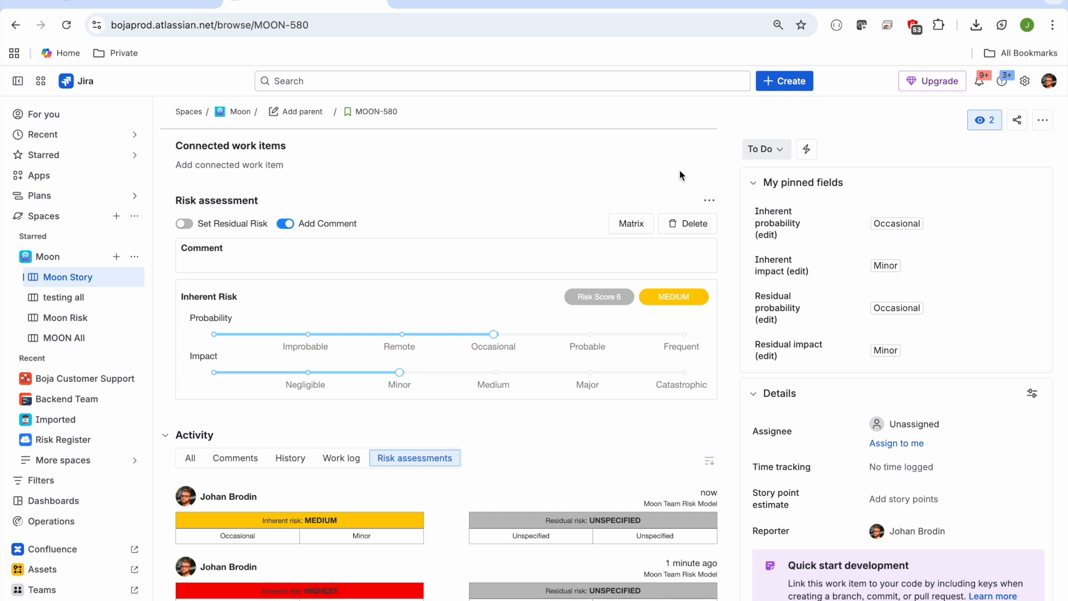
Step: Open the Assess risk dialog from the work item's actions, view the assessment, and return to the work item without changes
click(1043, 120)
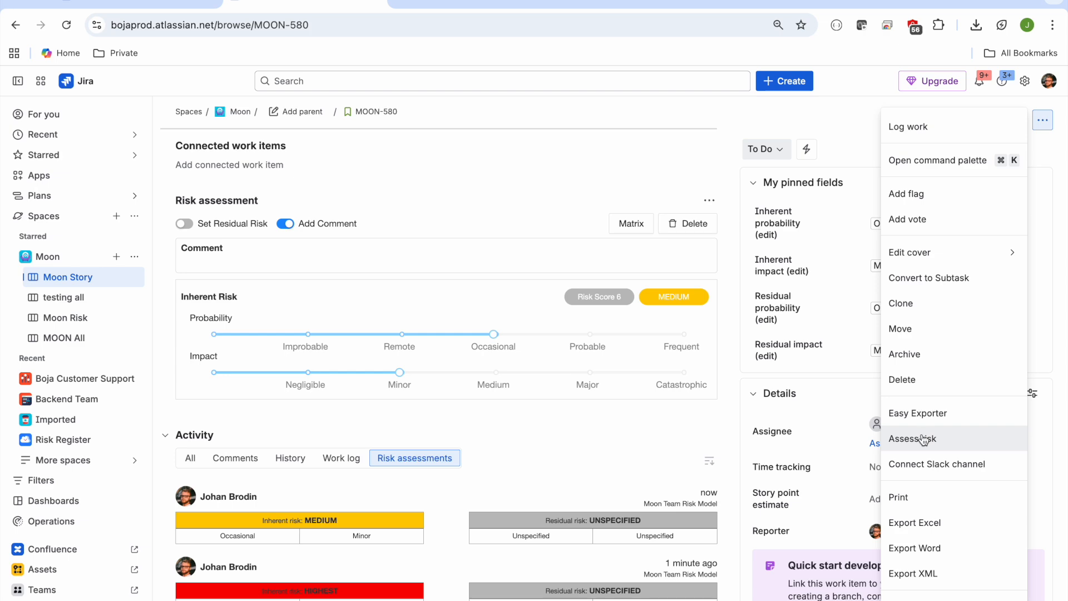
click(973, 441)
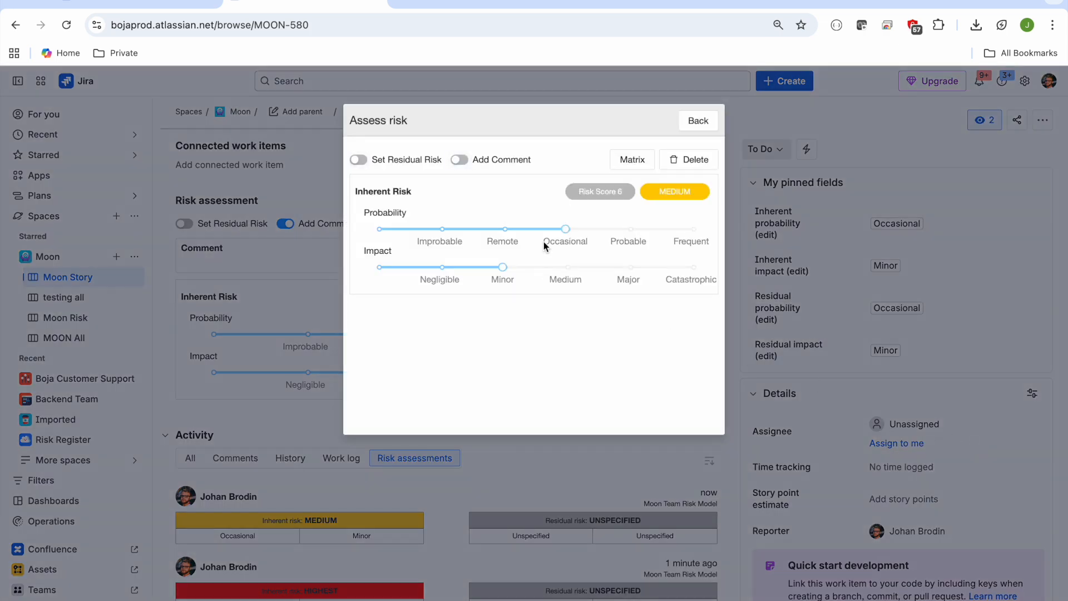
click(702, 124)
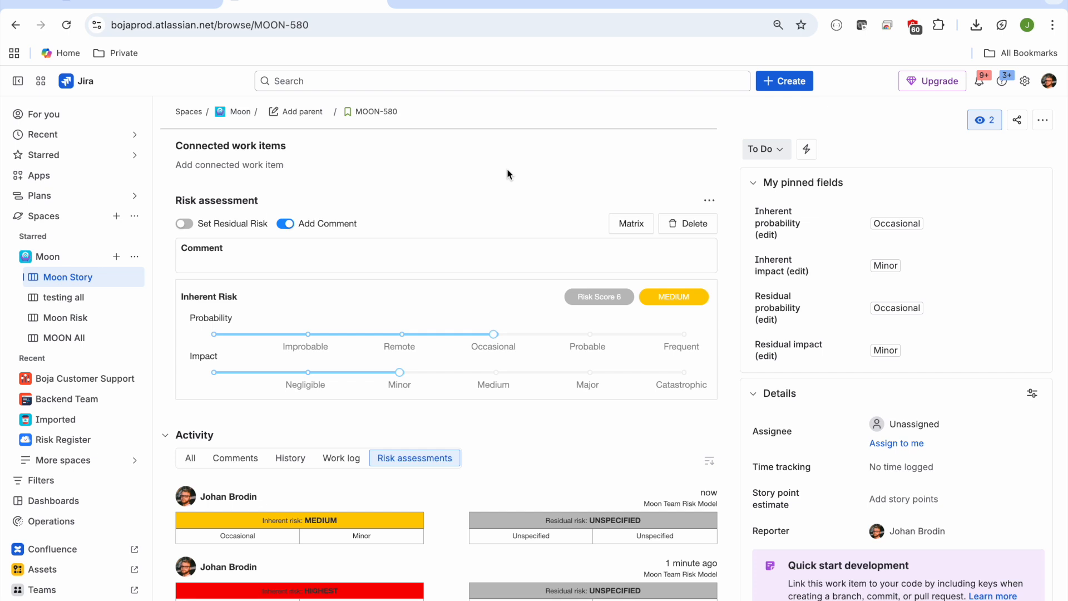
Step: Open the Risk Registers app overview with the navigation sidebar collapsed, and look through the registers and their types
click(19, 177)
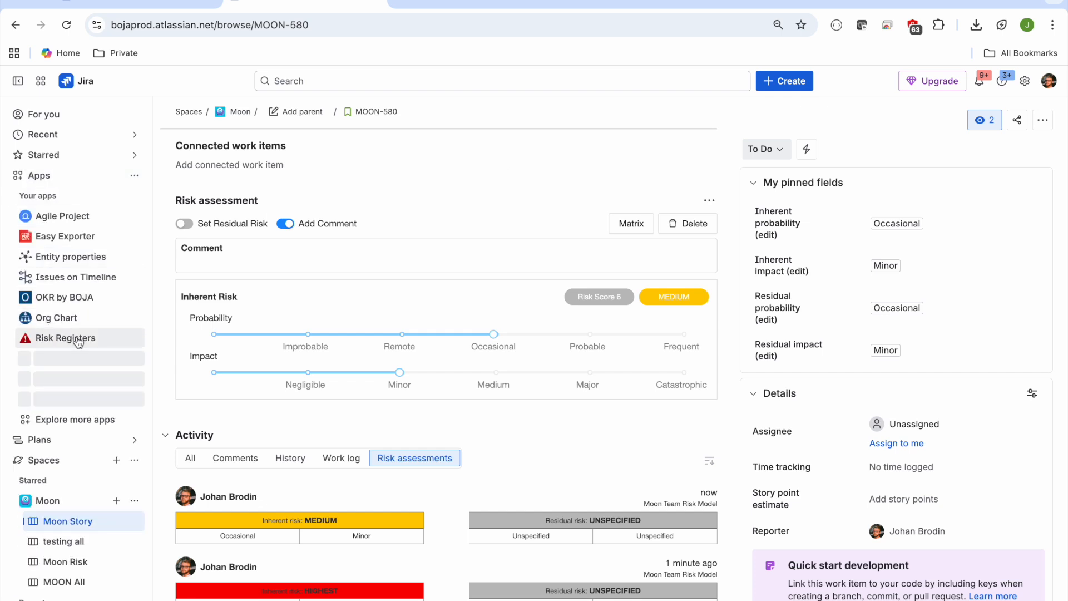
click(114, 342)
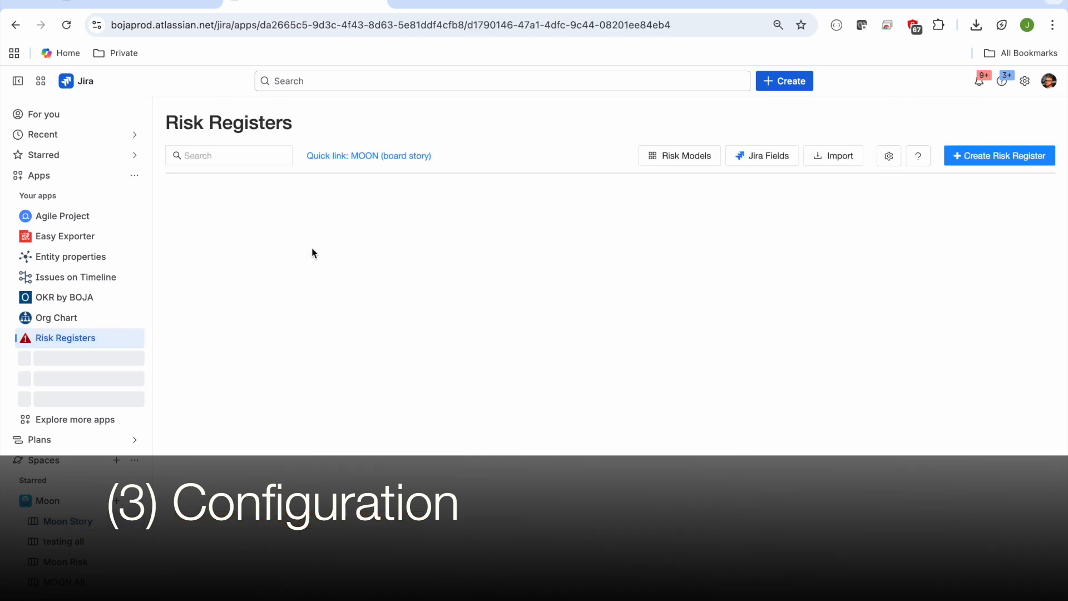
click(18, 81)
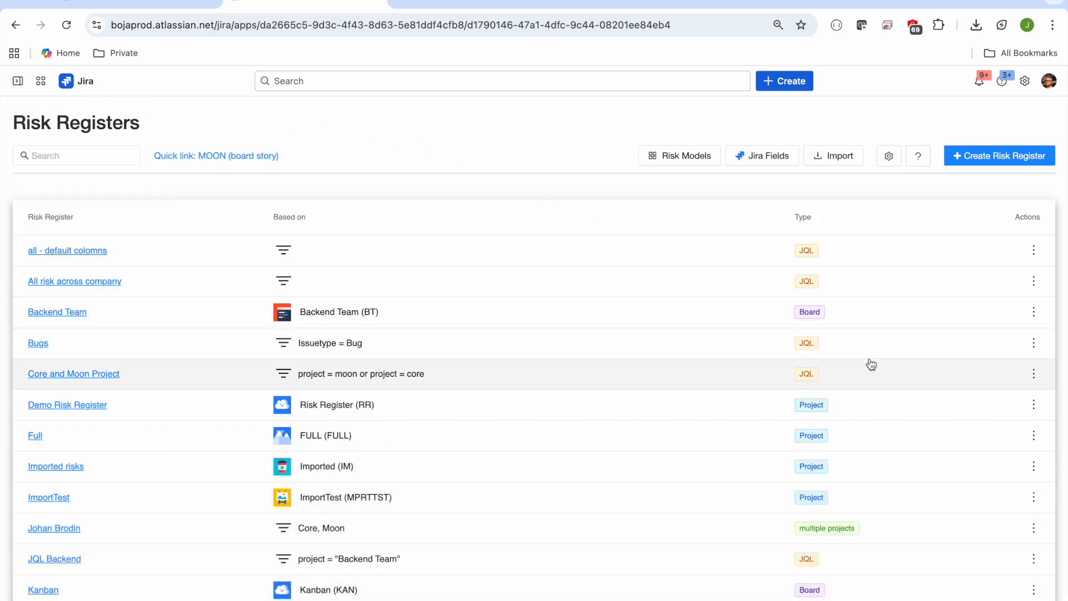
scroll(871, 364, down, 10)
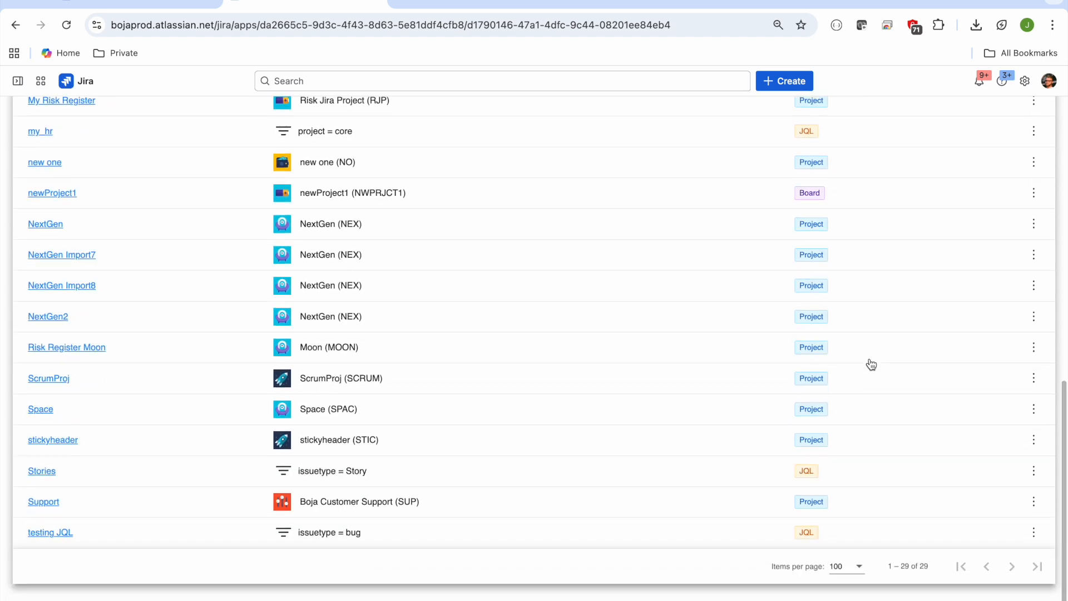
scroll(840, 359, up, 10)
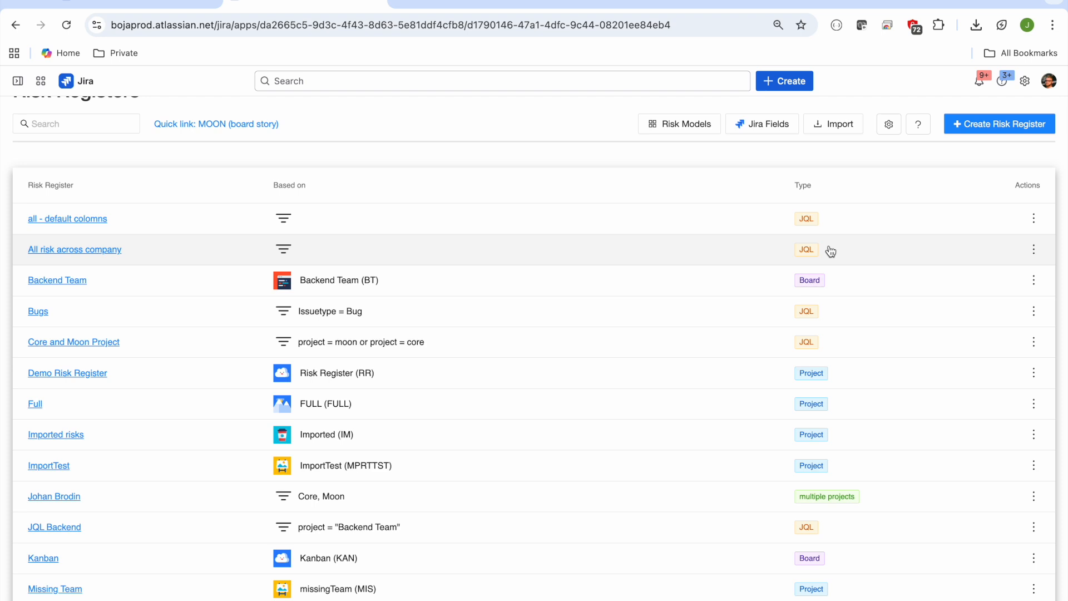
scroll(831, 251, up, 1)
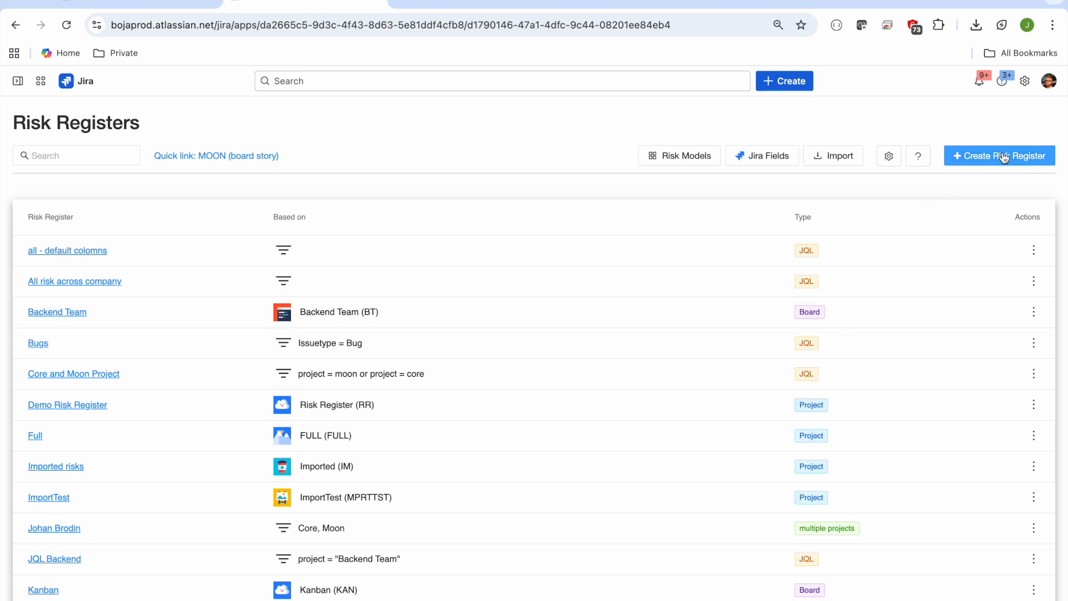
Step: Draft a JQL-based risk register named "all" with the query "project = moon"
click(971, 156)
click(548, 218)
text(all)
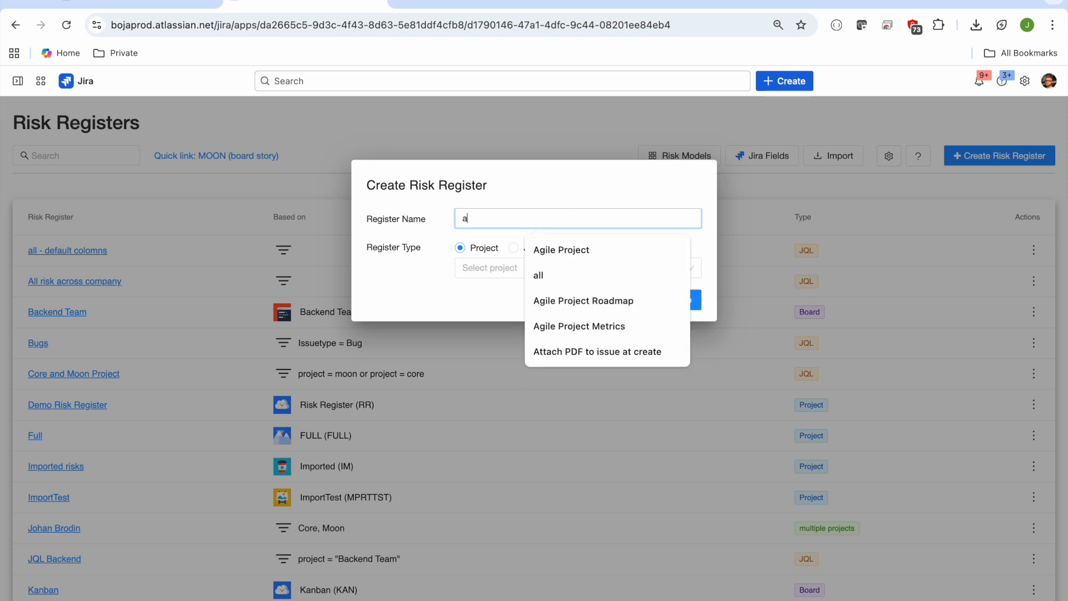
click(514, 249)
click(520, 278)
text(project = moon)
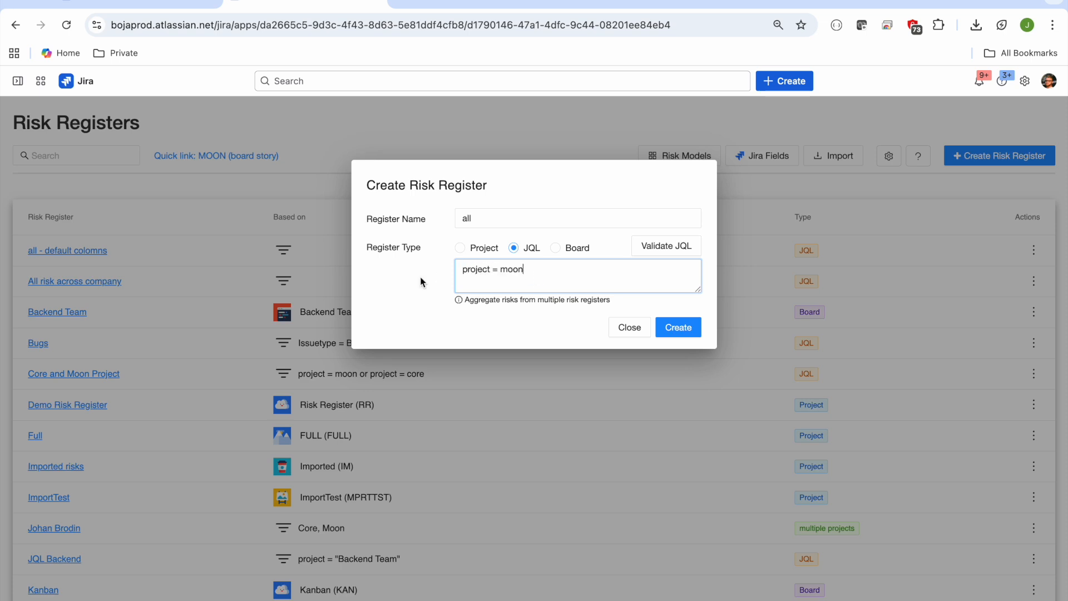
Step: Clear the JQL query and close the Create Risk Register form without creating the register
triple_click(499, 270)
key(BackSpace)
click(630, 330)
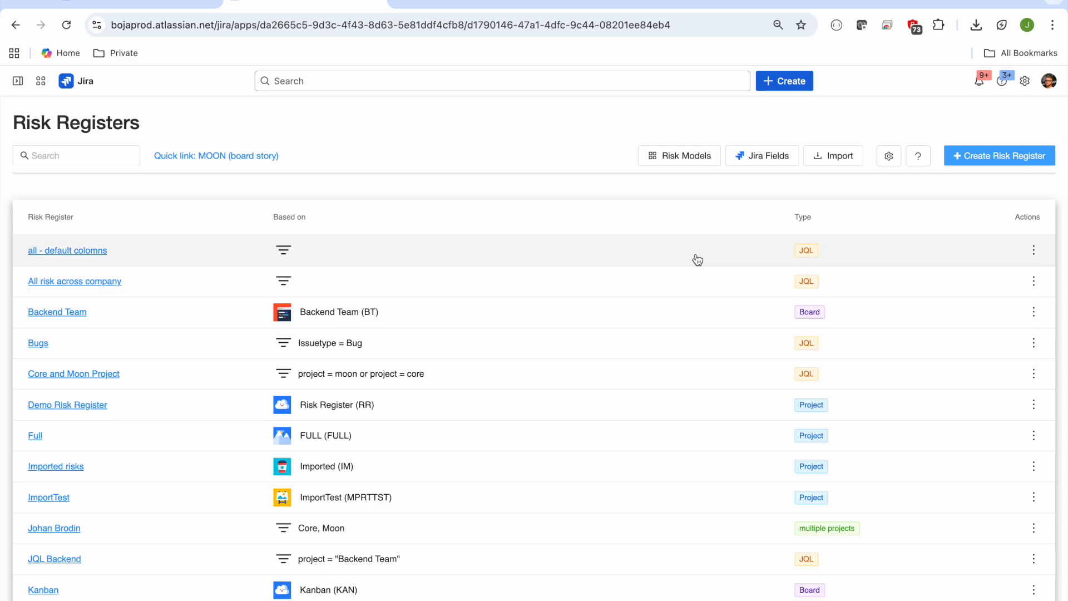
Step: Open the Global Settings' User Interface options and view the customizable risk terminology without changing it
click(887, 157)
click(492, 222)
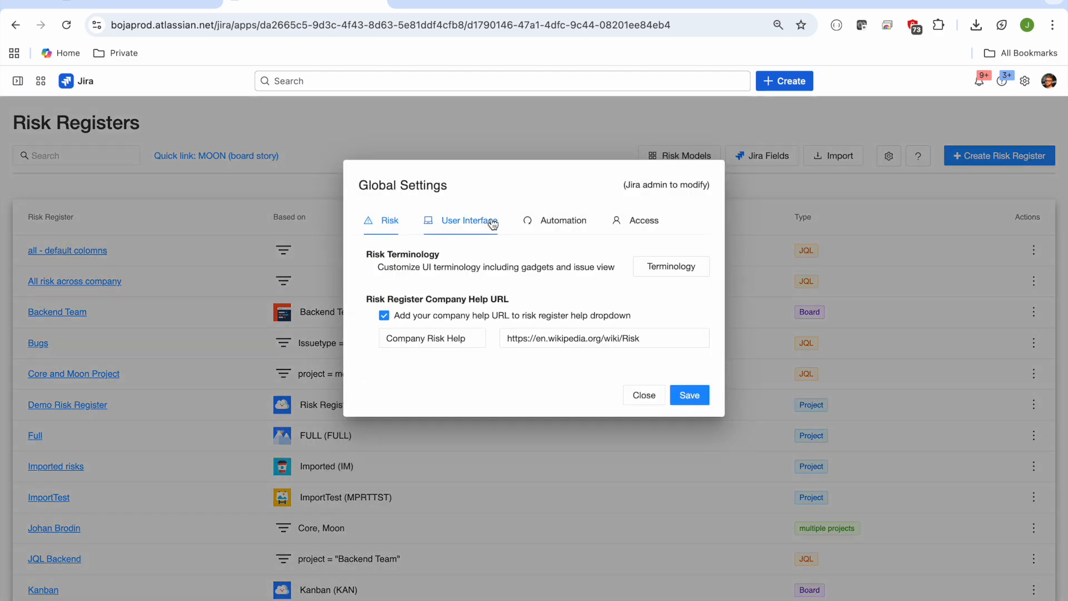
click(681, 267)
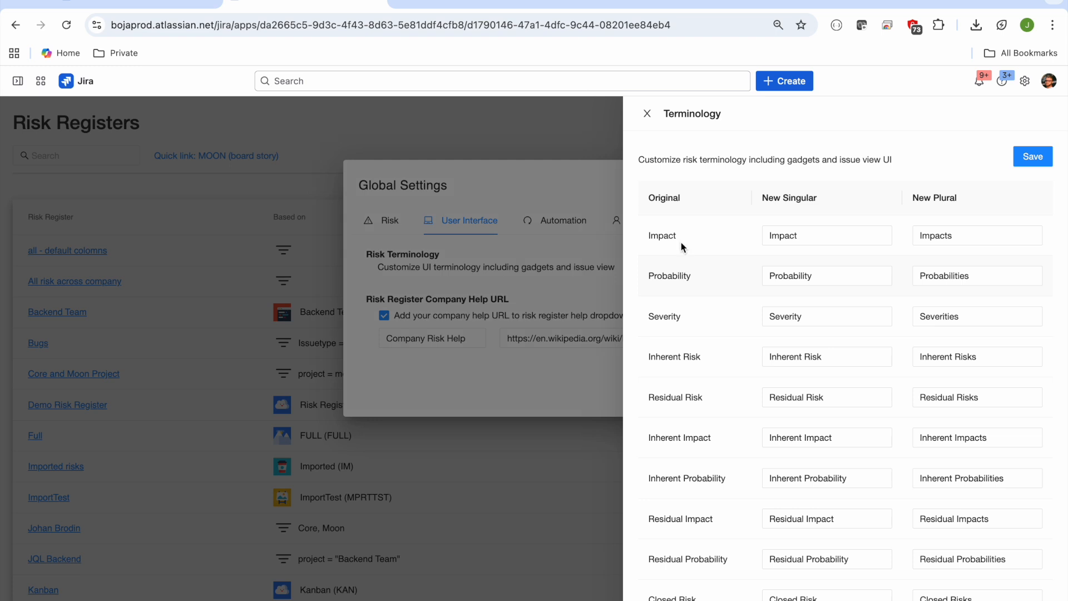
click(649, 117)
Step: In the global Risk settings, try limiting risk assessment to the Risk issue type, and re-enable it for all issue types
click(391, 220)
click(384, 313)
click(407, 335)
text(risk)
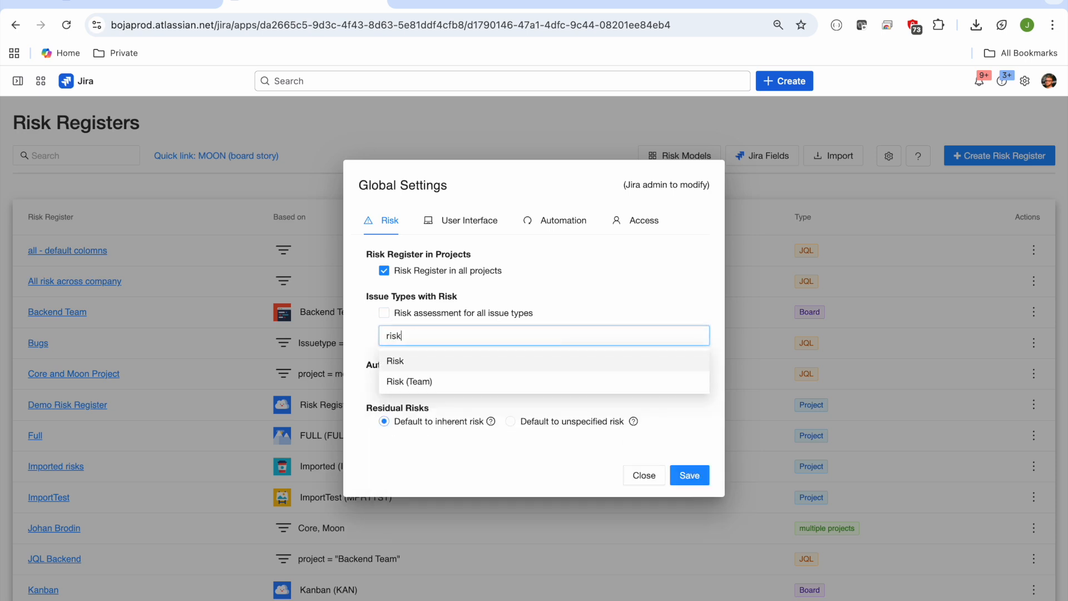
click(411, 363)
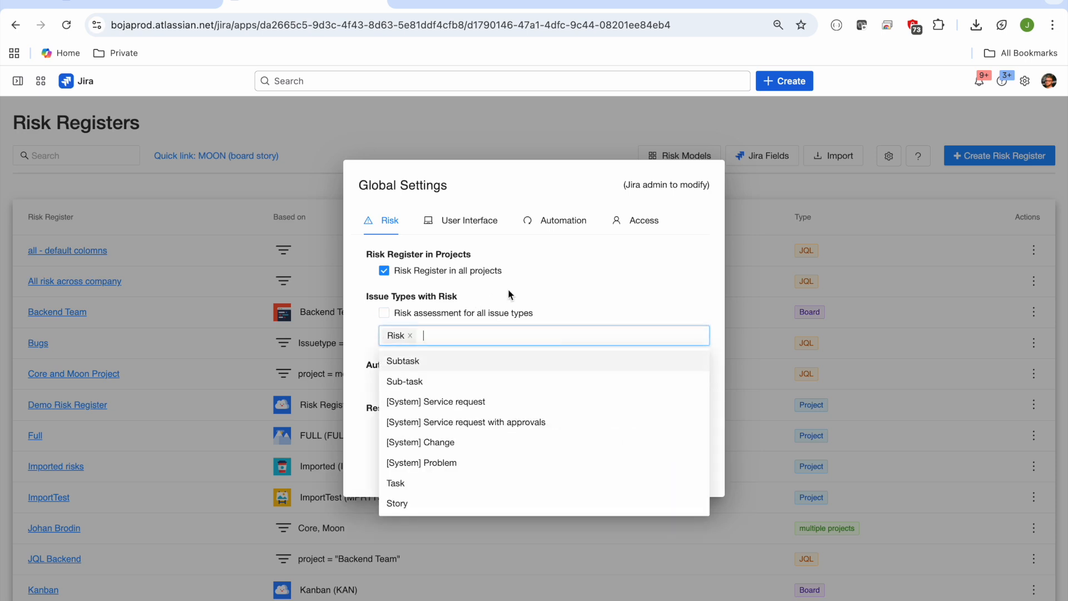
click(383, 312)
Step: Try limiting the Risk Register to AssetManagement and Backend Team, re-enable it for all projects, and close Global Settings without saving
click(384, 270)
click(418, 305)
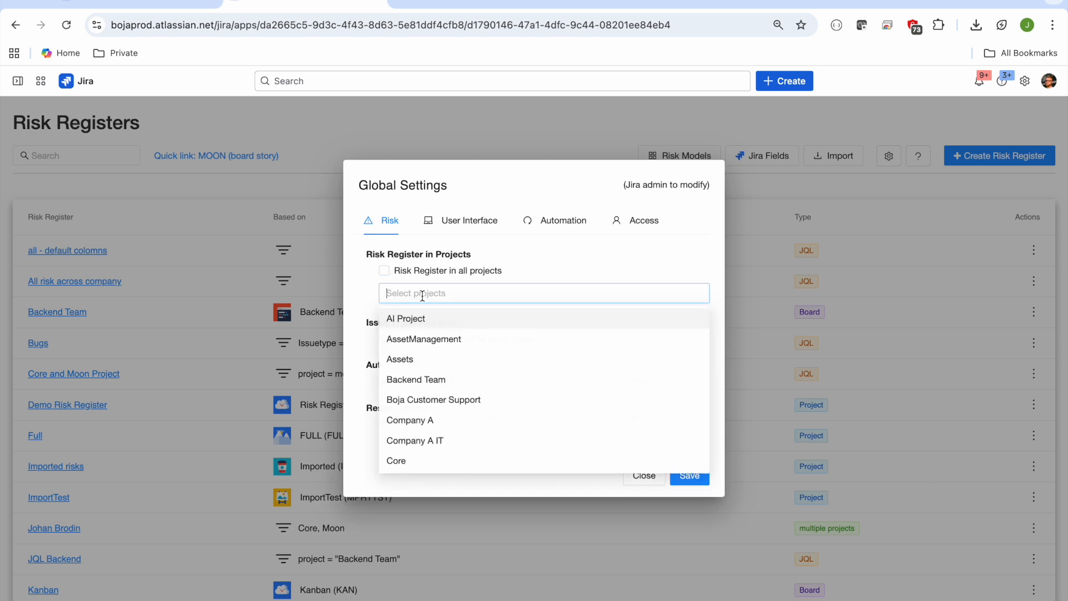
click(428, 341)
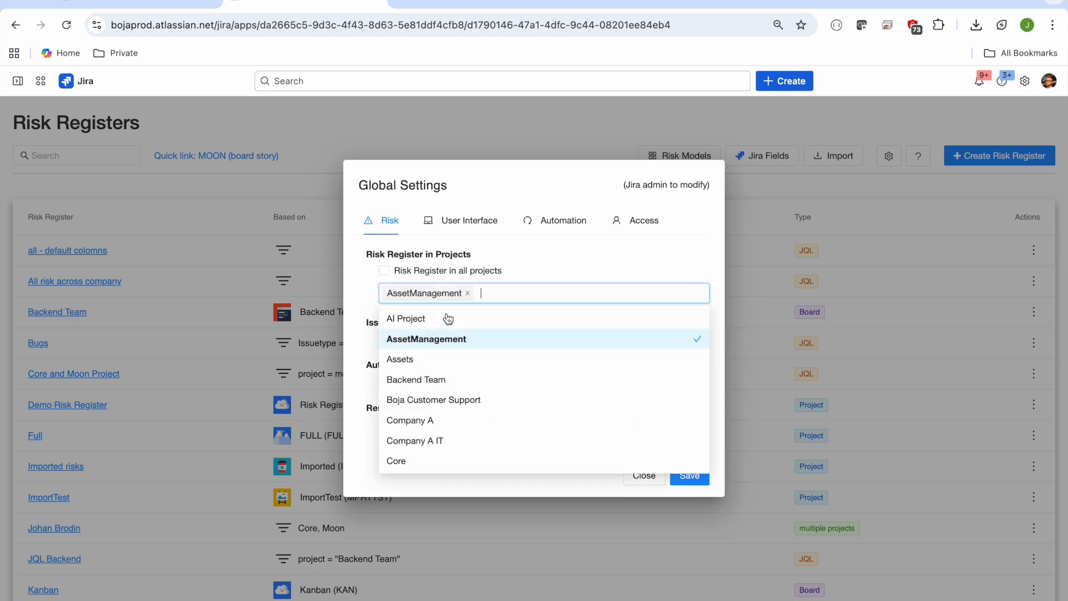
click(439, 380)
click(553, 255)
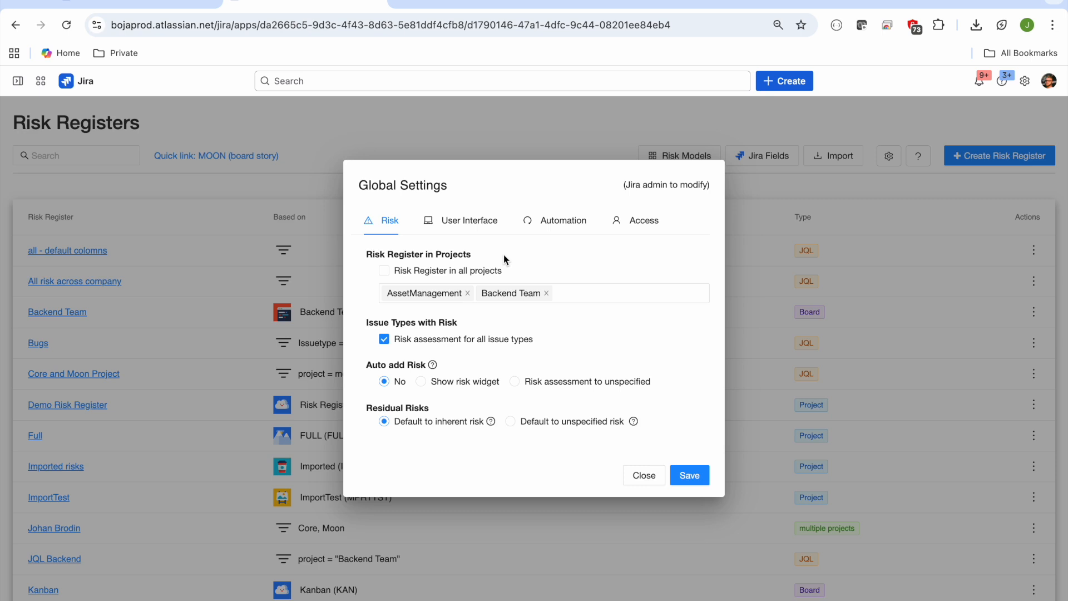
click(384, 270)
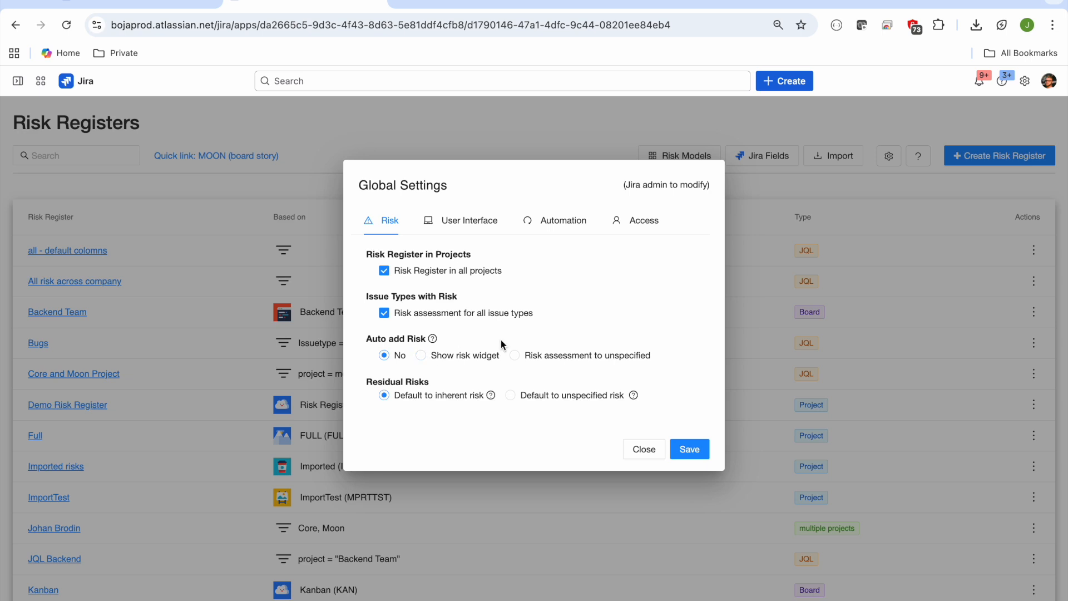
click(644, 451)
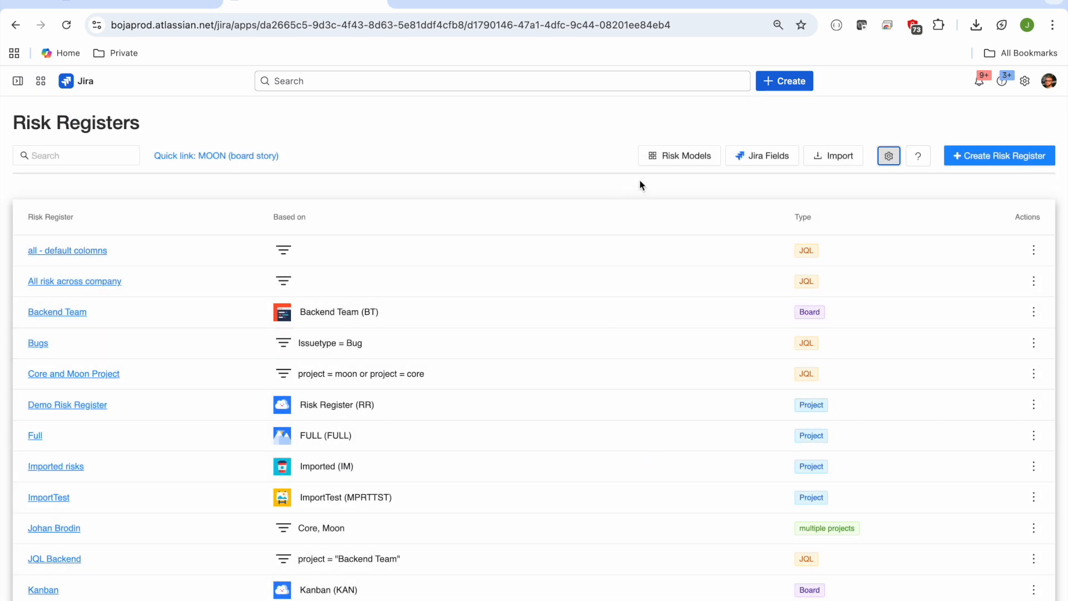
Step: In the Moon Team Risk Model, try removing the Major and Catastrophic impact columns and the Improbable probability row
click(681, 158)
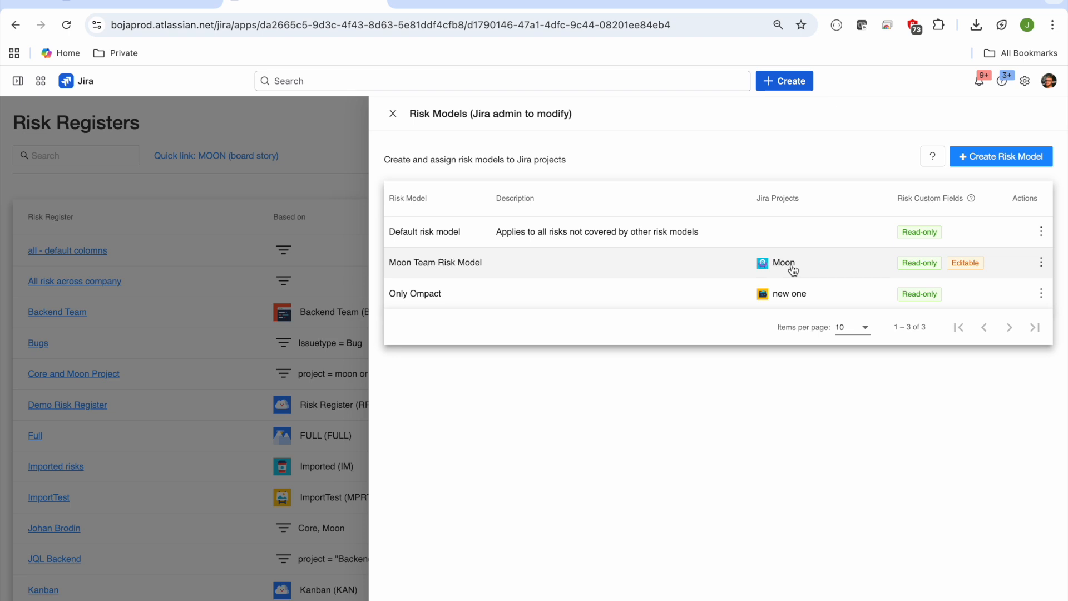
click(827, 270)
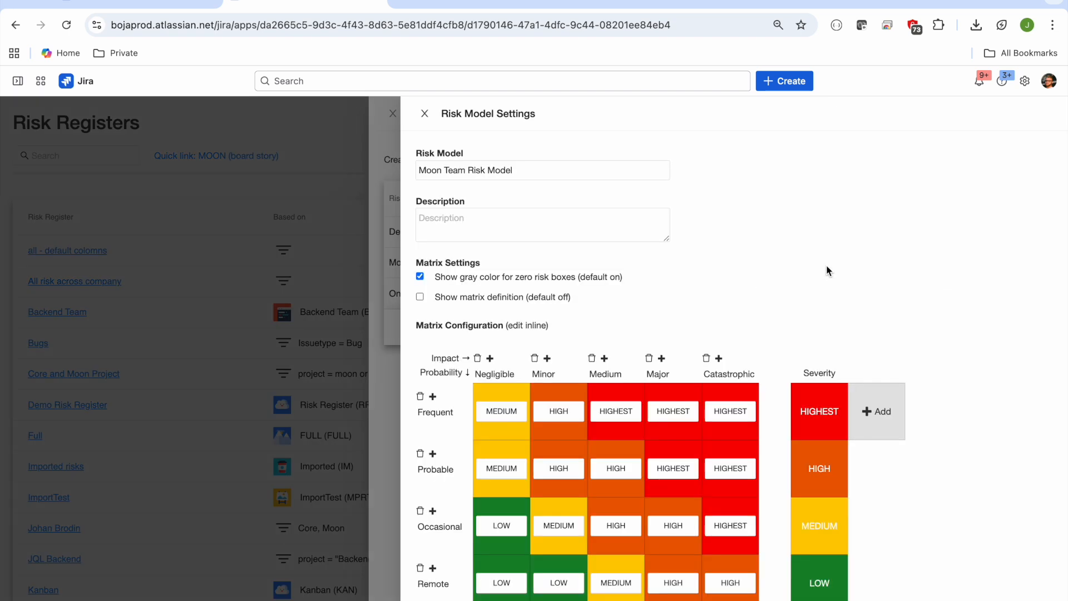
scroll(826, 271, down, 3)
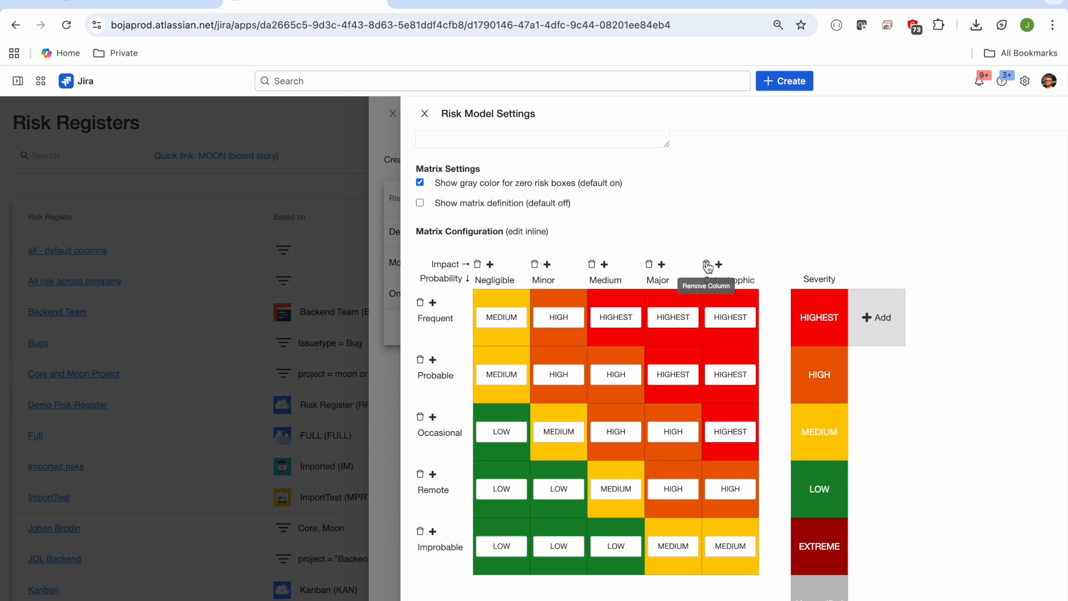
click(707, 264)
click(646, 359)
scroll(467, 481, down, 3)
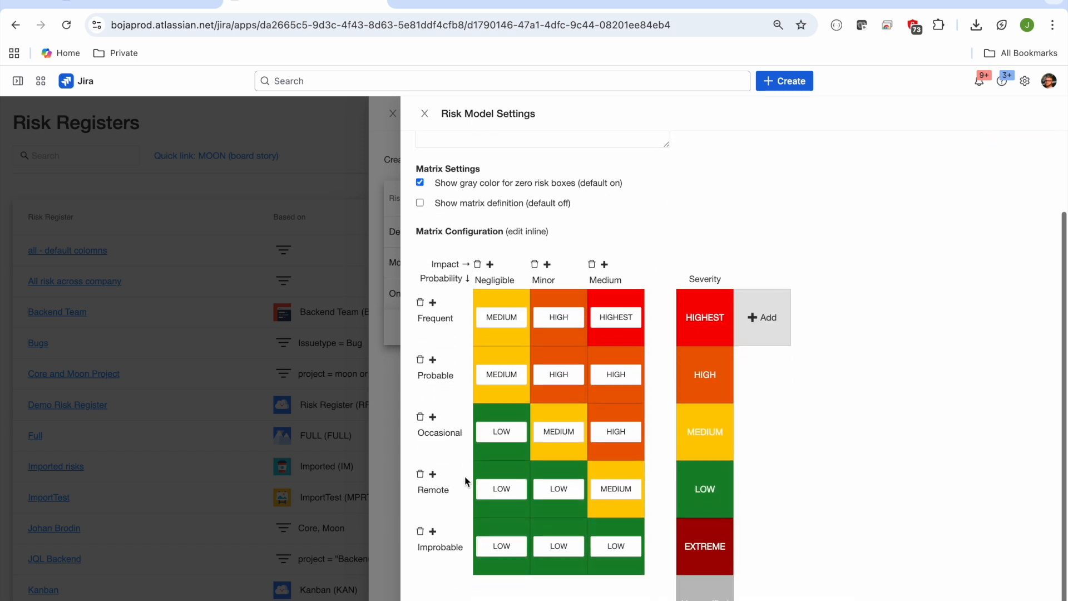
click(420, 532)
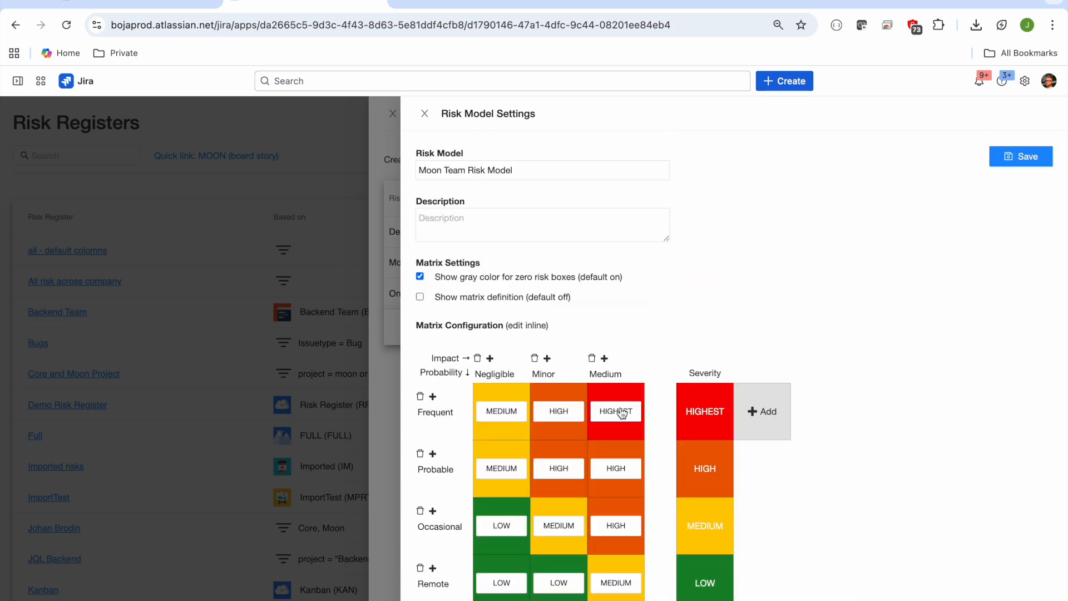
Step: Try changing the severity of the Frequent/Medium matrix cell to EXTREME, and open and dismiss the form for adding a severity
click(622, 412)
click(615, 516)
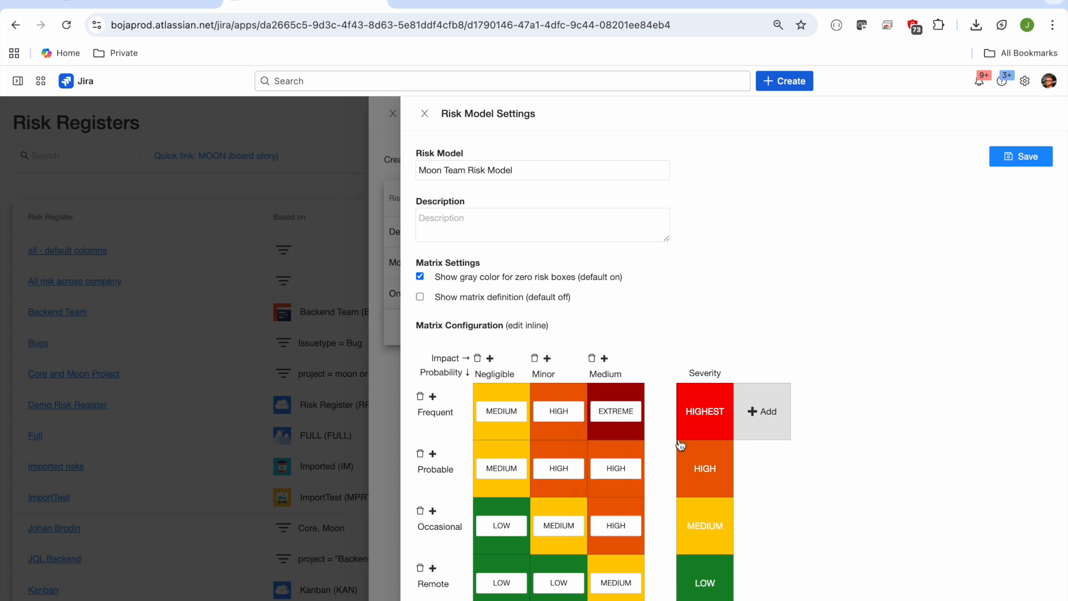
click(771, 420)
click(835, 113)
Step: Try renaming the Medium impact column to "dsfd"
double_click(605, 374)
text(dsfd)
key(Return)
Step: Try showing the matrix definitions and setting the definition of the "dsfd" impact column to "My definition"
click(420, 296)
scroll(556, 304, down, 2)
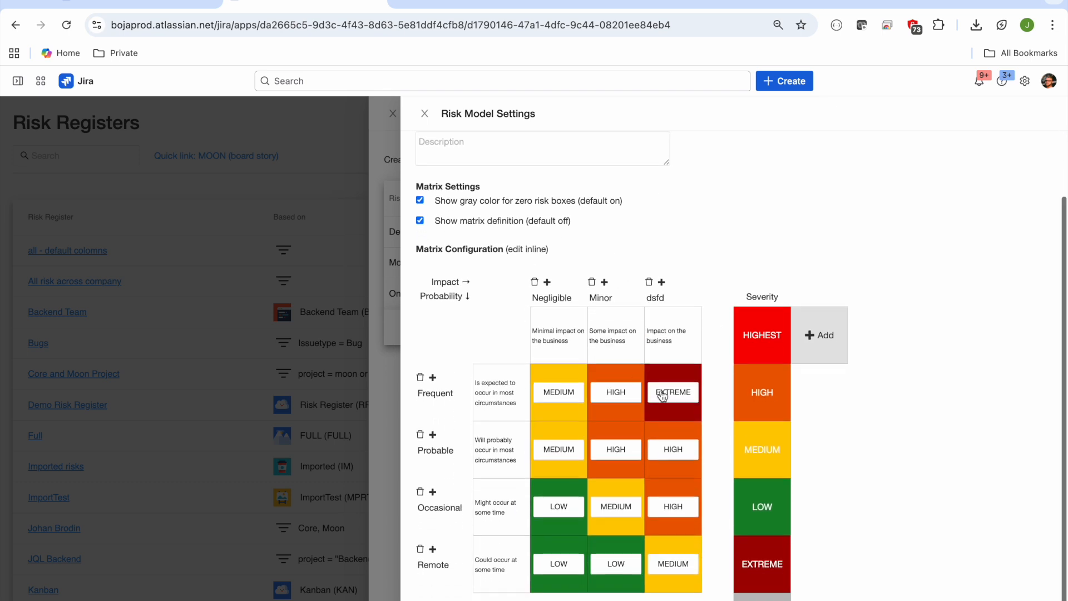
double_click(664, 343)
triple_click(666, 347)
key(BackSpace)
text(My definition)
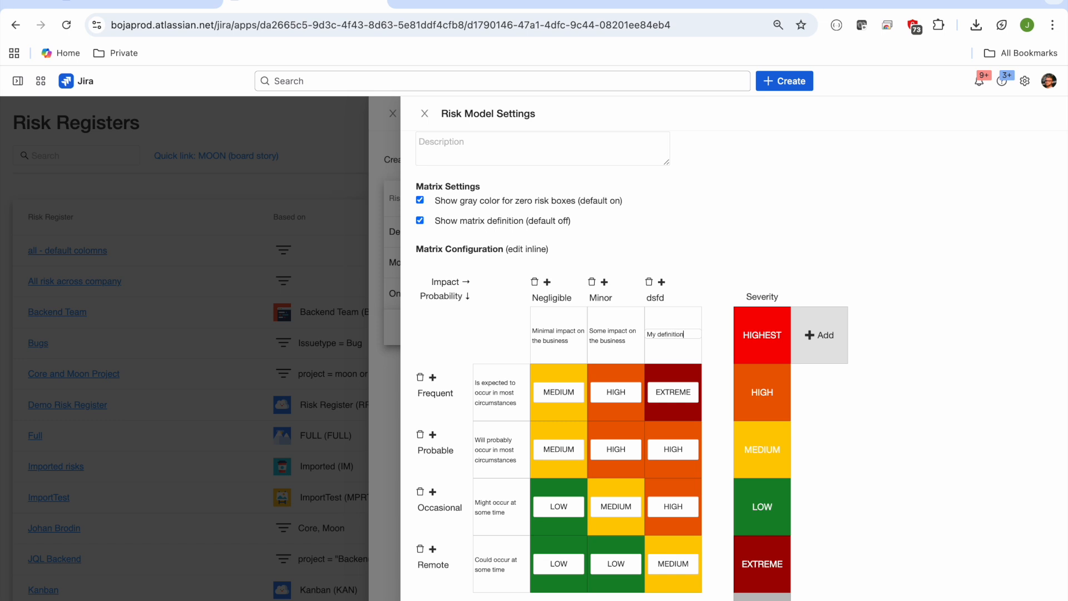
click(732, 225)
scroll(732, 223, up, 3)
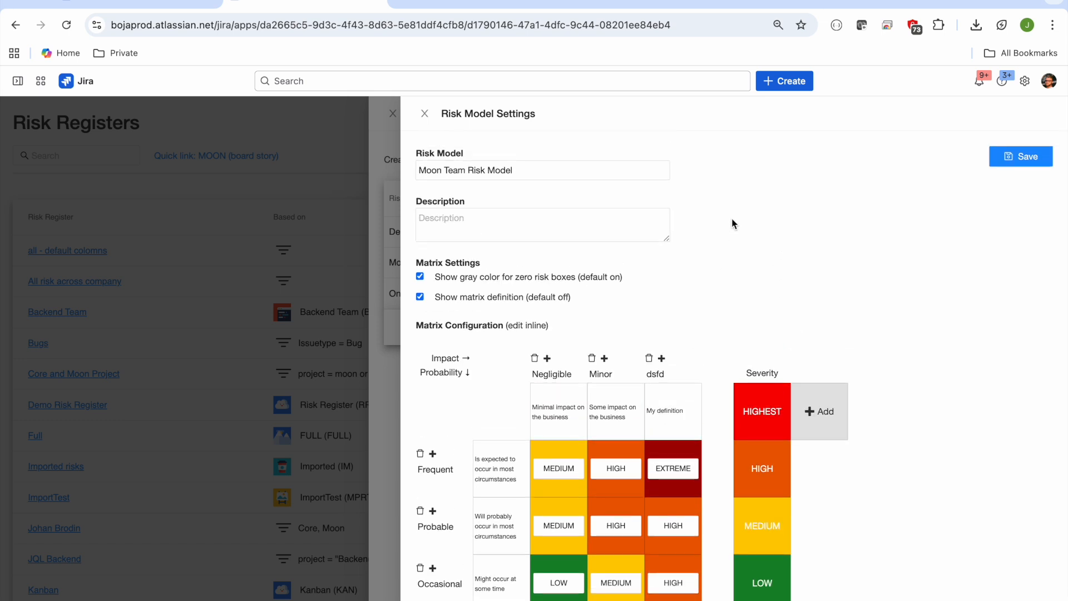
scroll(732, 219, down, 2)
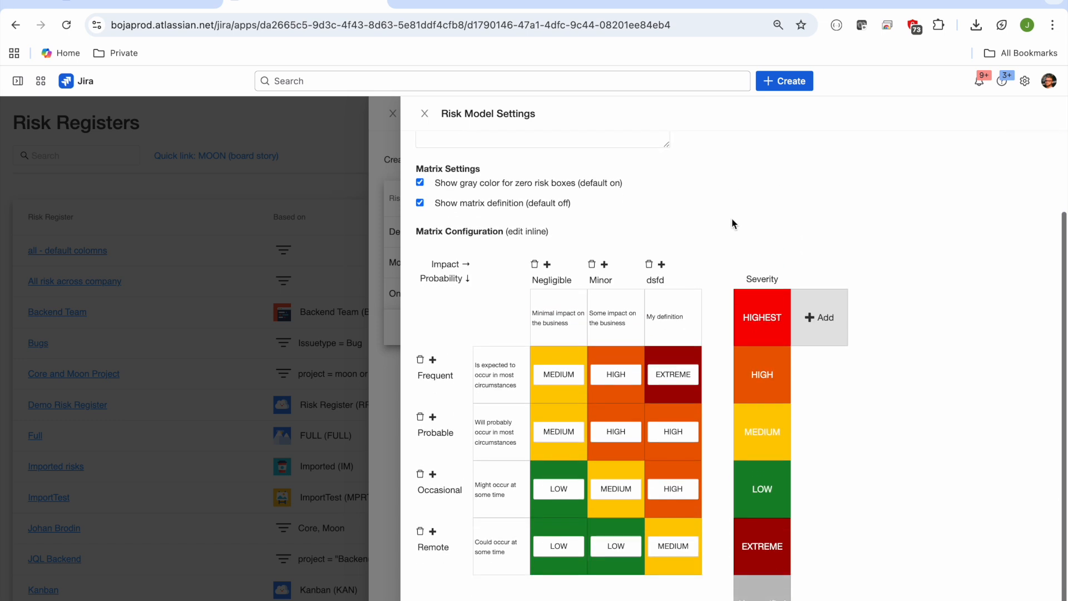
scroll(733, 220, up, 2)
Step: Discard the unsaved changes to the Moon Team Risk Model and close the Risk Models list
click(355, 223)
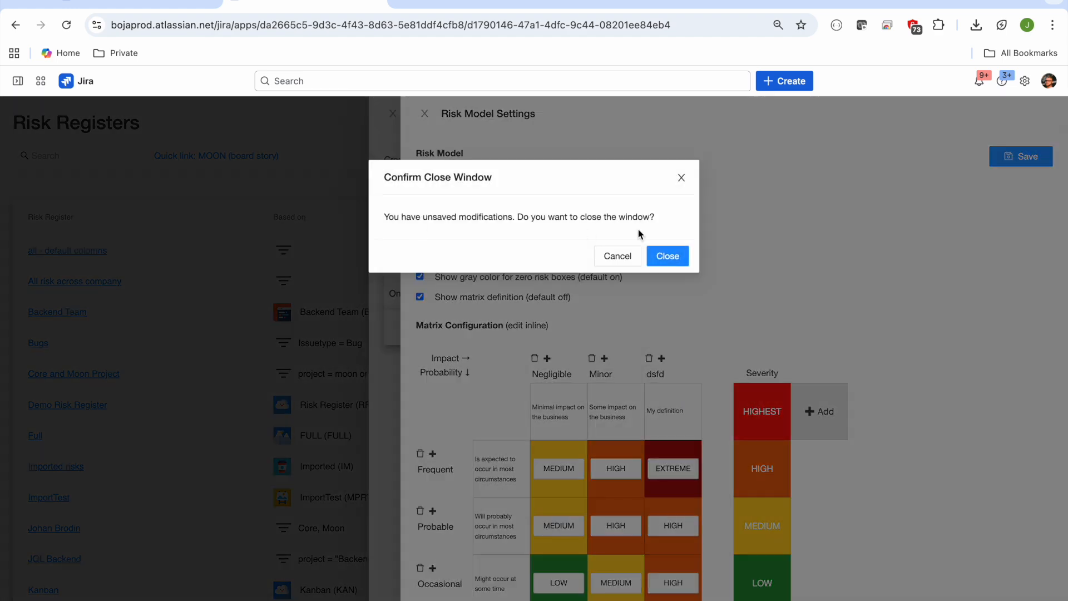
click(678, 256)
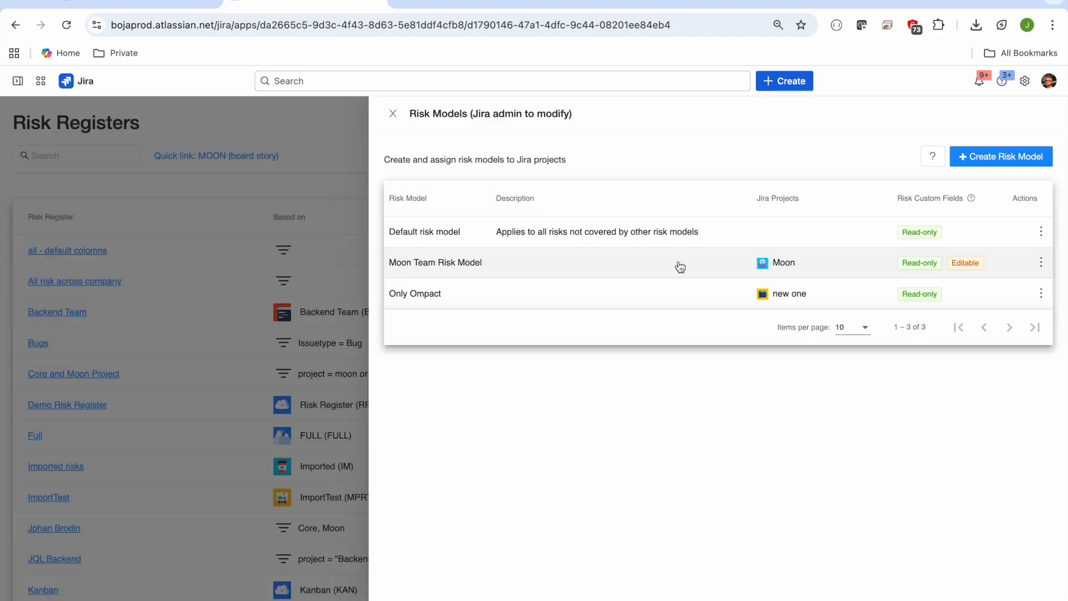
click(393, 114)
Step: View the read-only and editable Jira risk custom fields, try Moon Team Risk Model and Only Ompact as target models, and close without assigning
click(733, 159)
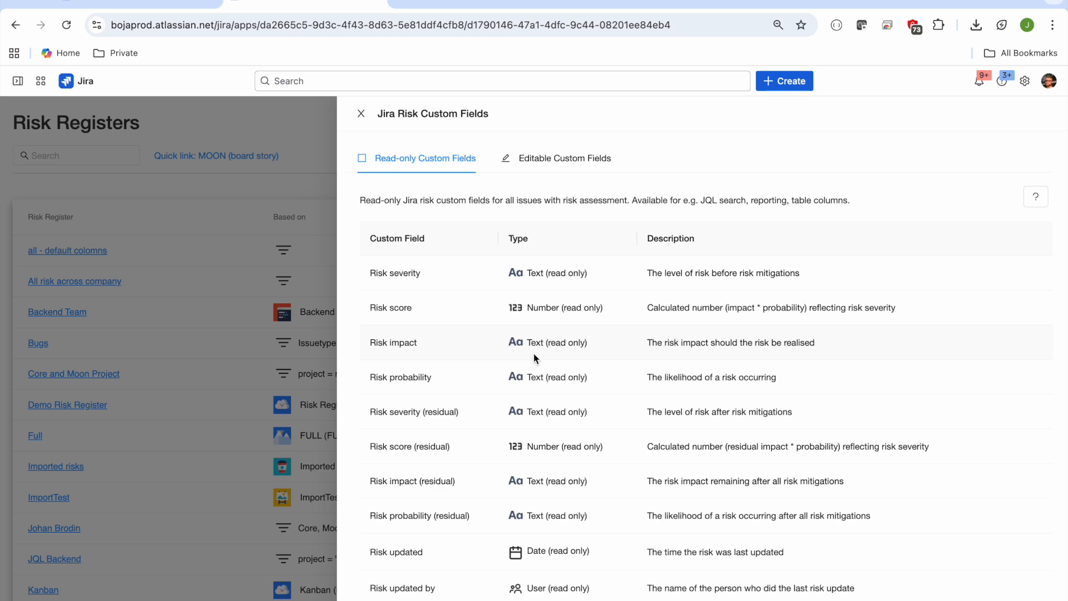
click(593, 162)
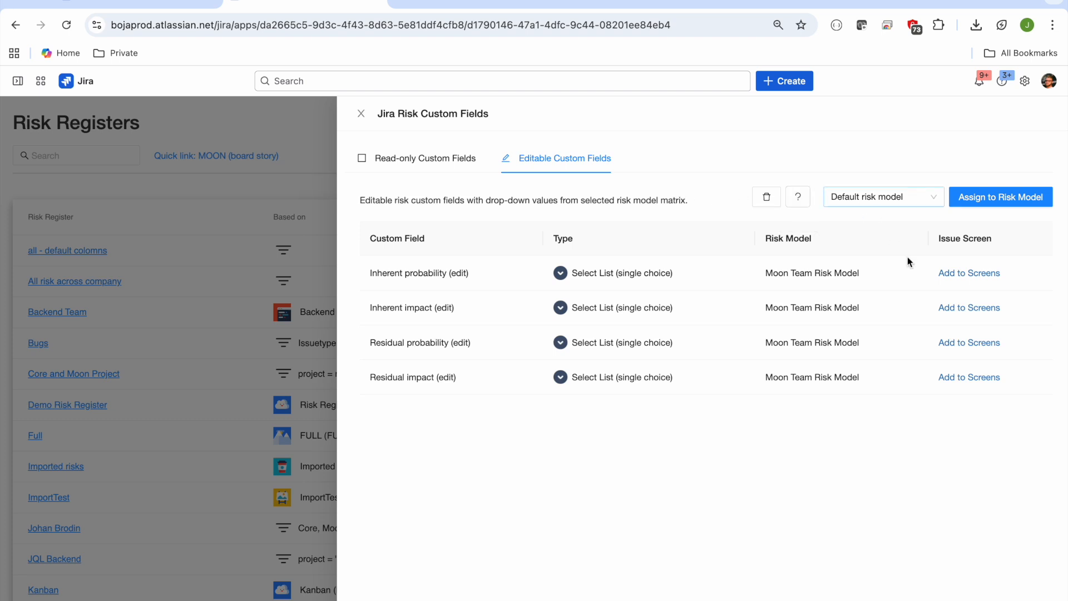
click(906, 202)
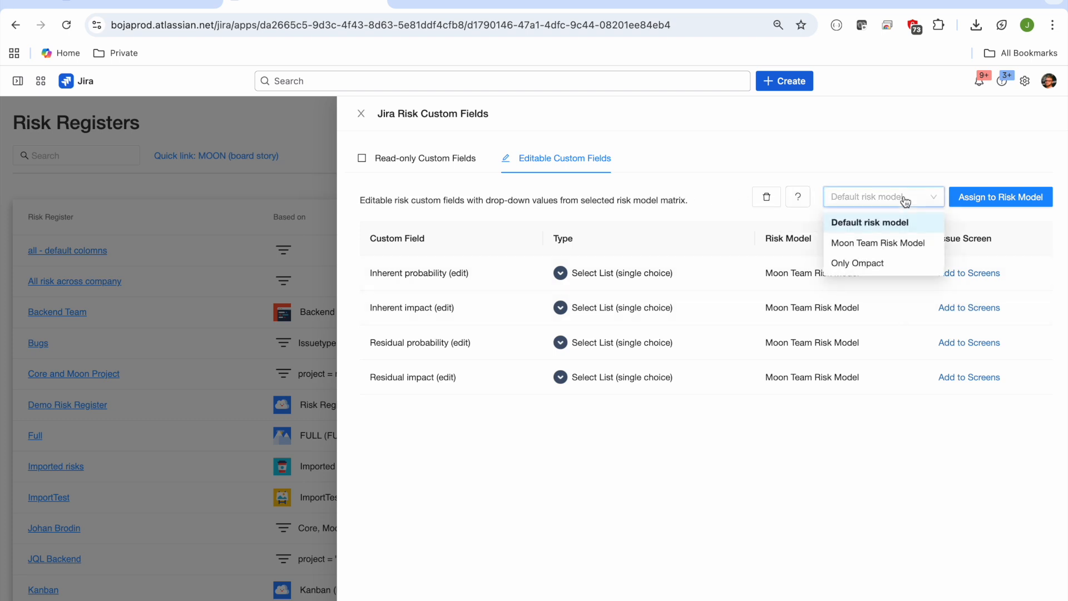
click(885, 245)
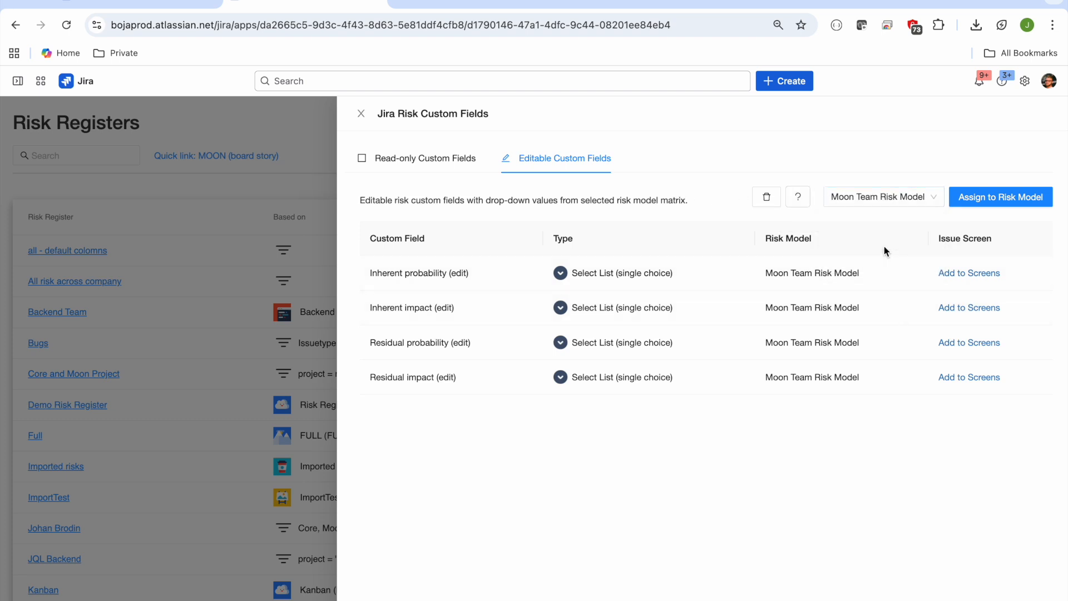
click(886, 198)
click(861, 262)
click(883, 201)
click(874, 242)
click(887, 197)
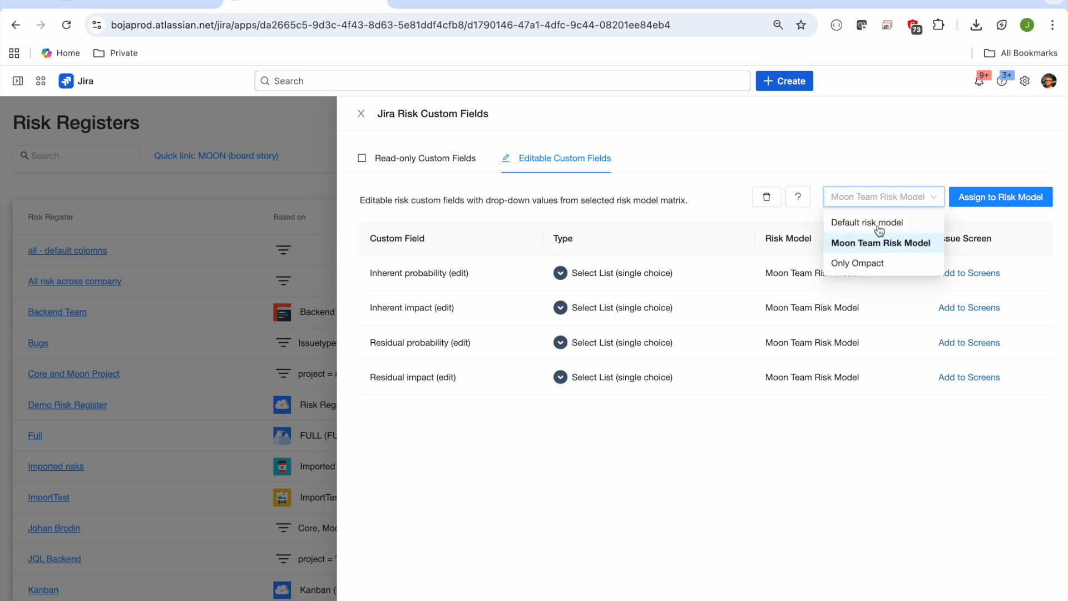
click(868, 262)
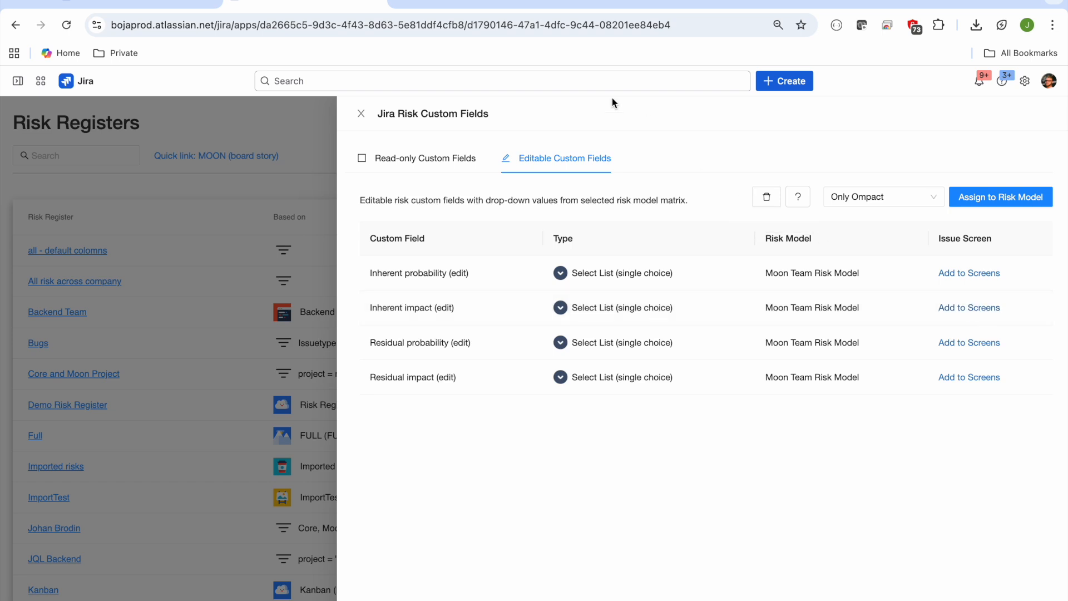
click(362, 114)
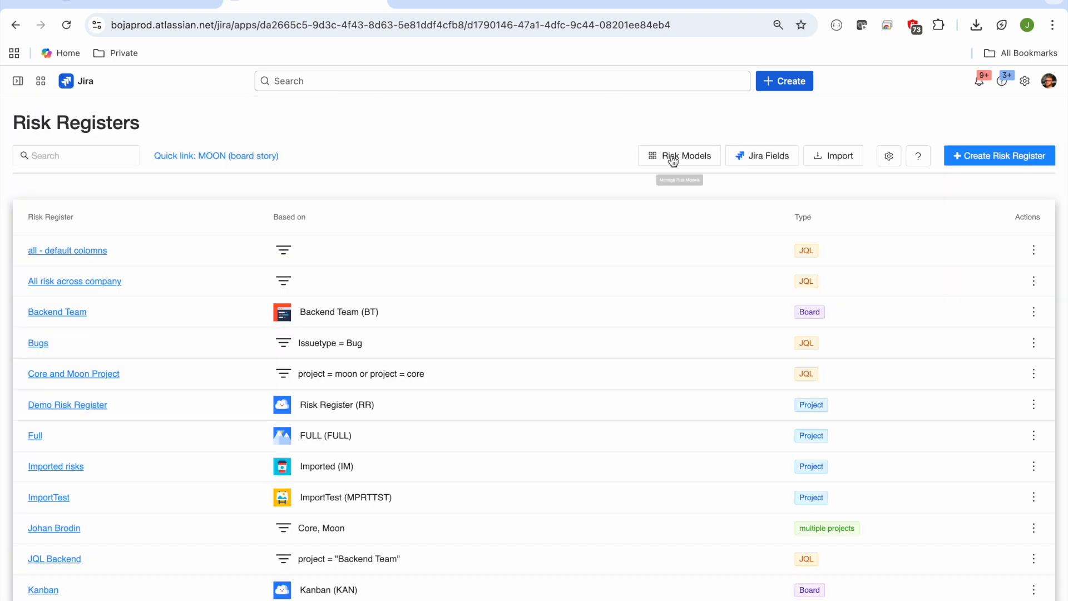
Step: View the available import types in Import Risks and close it without importing anything
click(841, 156)
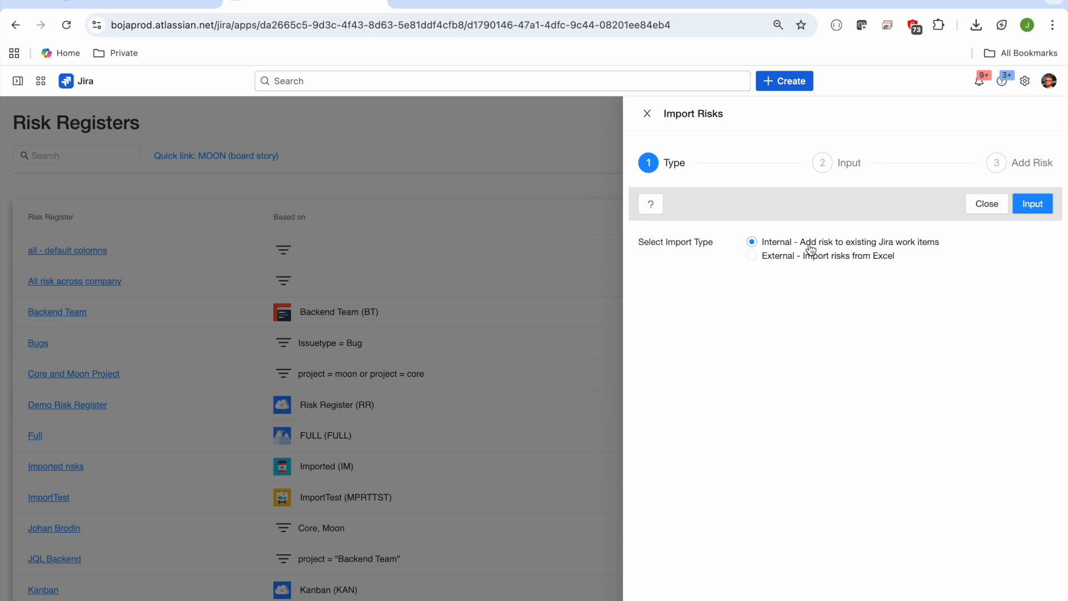
click(646, 114)
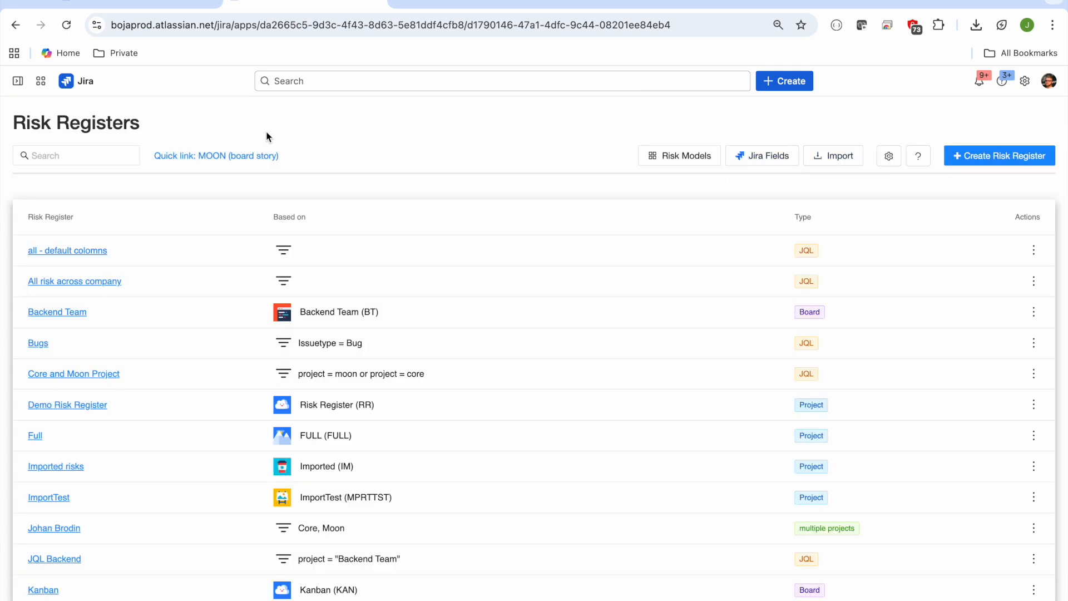
Step: Search the risk registers for "moon" and open the MOON (board story) register
click(103, 156)
text(m)
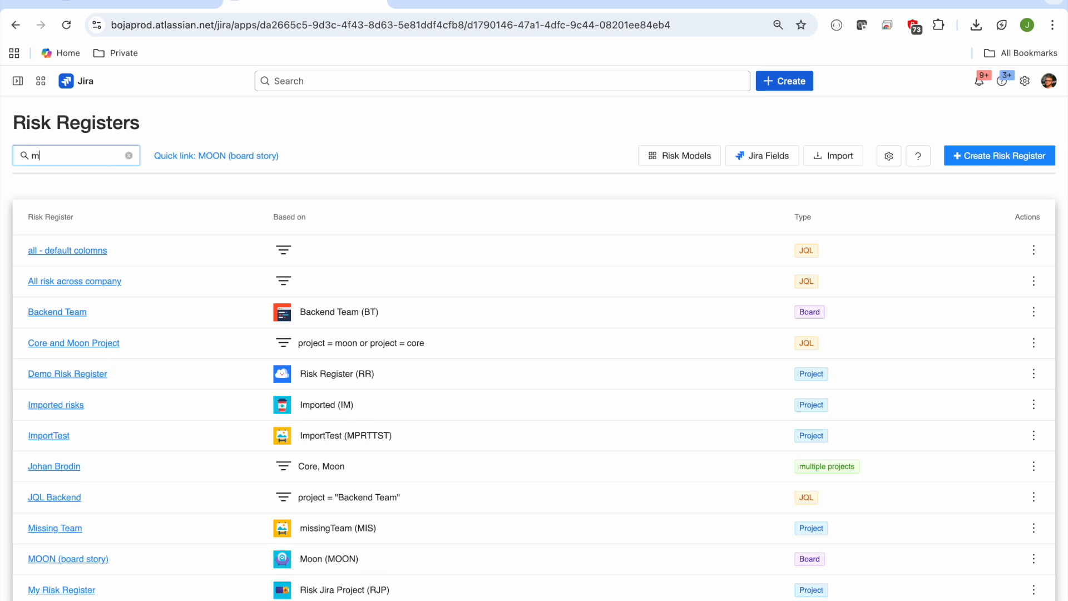
text(oon)
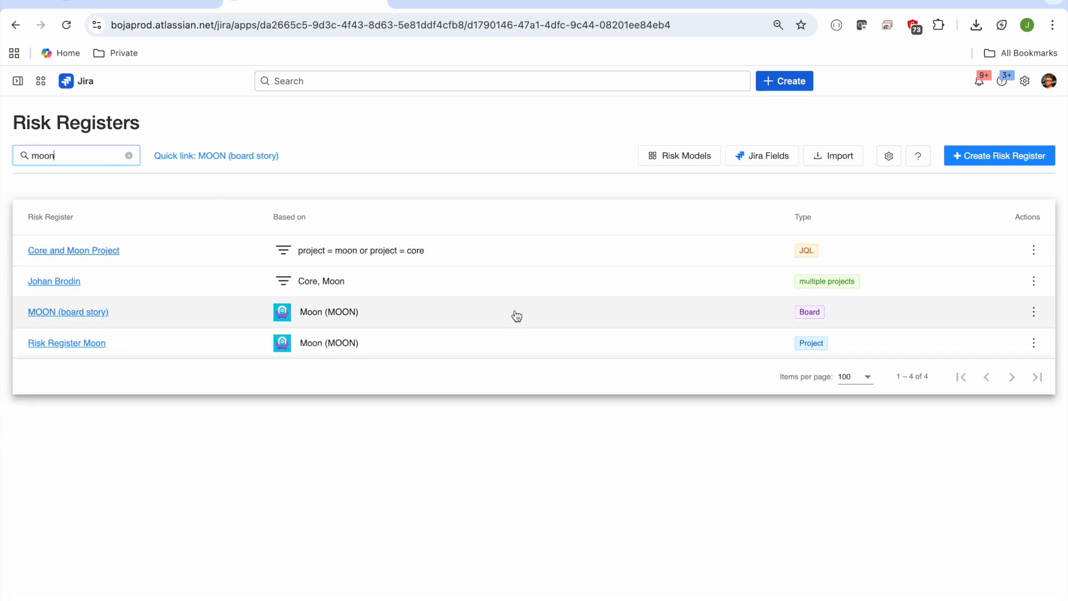
click(527, 316)
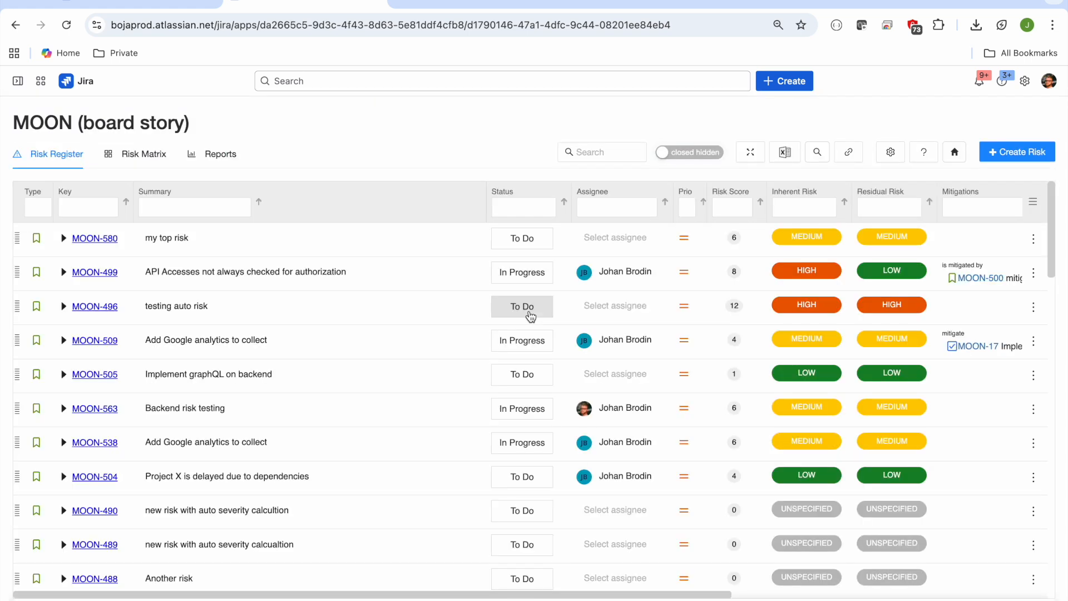
Step: Widen the Summary column of the risk table
drag(485, 207, 534, 207)
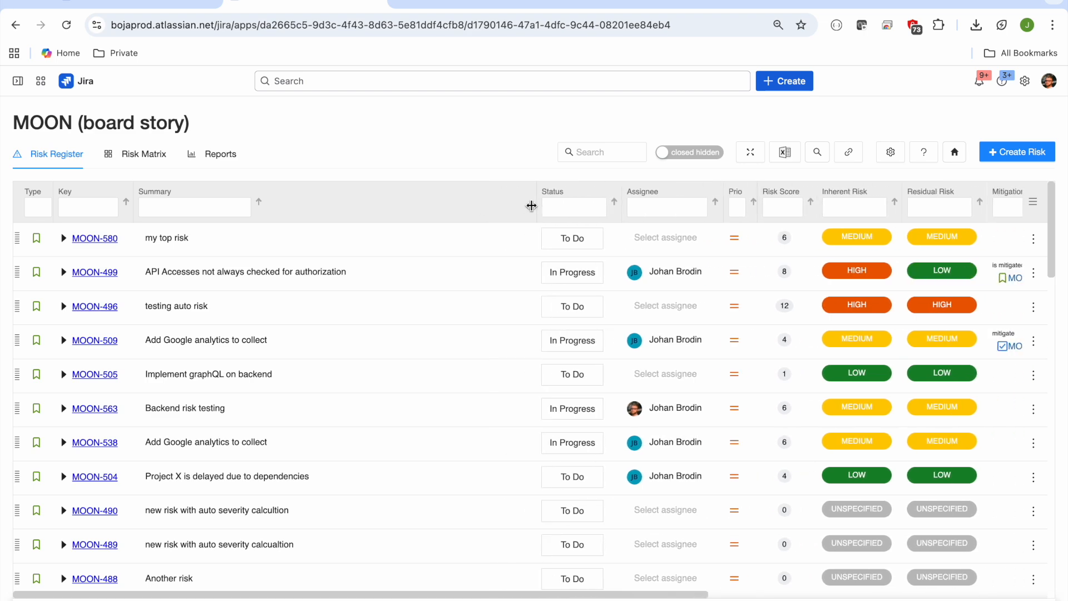
scroll(673, 349, right, 10)
scroll(673, 349, left, 10)
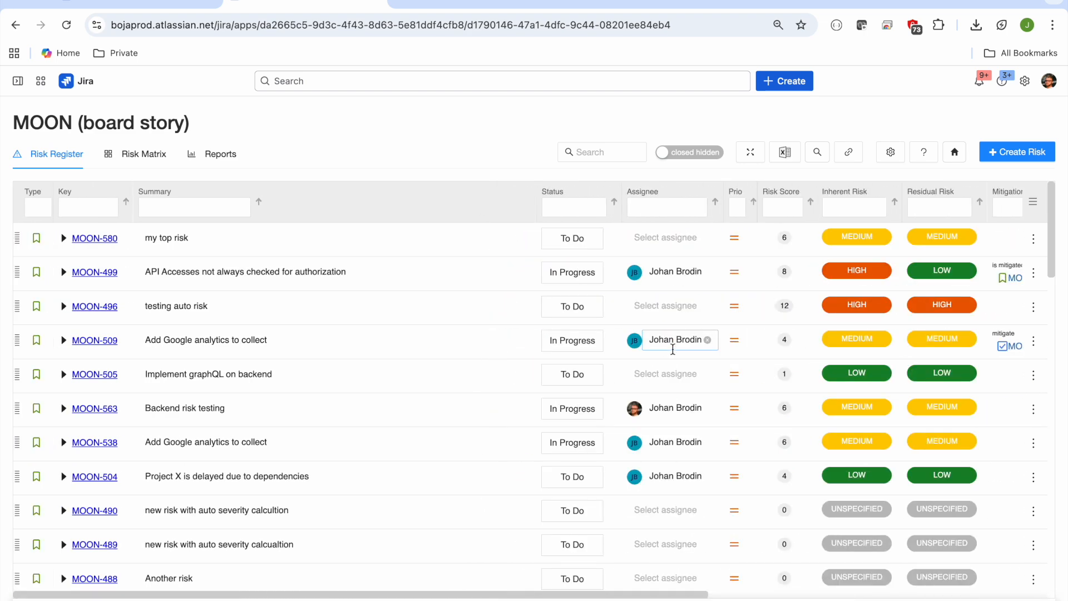
Step: Open the starred Forge Risk Register dashboard from the navigation sidebar, and collapse the sidebar again
mouse_move(19, 84)
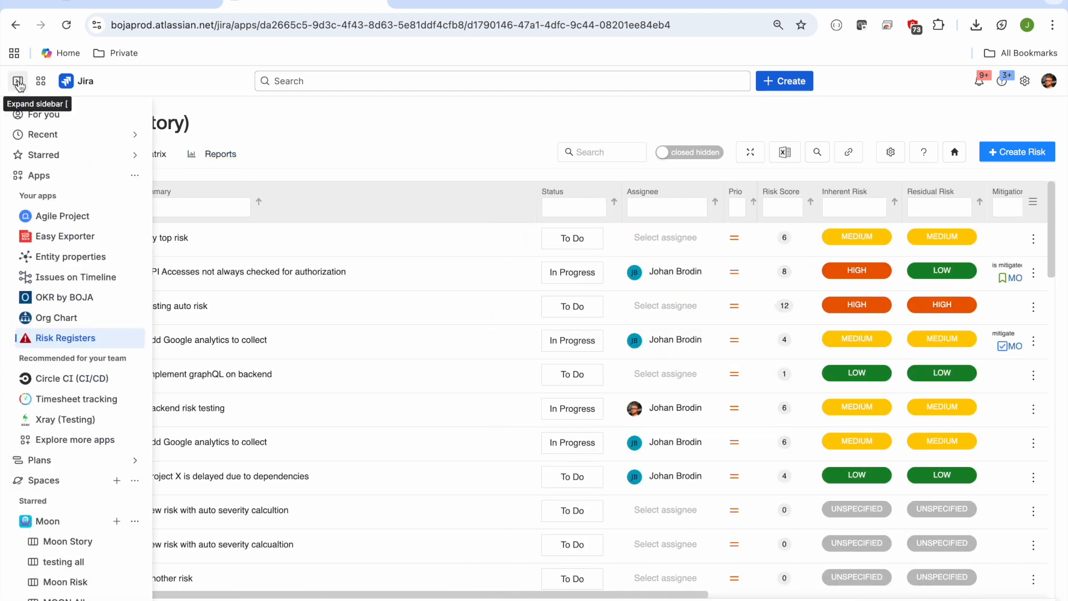
click(19, 84)
scroll(50, 283, down, 3)
scroll(51, 281, down, 3)
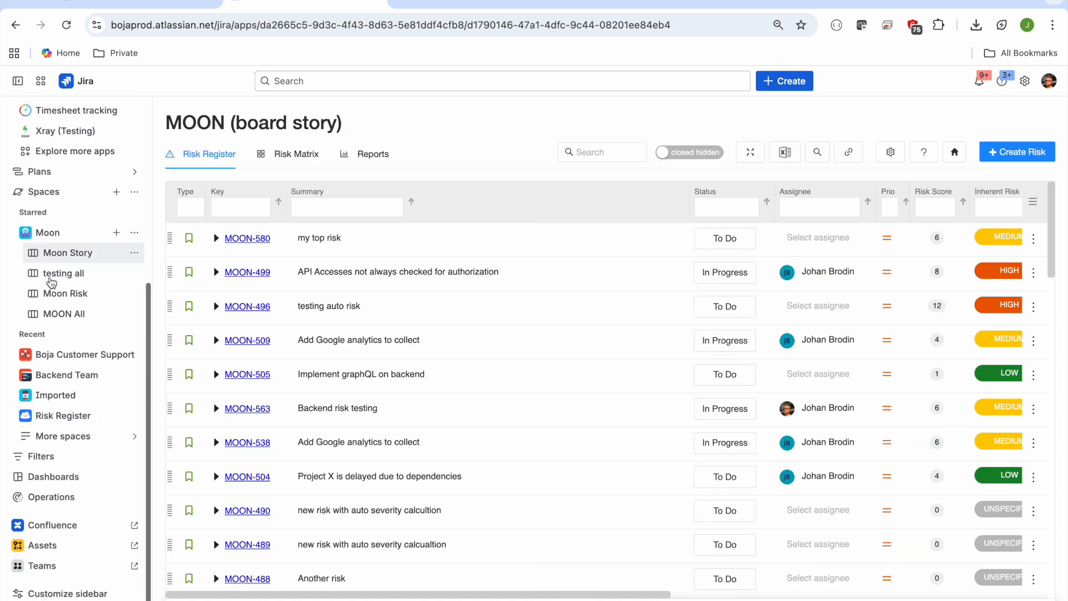
click(57, 477)
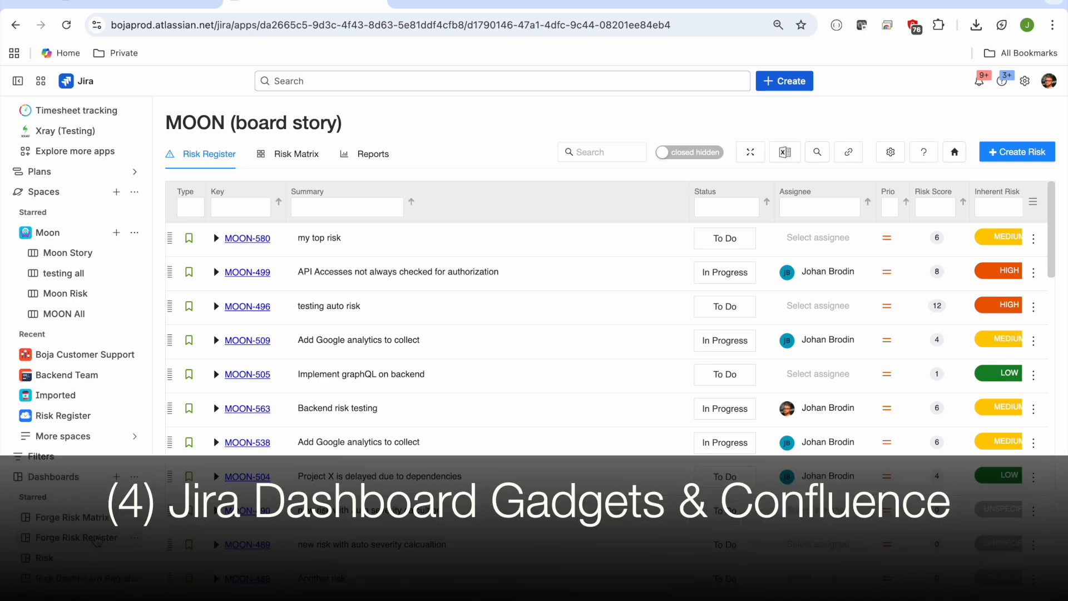
click(76, 537)
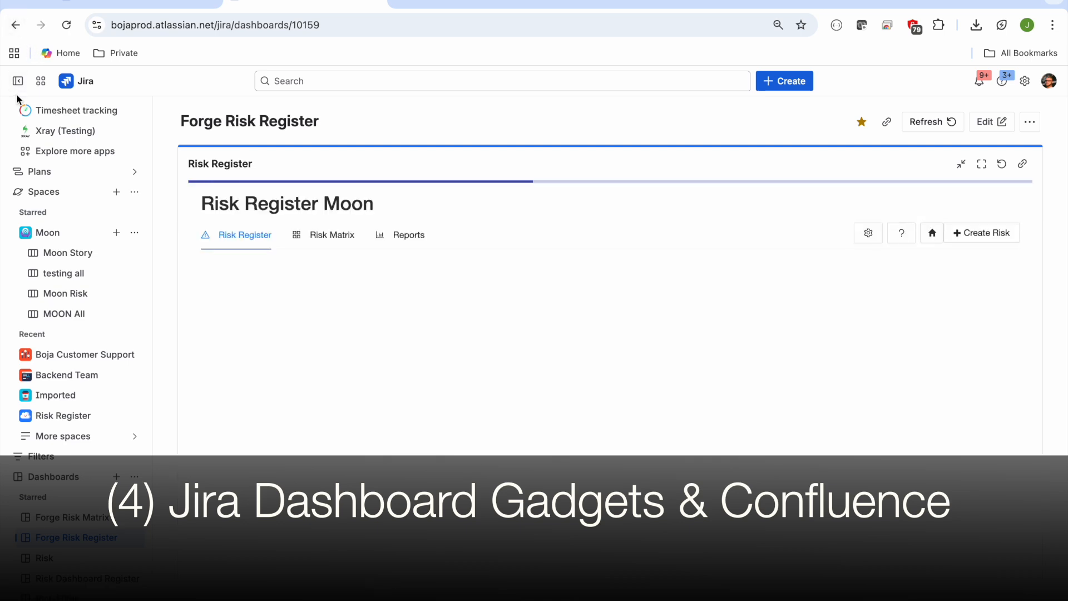
click(17, 80)
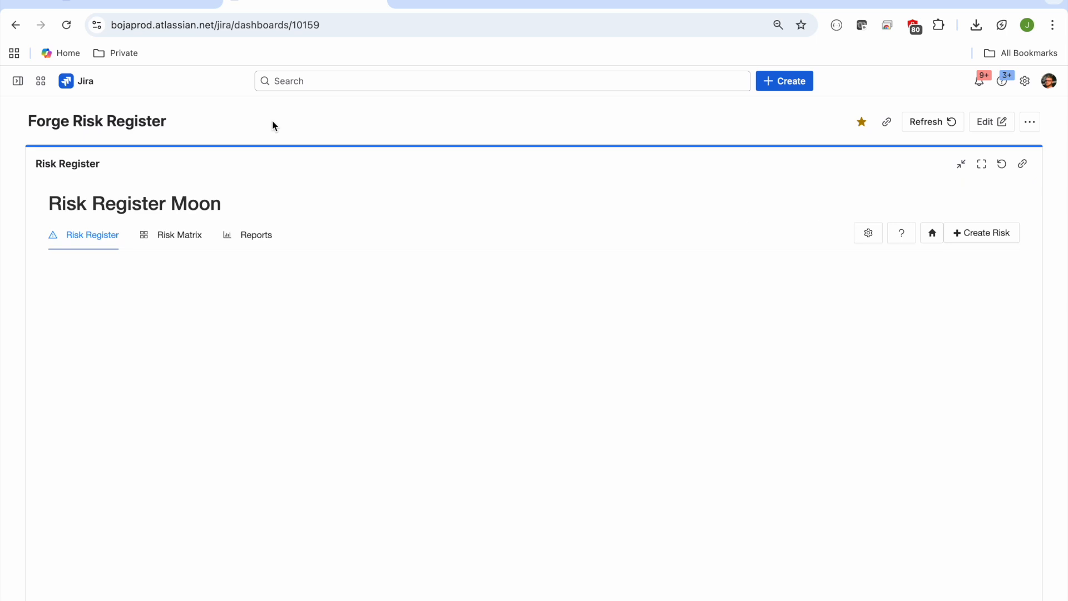
Step: In the dashboard's risk table, append "dsfdsf" to the summaries of MOON-580 and MOON-509
click(336, 319)
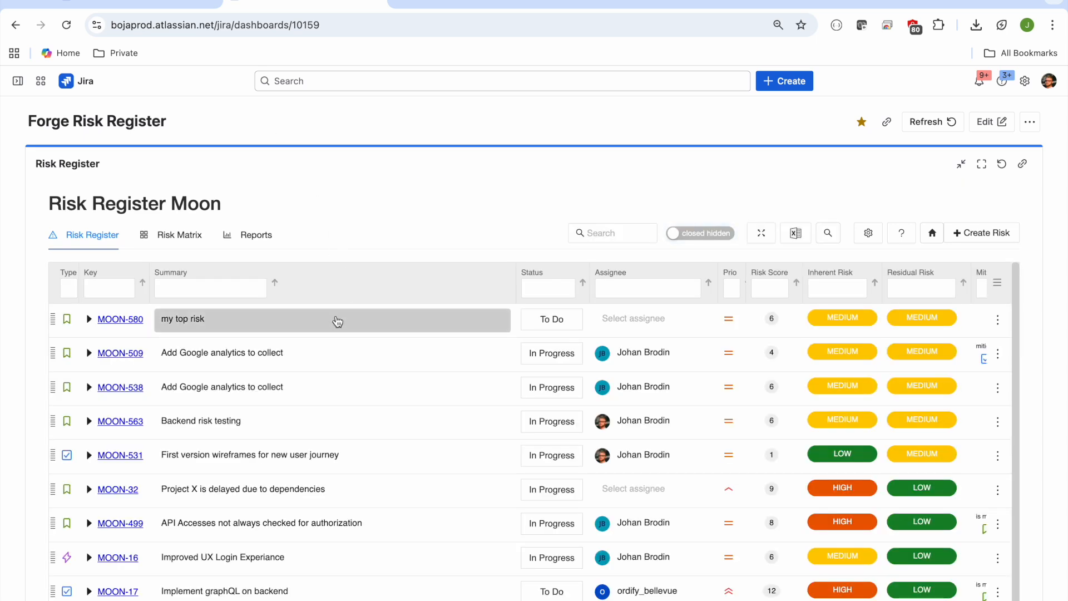
text(dsfdsf)
click(340, 356)
text(dsfdsf)
Step: Set the inherent risk of MOON-580 to Frequent probability and Catastrophic impact, and save it
click(866, 325)
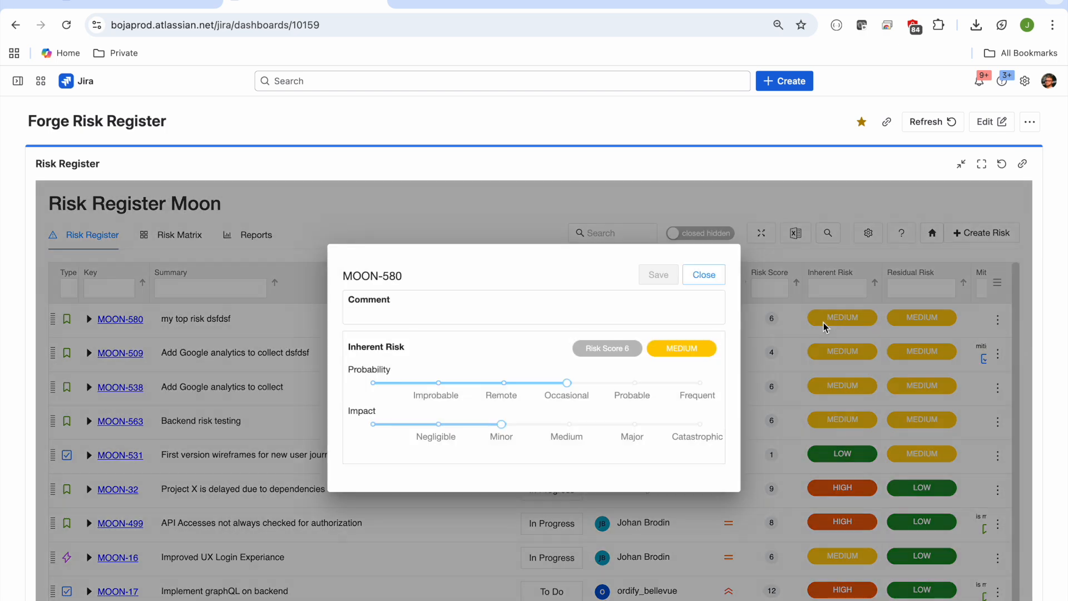
click(697, 383)
click(697, 424)
click(658, 275)
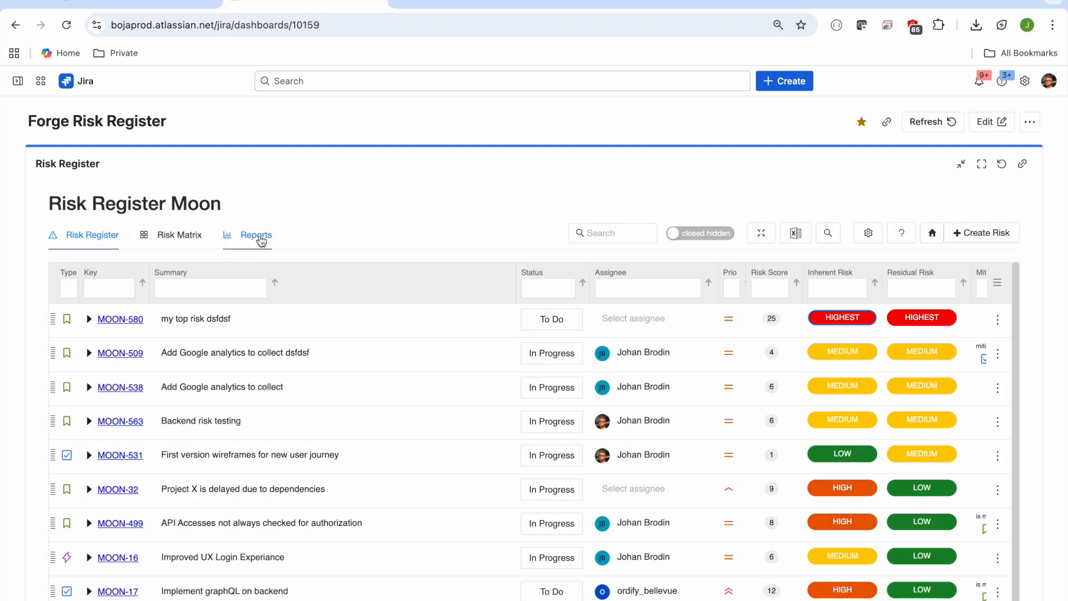
Step: Open the reports of the Risk Register Moon gadget on the dashboard
click(256, 235)
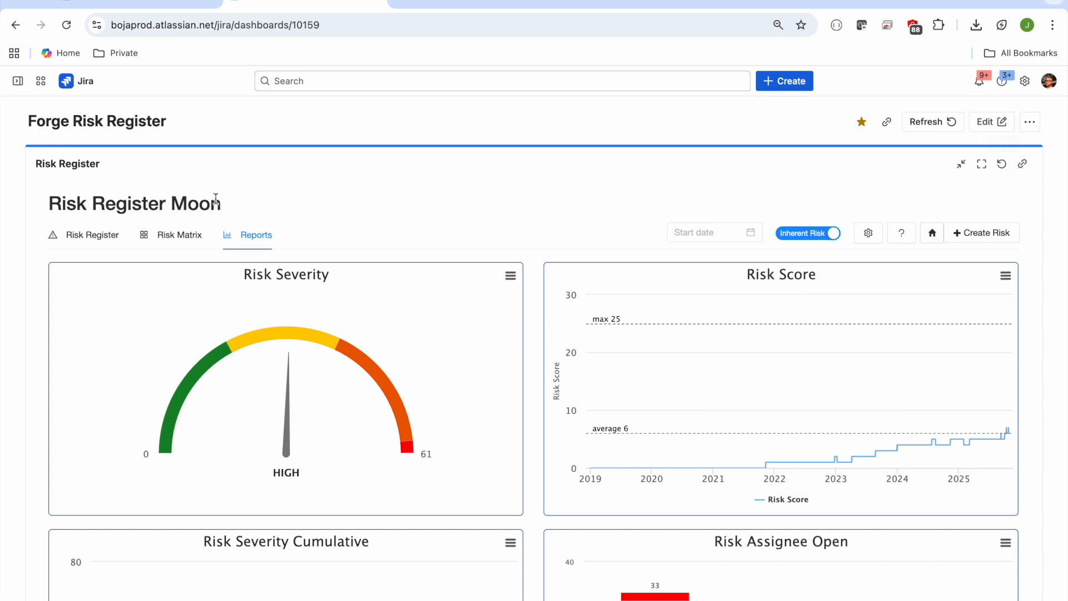
Step: Return the gadget to its risk register list, open the starred Forge Risk Matrix dashboard, and collapse the sidebar
click(103, 236)
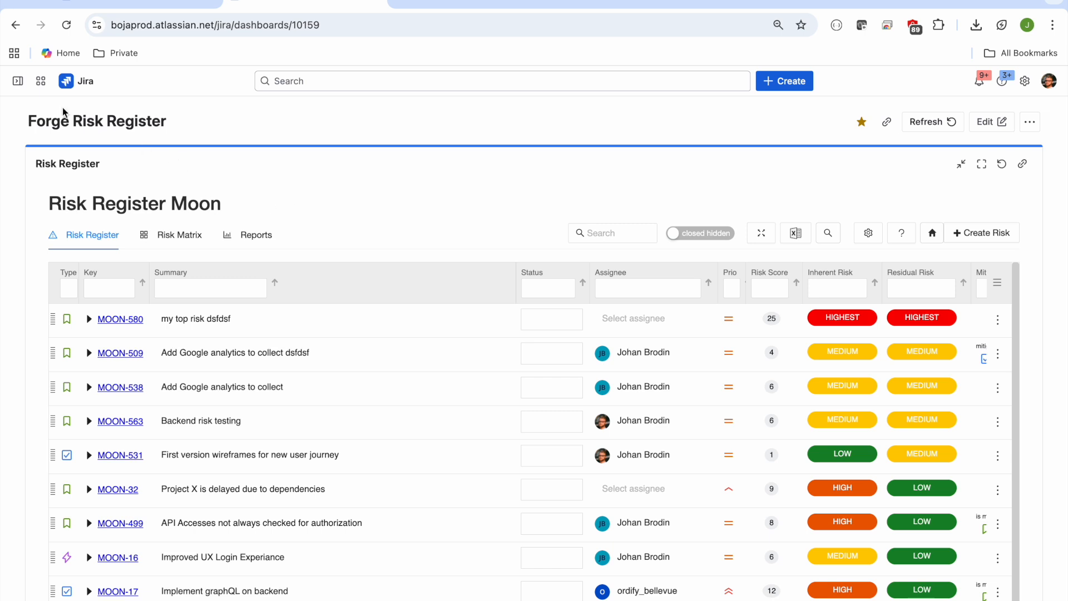
click(19, 81)
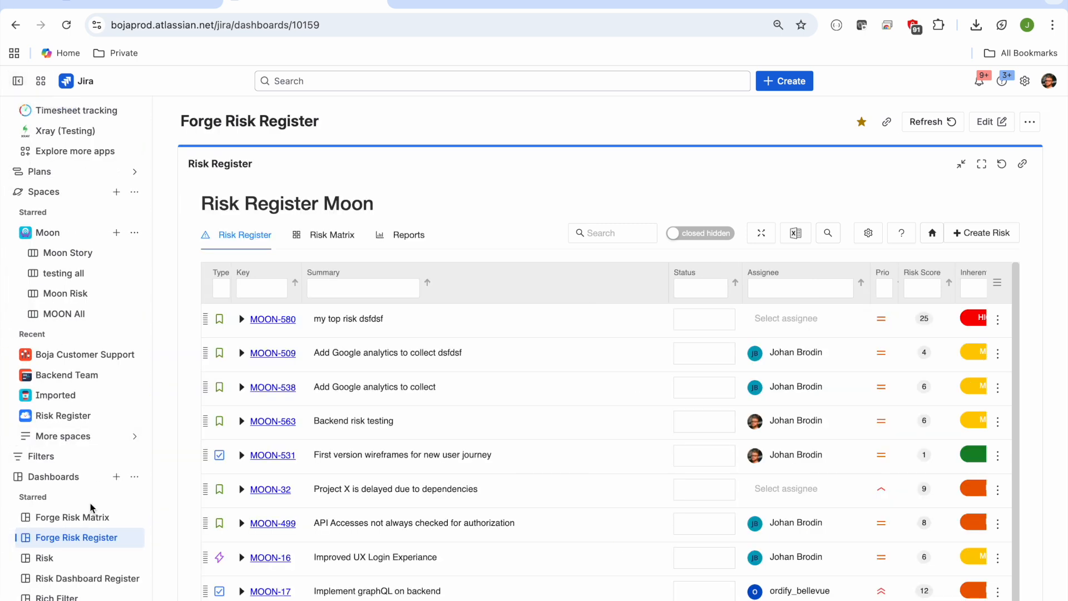
click(72, 517)
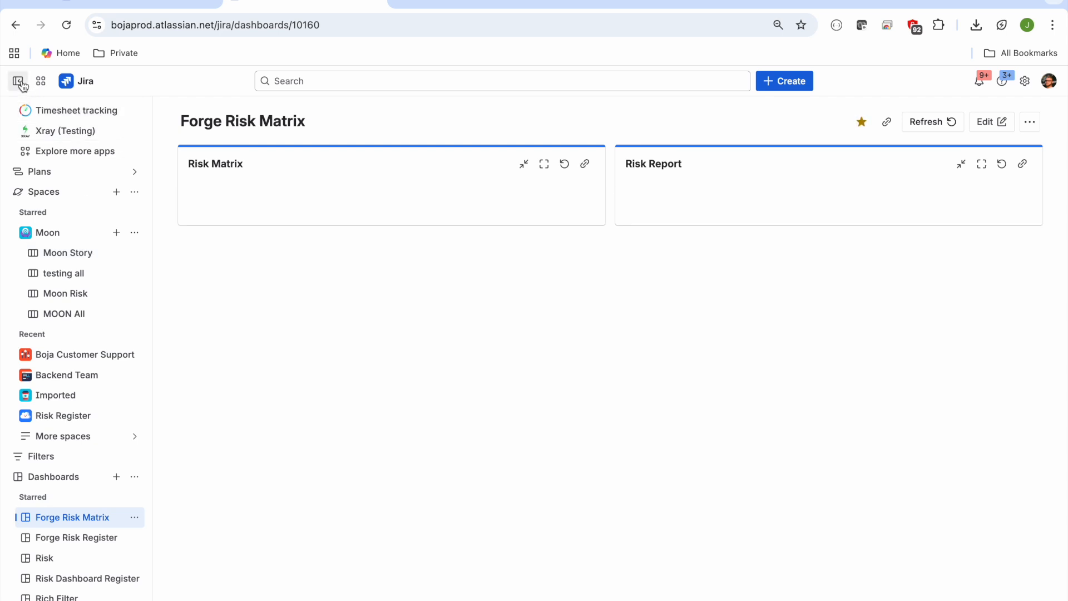
click(18, 81)
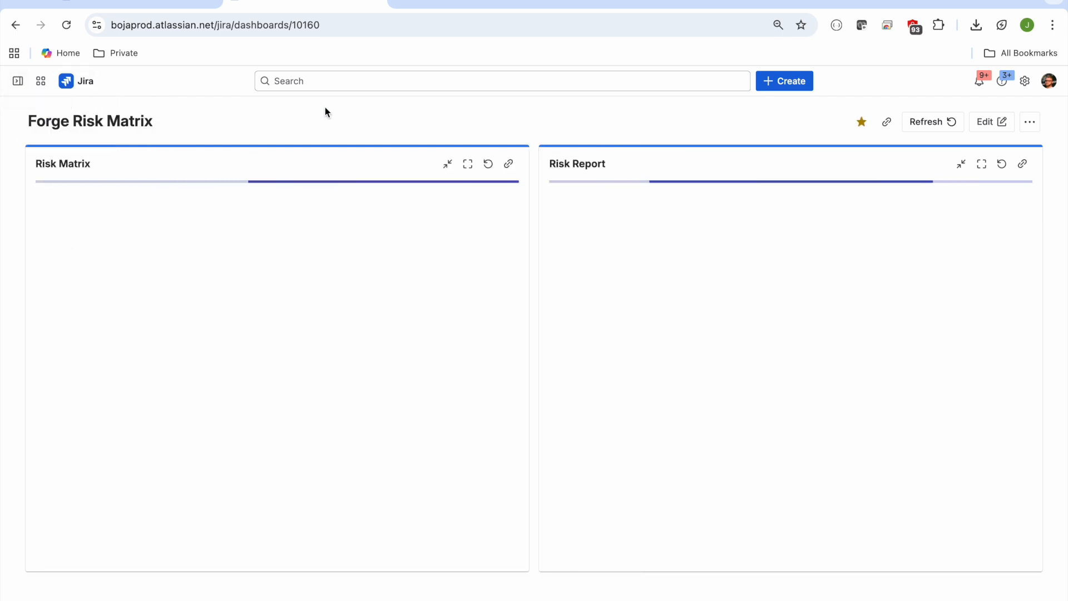
Step: View the Risk Cumulative, Risk Assignee and Risk Severity charts in the Risk Report gadget, and check its JQL setting without changing it
click(598, 204)
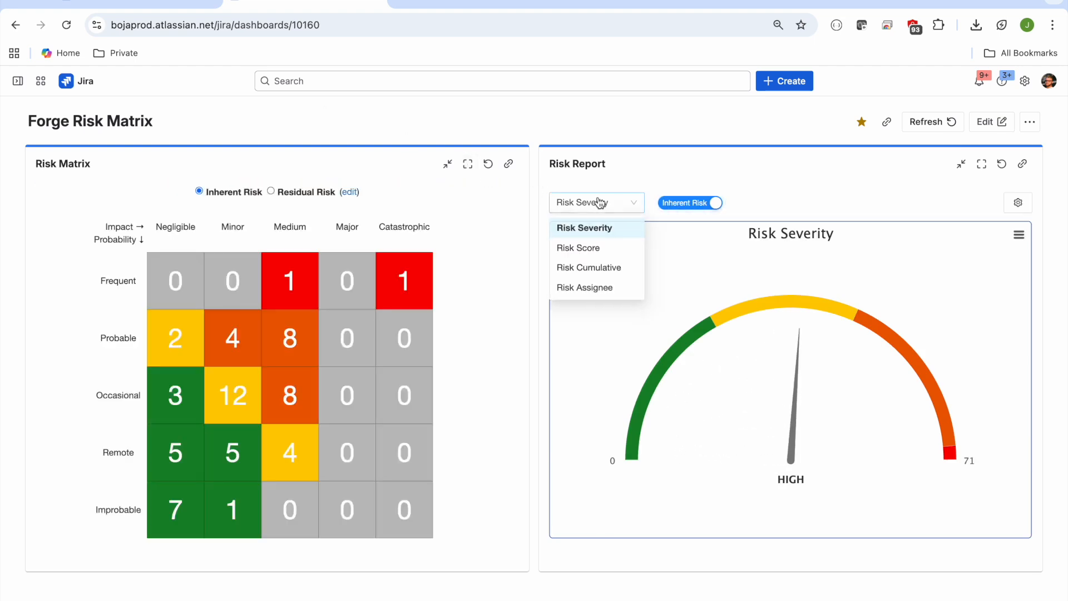
click(602, 271)
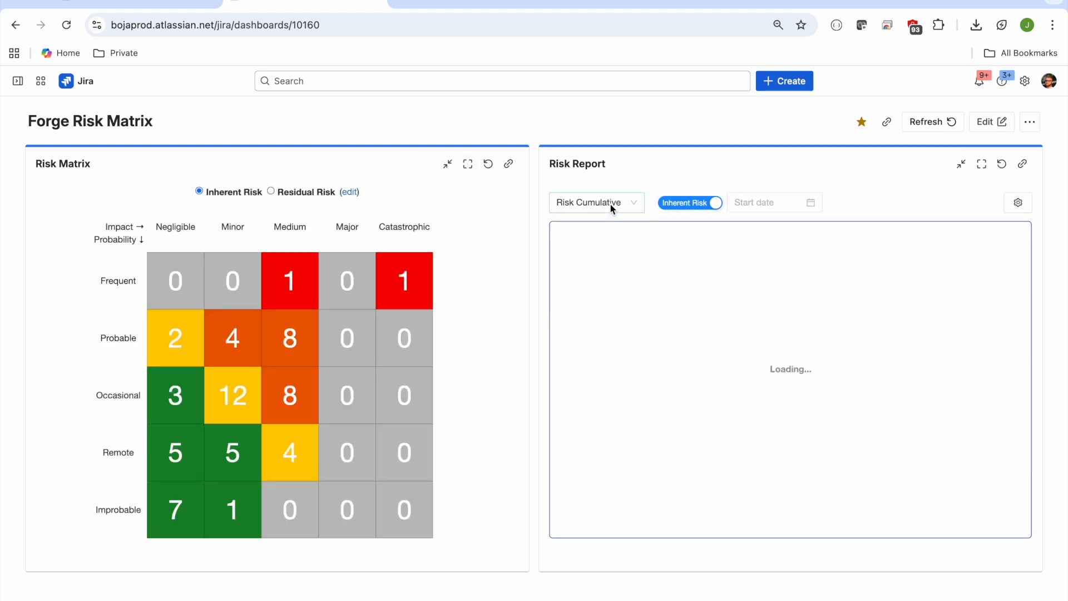
click(610, 205)
click(596, 289)
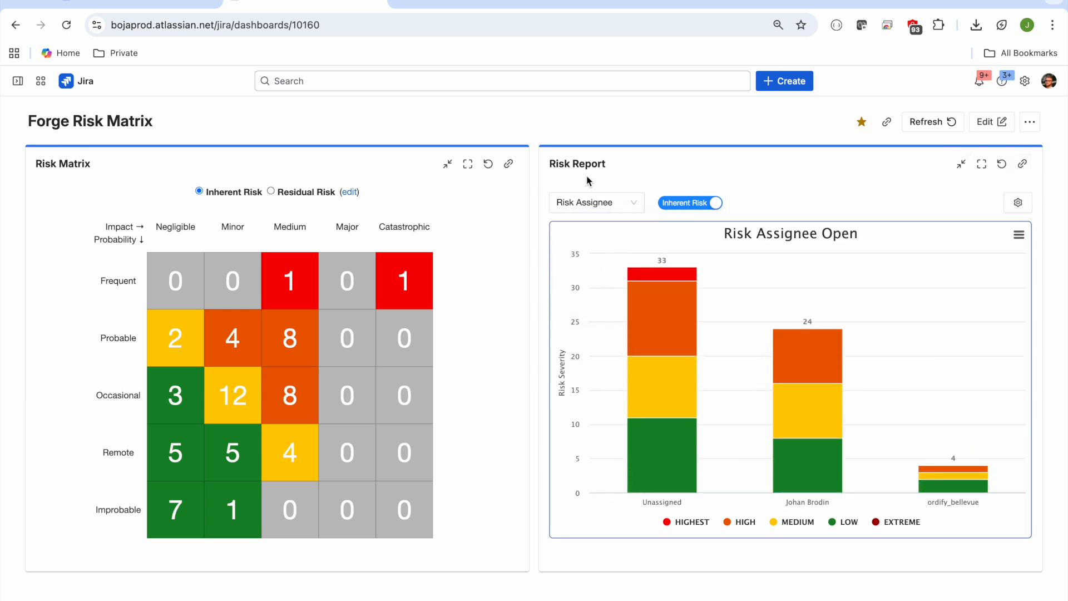
click(590, 203)
click(589, 230)
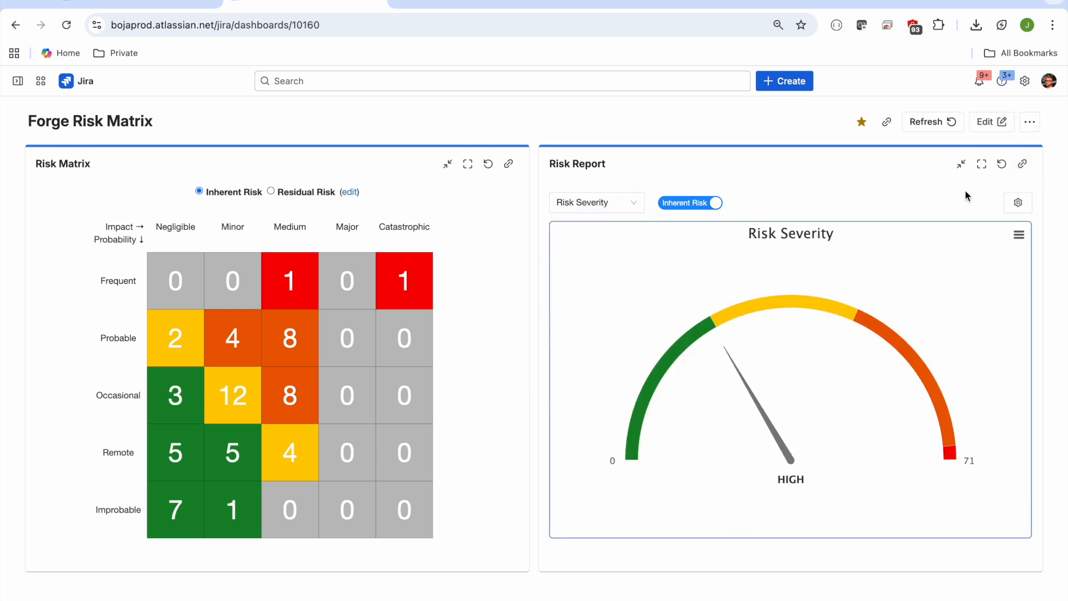
click(1018, 202)
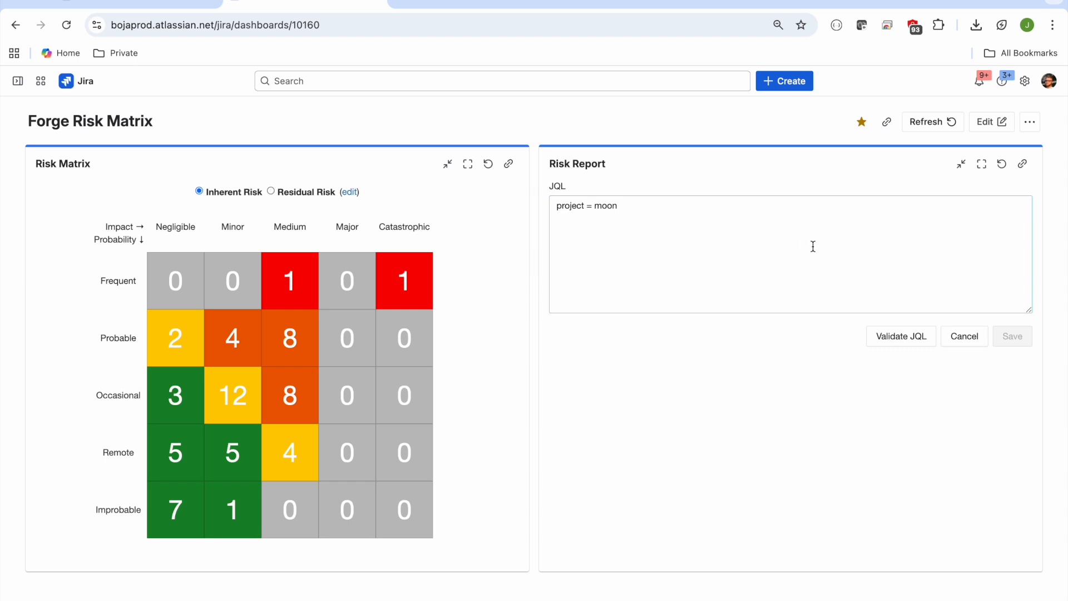
click(965, 336)
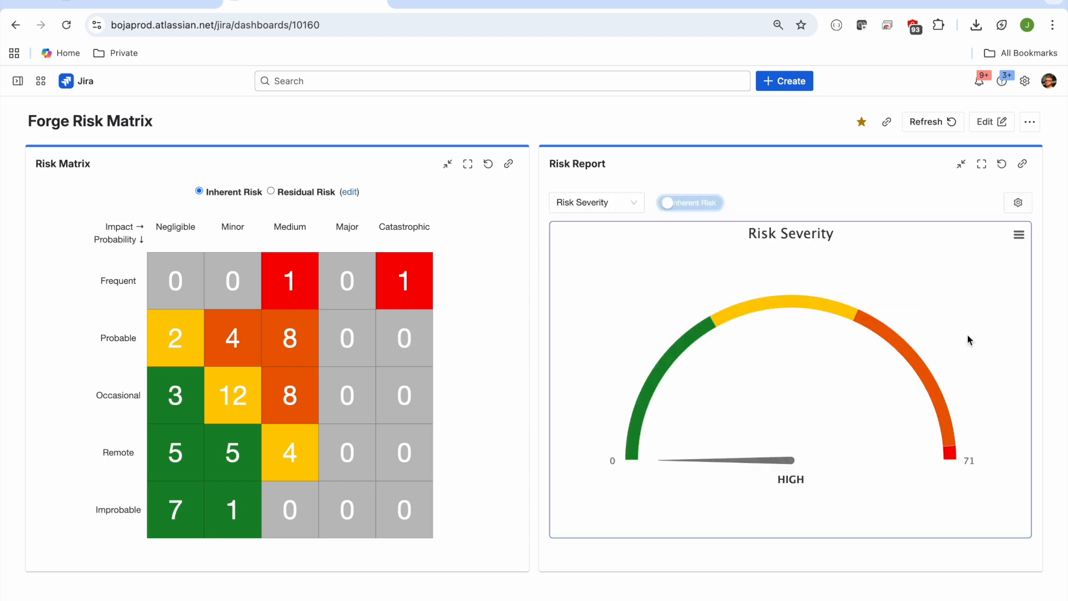
Step: Open the starred filter "Moon new ones" from the navigation sidebar and look through the risk columns of its work items
click(19, 81)
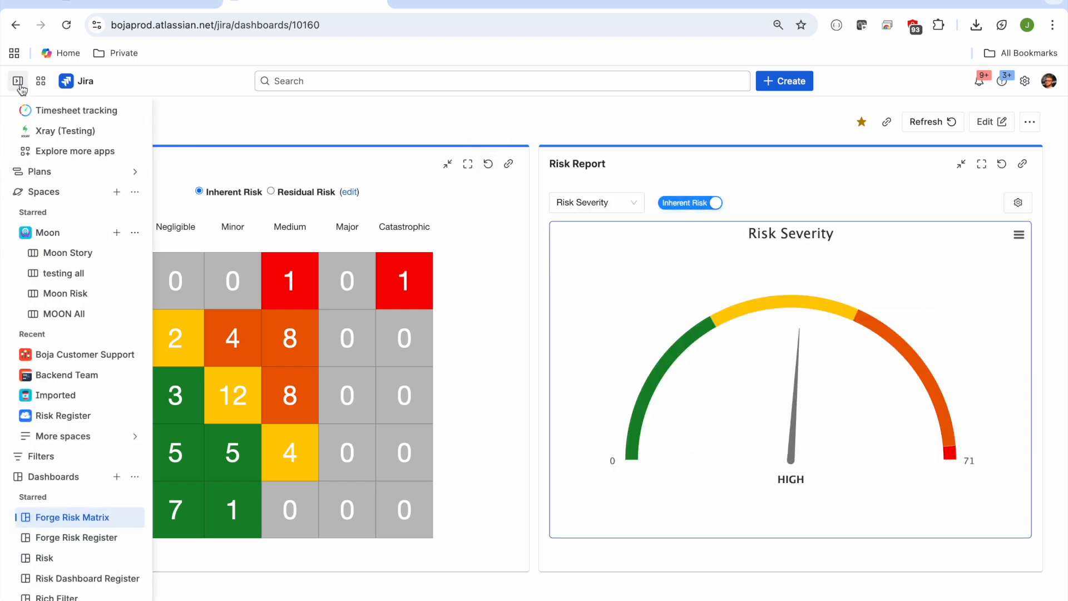
scroll(76, 309, down, 5)
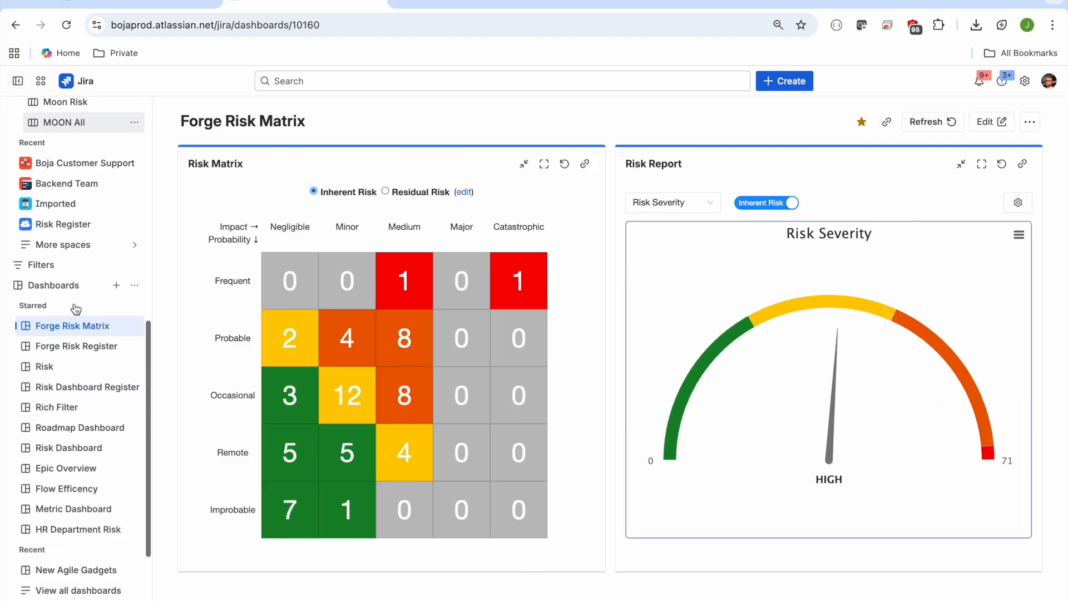
scroll(77, 309, up, 5)
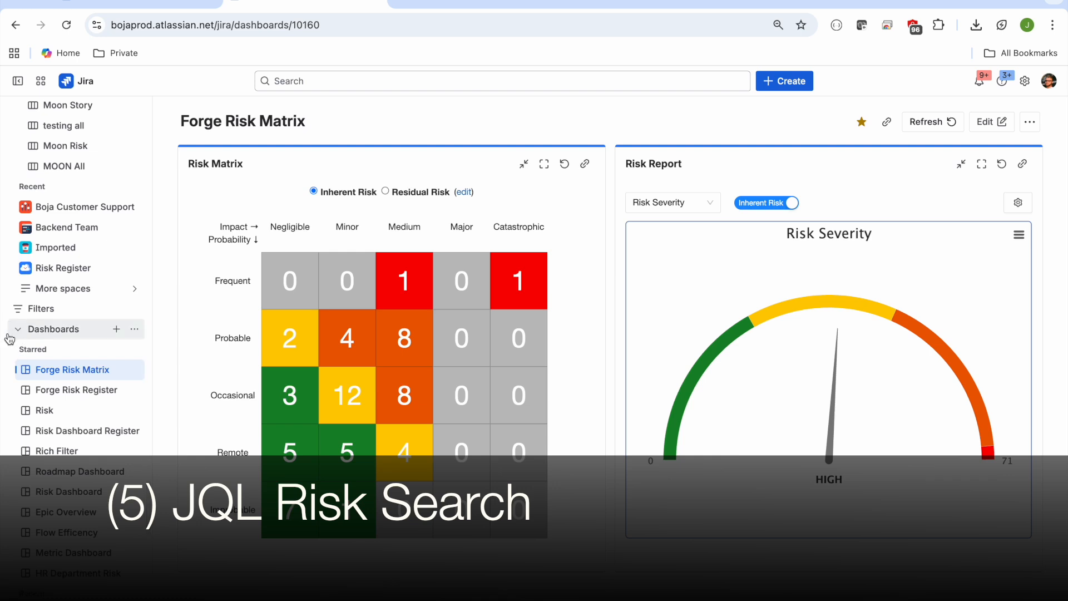
scroll(19, 339, up, 3)
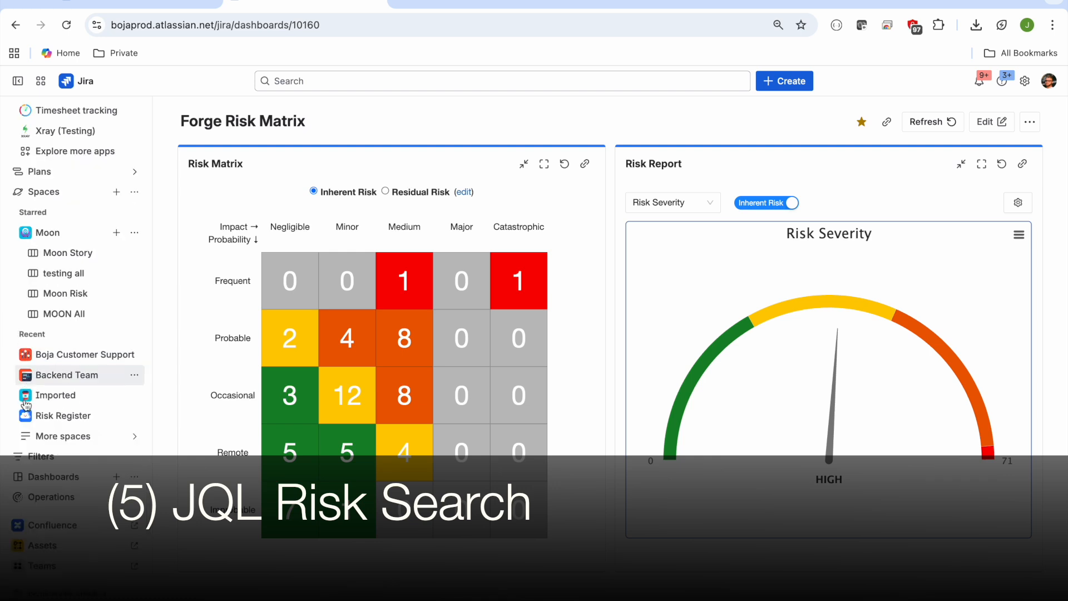
click(20, 457)
scroll(20, 457, down, 4)
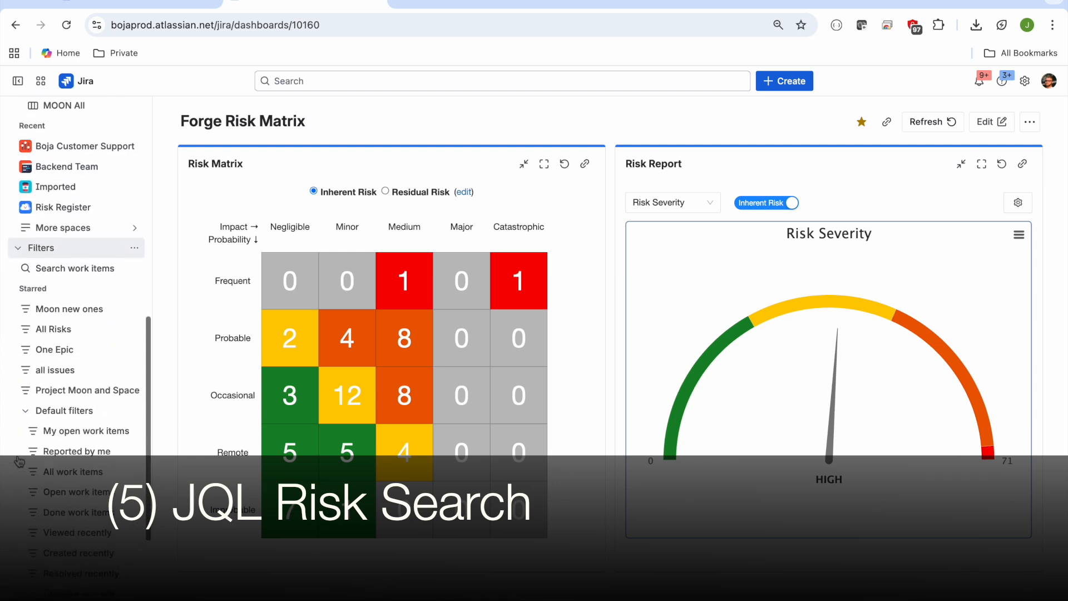
click(79, 303)
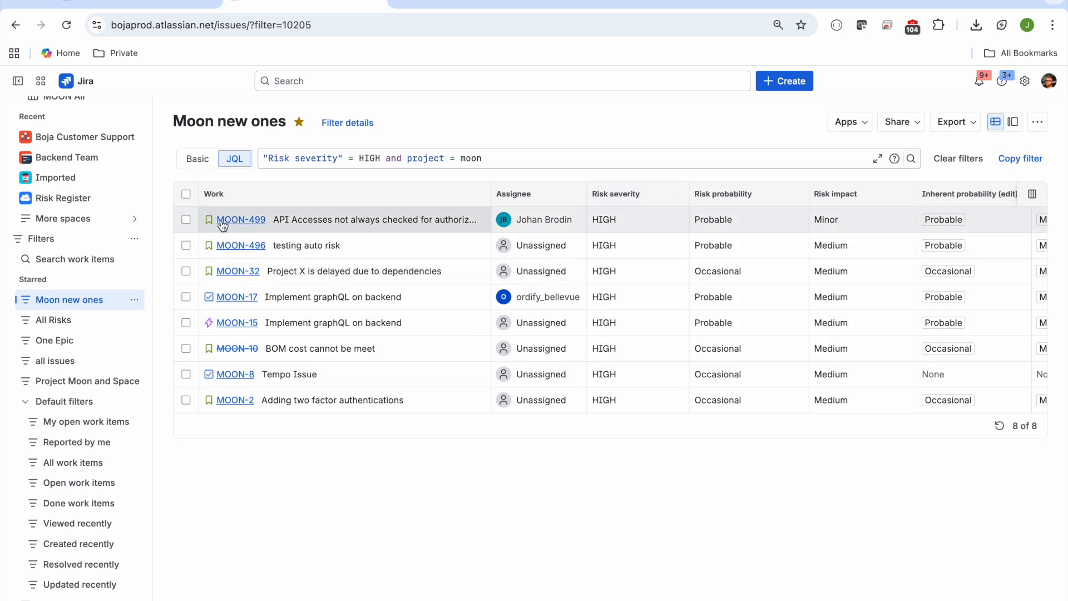
scroll(815, 229, right, 10)
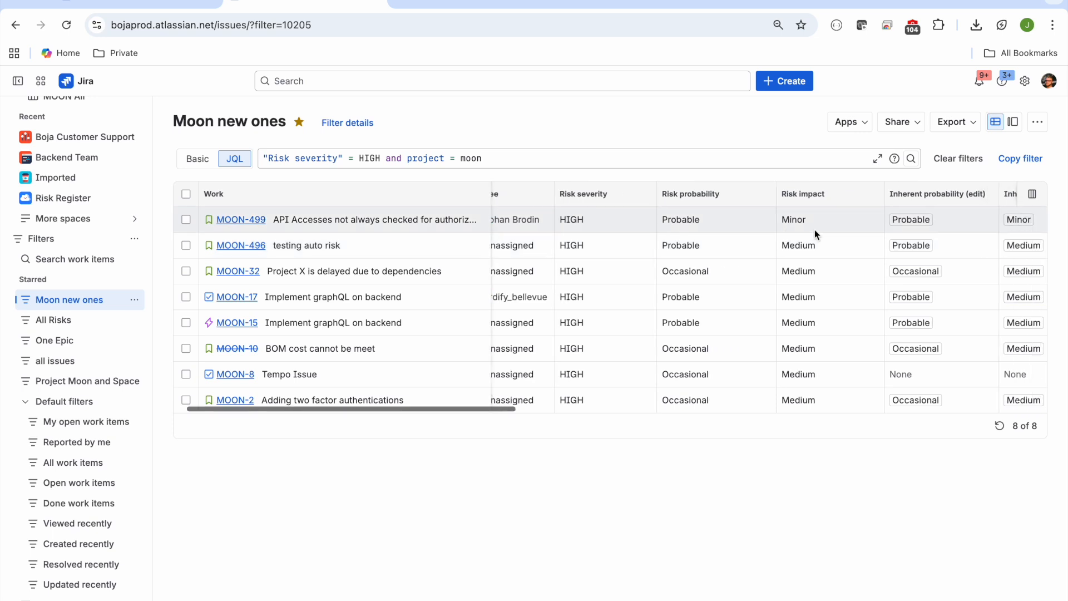
scroll(815, 229, right, 10)
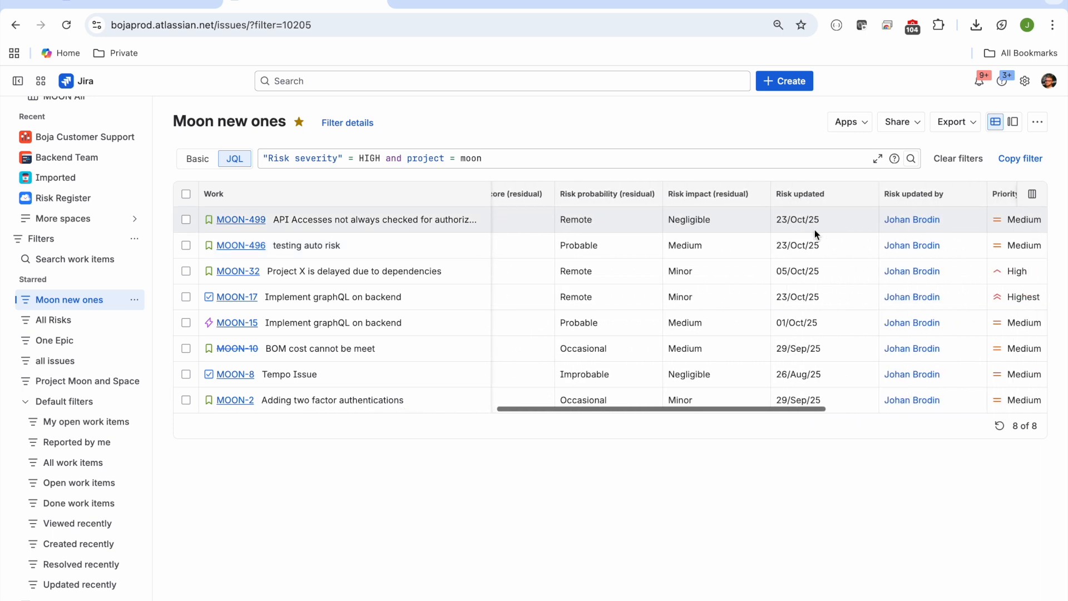
scroll(815, 229, right, 3)
scroll(814, 229, left, 10)
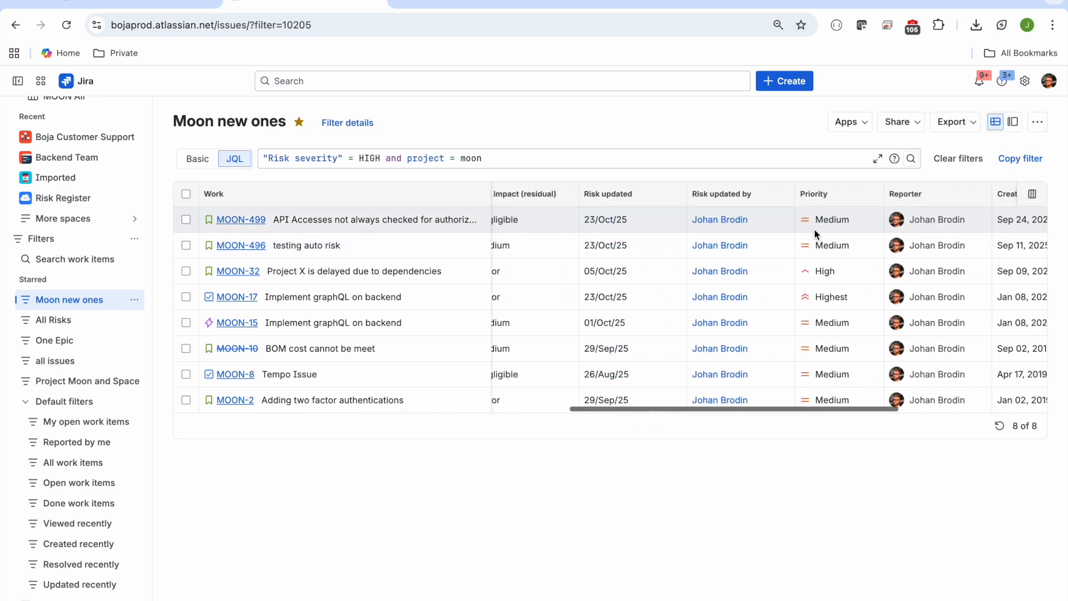
scroll(815, 229, left, 6)
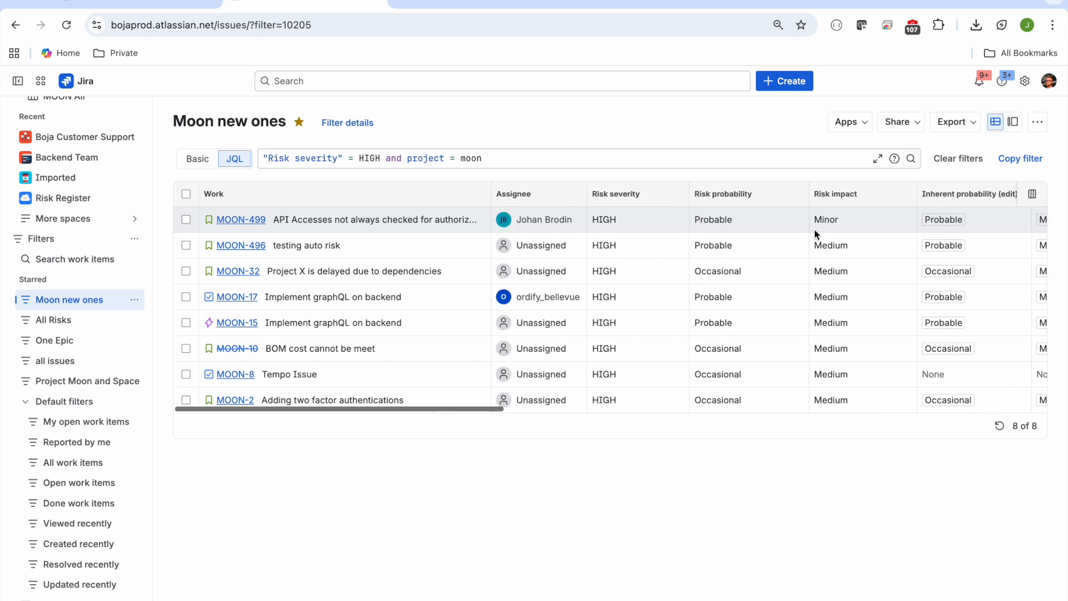
Step: Replace the filter's JQL query with "Risk severity" = low and project = moon, and run the search
drag(511, 158, 248, 162)
key(BackSpace)
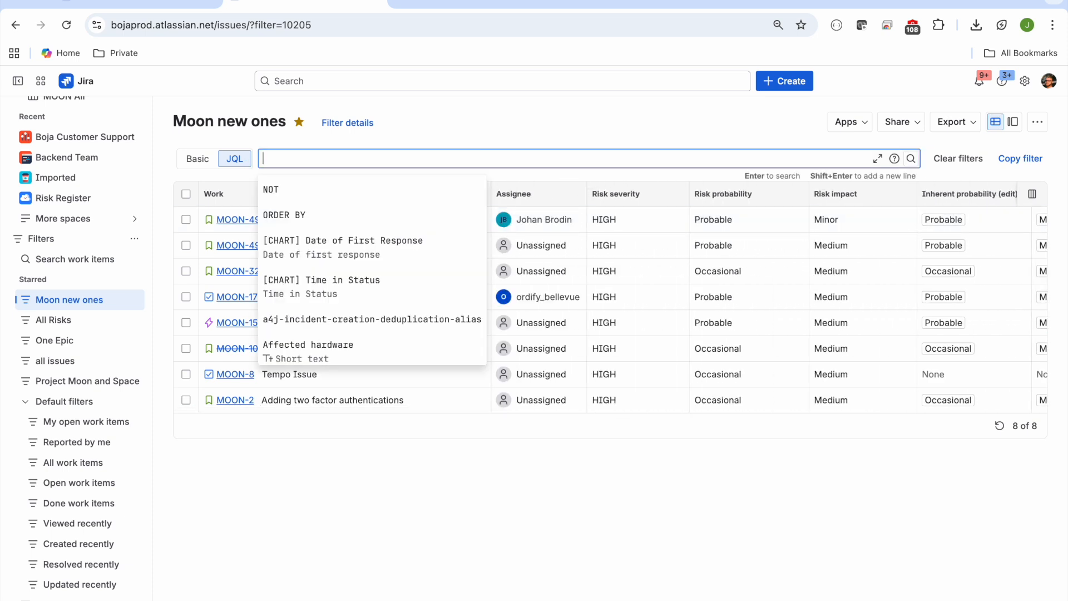
text(Risk)
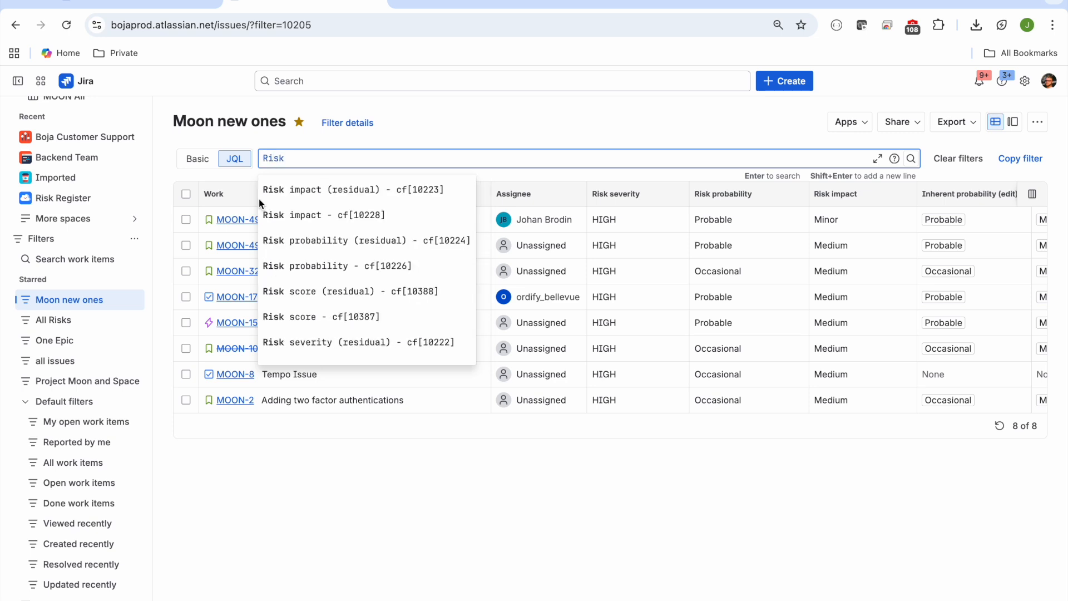
scroll(296, 254, down, 2)
scroll(297, 254, up, 2)
scroll(298, 254, down, 2)
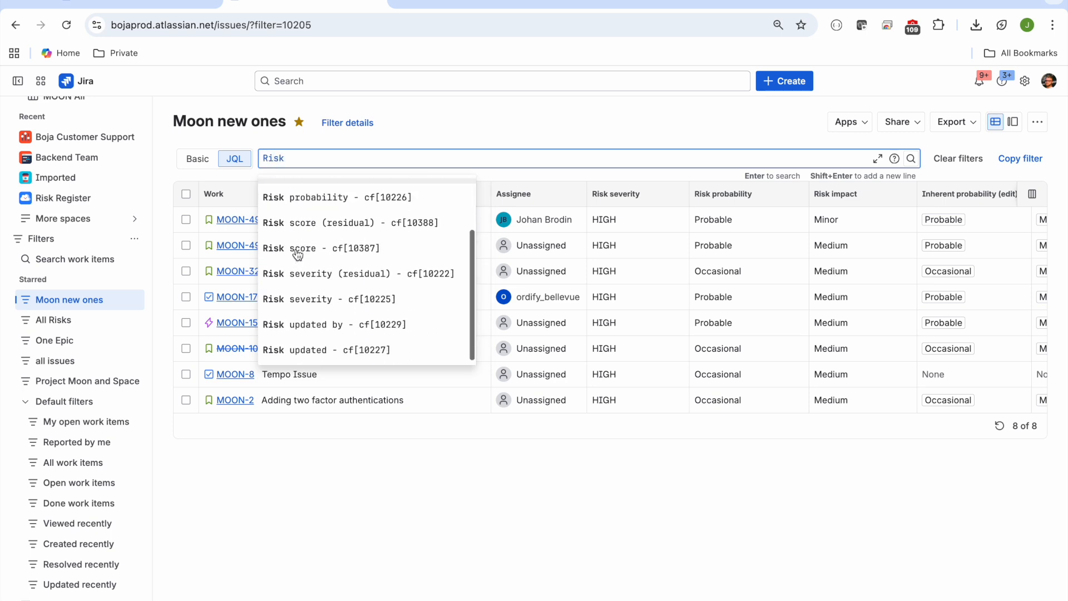
click(305, 300)
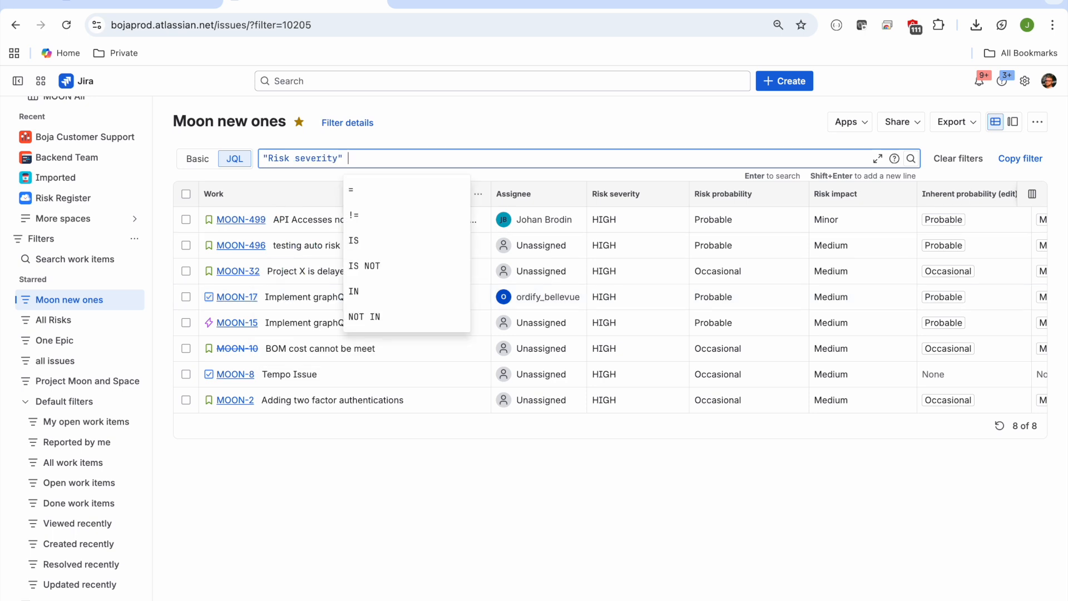
text(= low and pr)
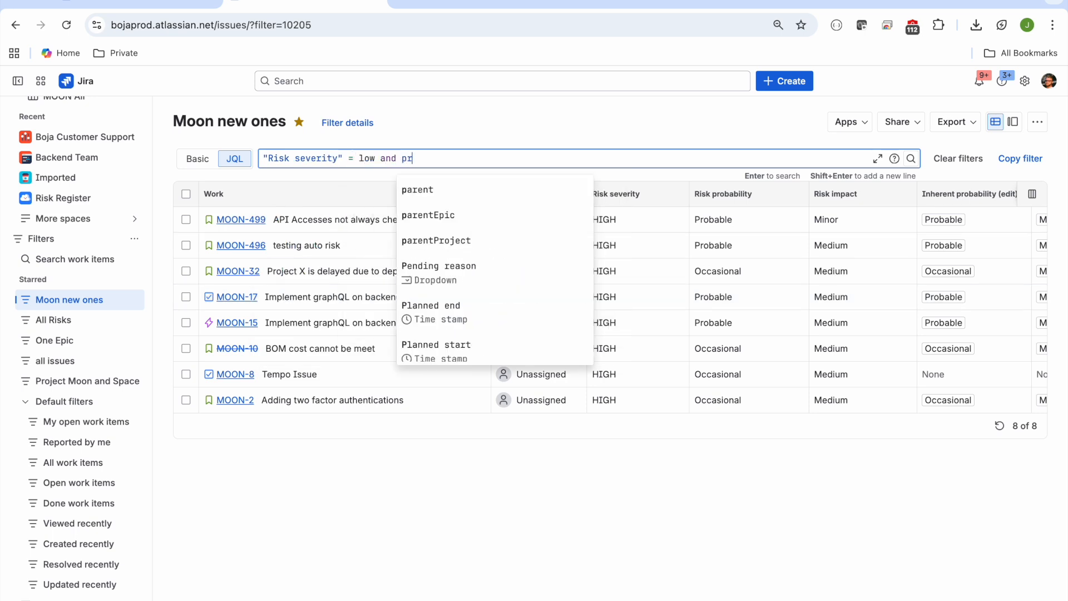
text(oject = )
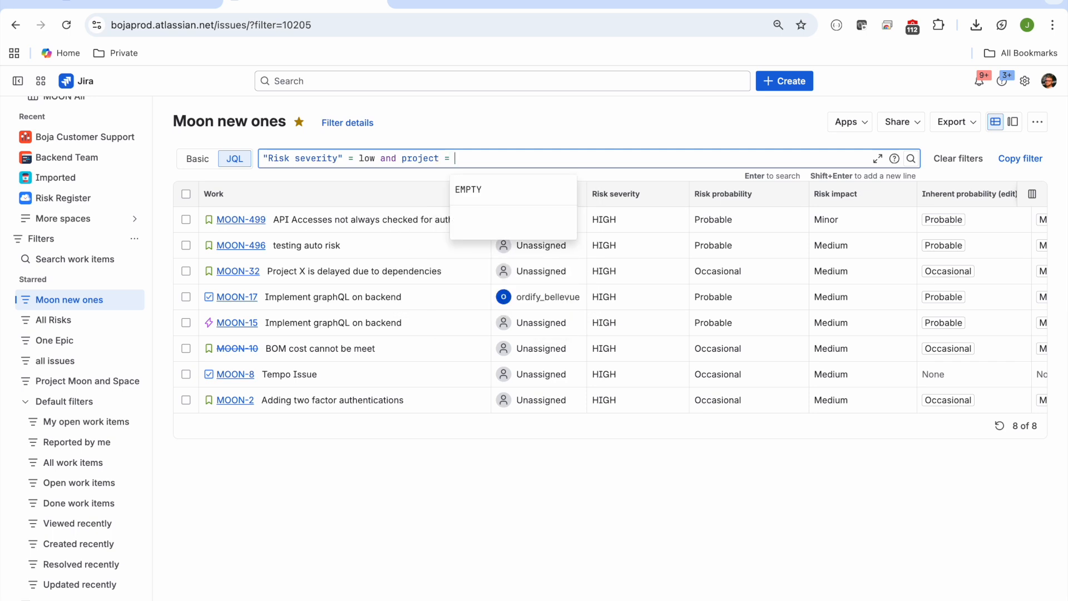
text(moon)
key(Return)
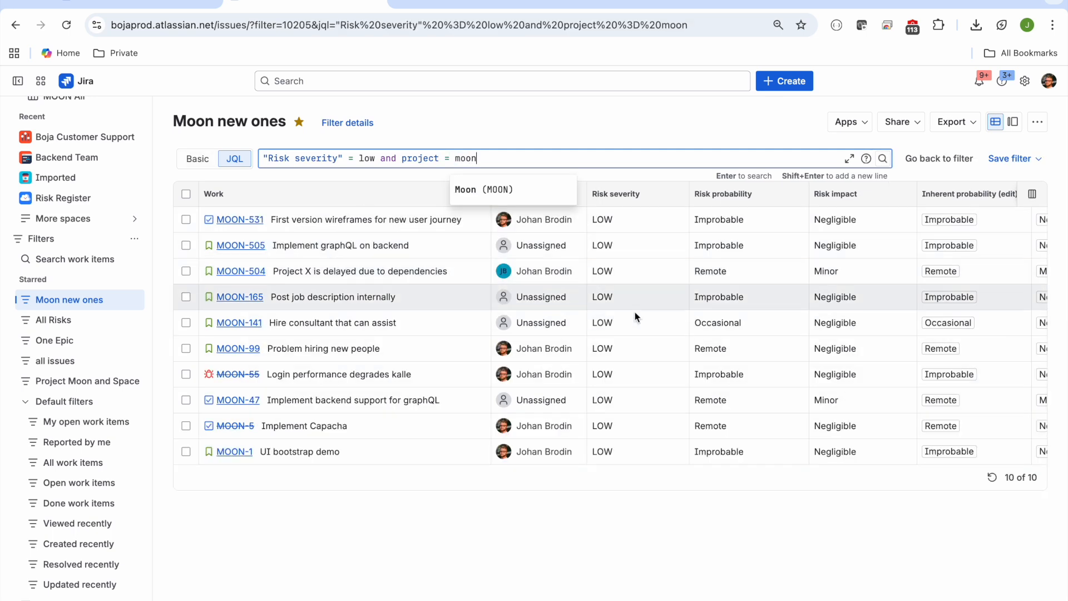
click(605, 547)
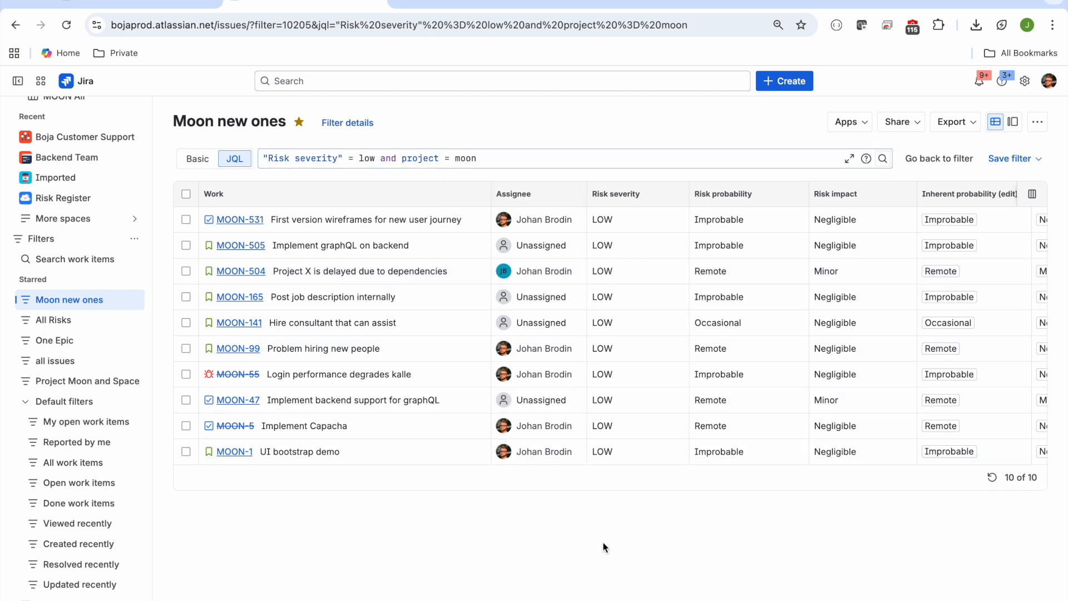